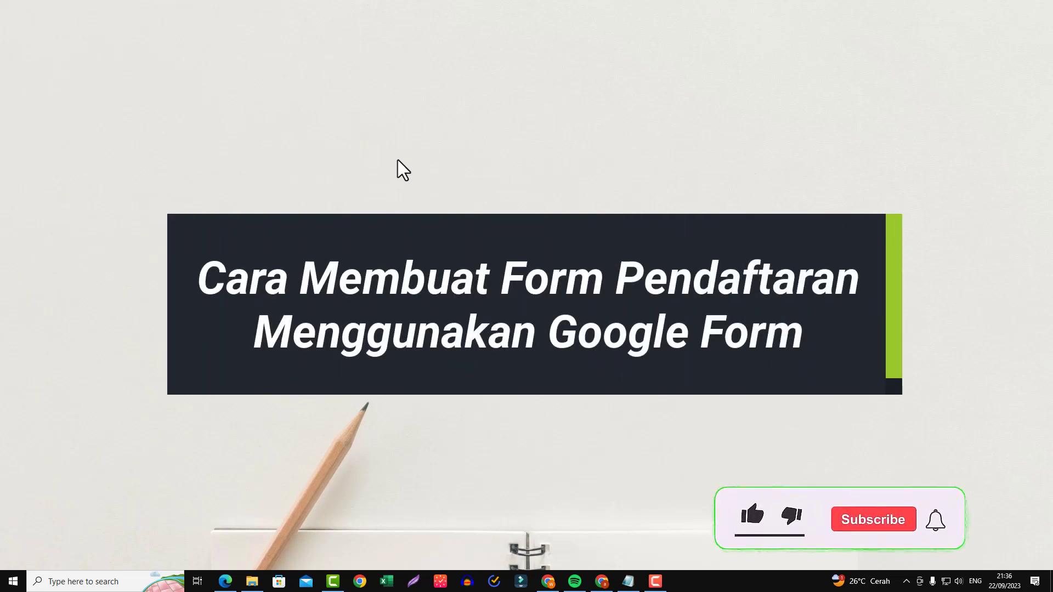
# Bring up the Edge window showing the live Form Pendaftaran Pelatihan Excel preview
pyautogui.click(230, 585)
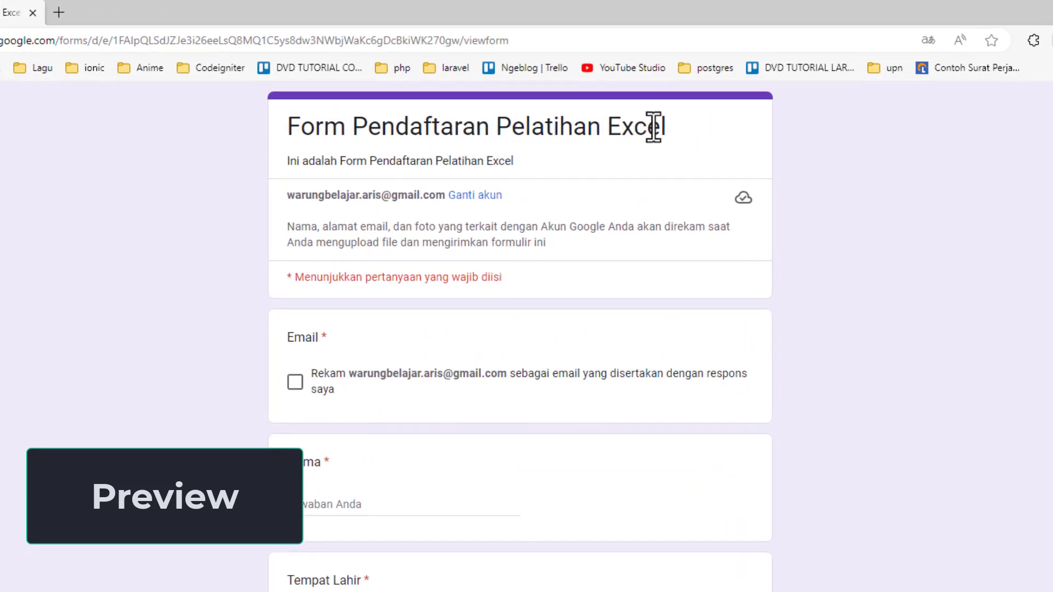
# Open and dismiss the Tanggal Lahir date picker, Jenis Kelamin and Pendidikan Terakhir choices unanswered
pyautogui.scroll(-2, 604, 357)
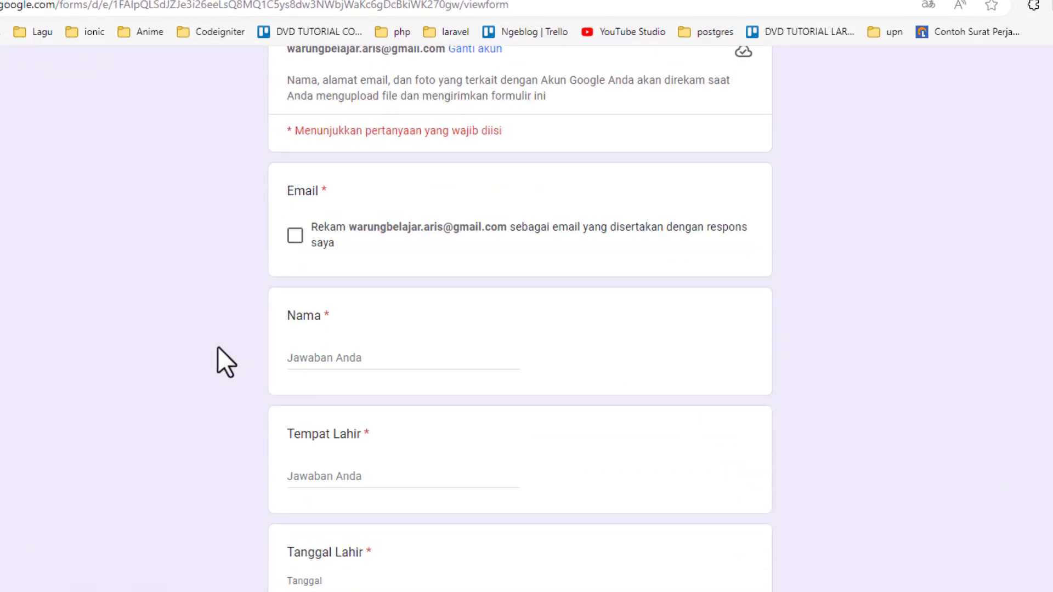
pyautogui.scroll(-4, 219, 346)
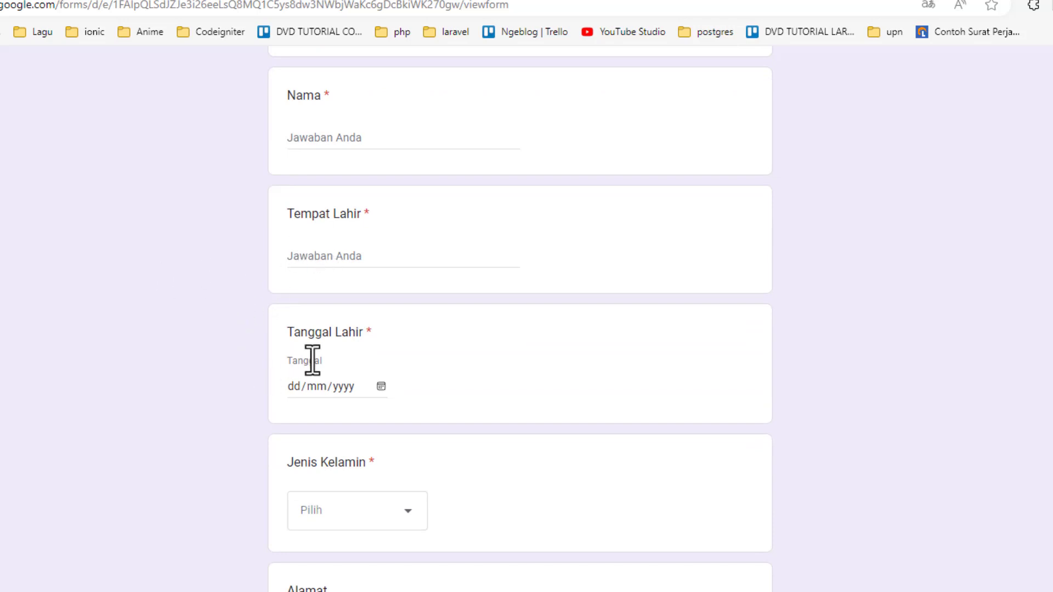
pyautogui.click(383, 386)
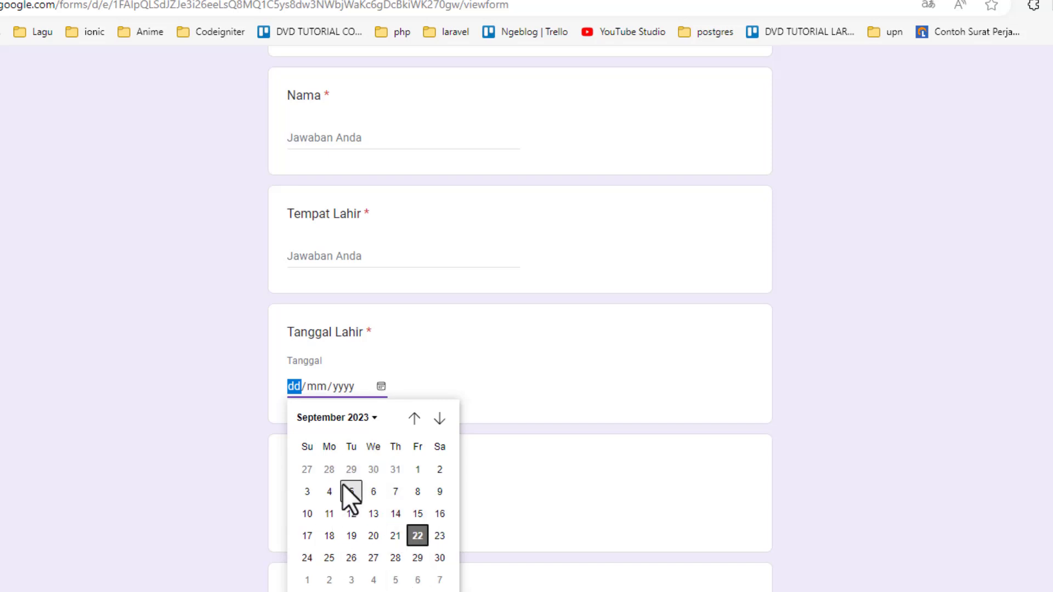
pyautogui.click(776, 405)
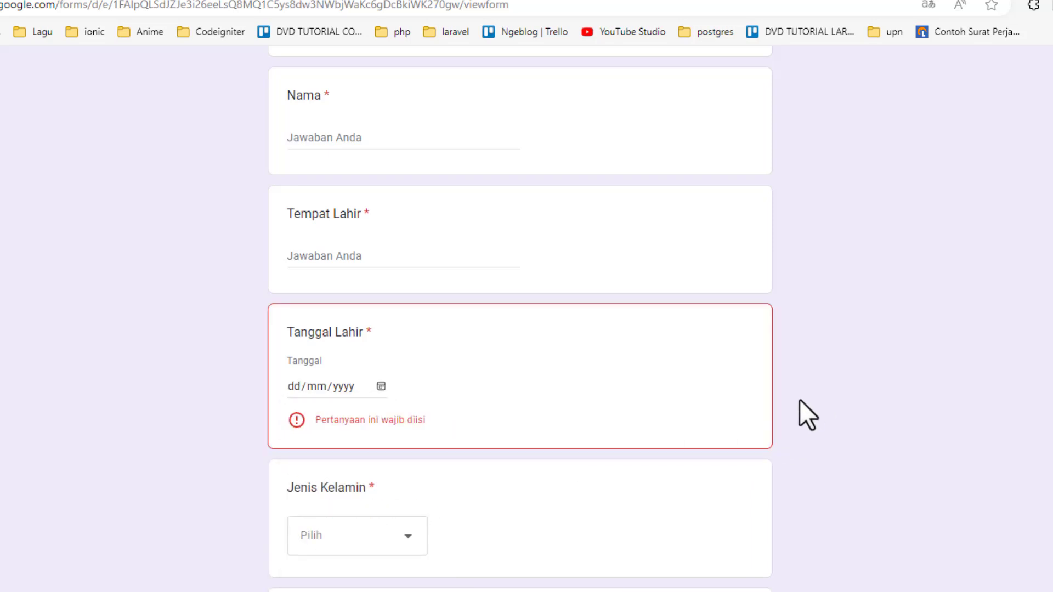
pyautogui.scroll(-2, 826, 405)
pyautogui.click(408, 427)
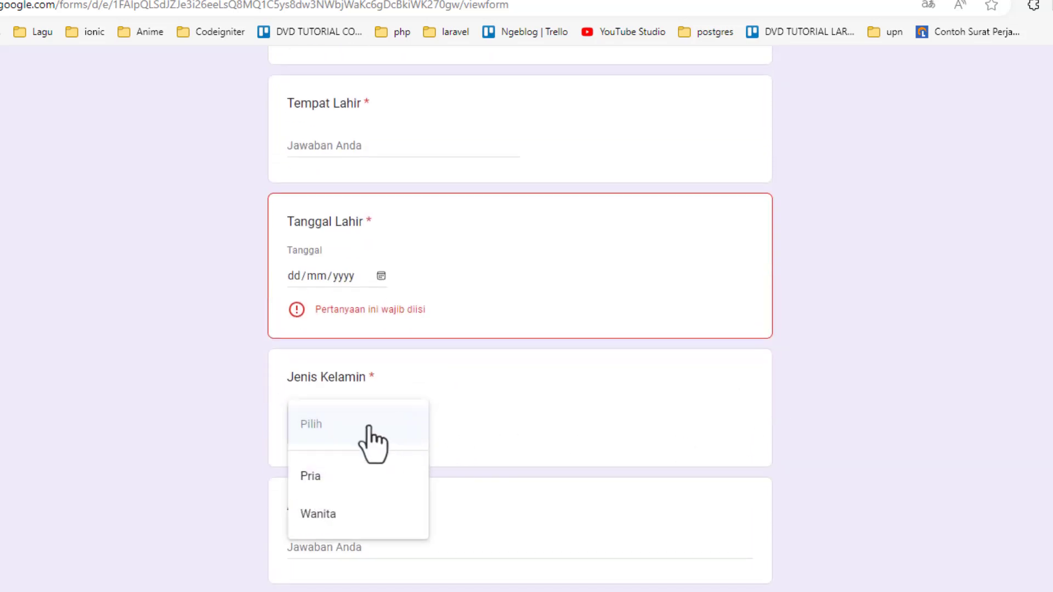
pyautogui.click(834, 431)
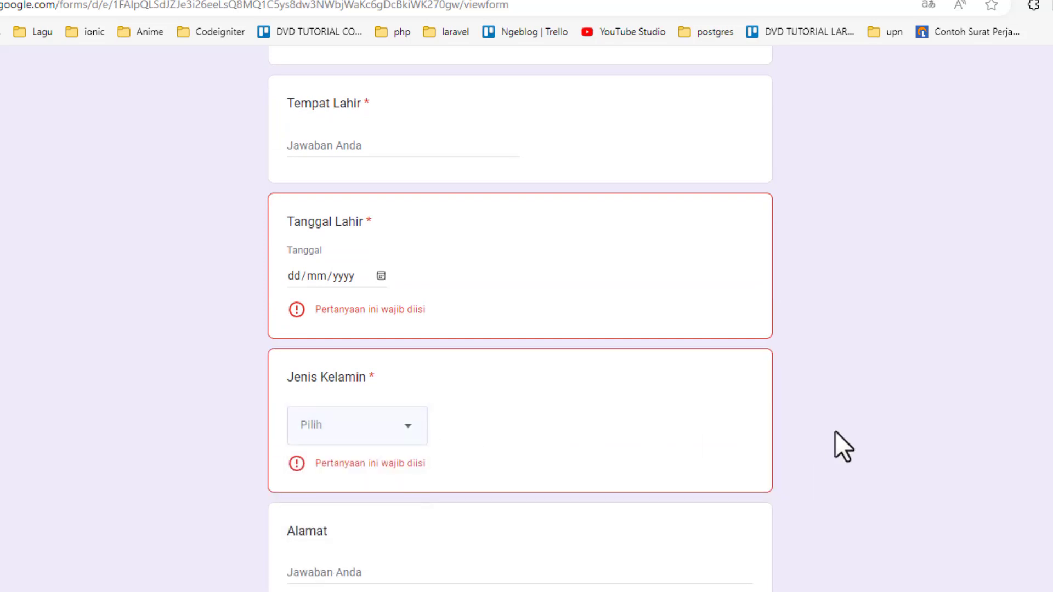
pyautogui.scroll(-4, 835, 431)
pyautogui.scroll(-4, 880, 416)
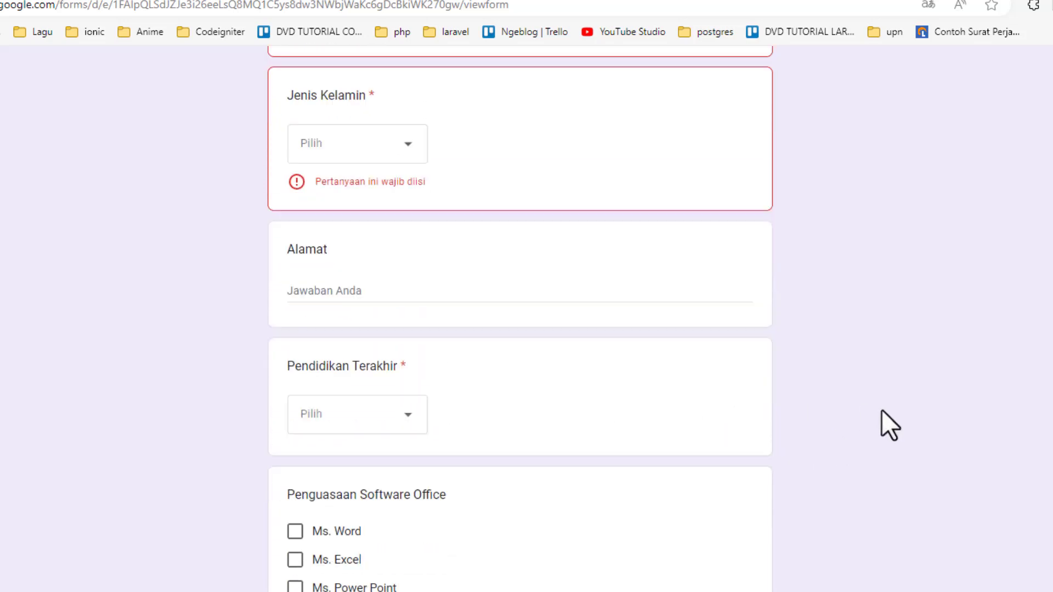
pyautogui.click(408, 280)
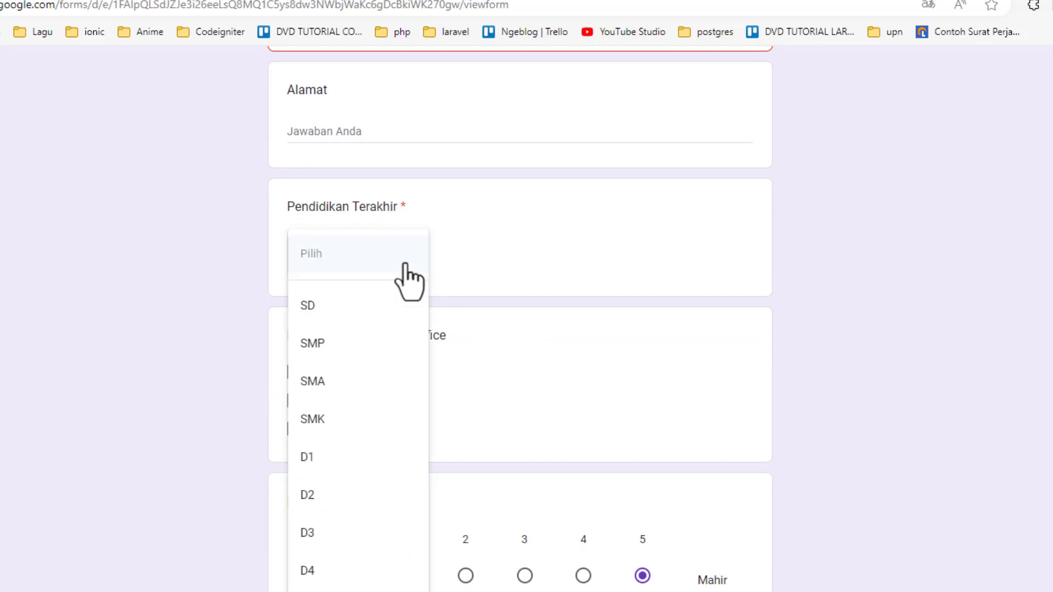
pyautogui.click(164, 357)
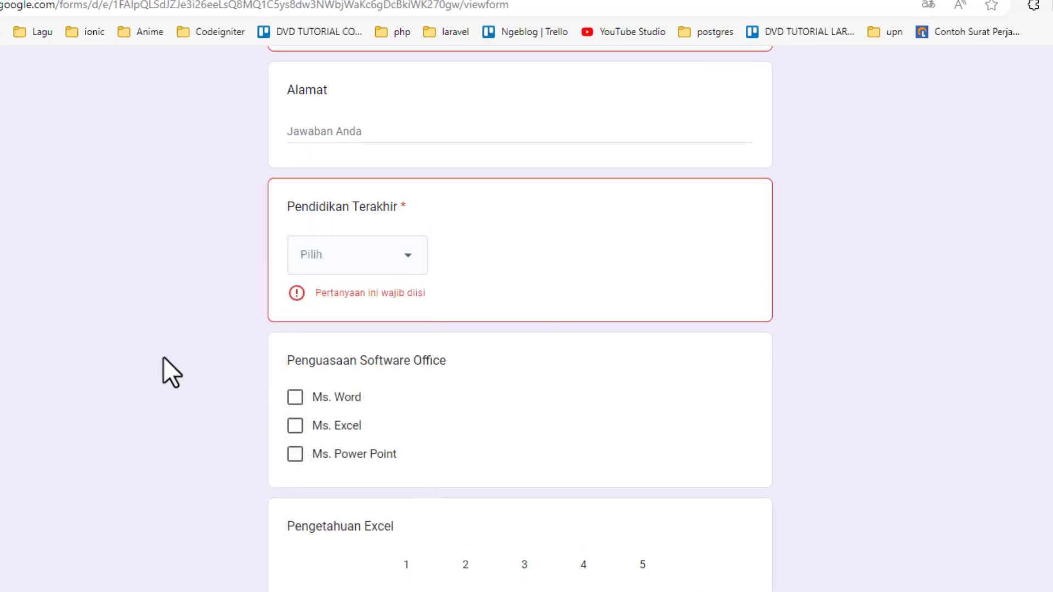
pyautogui.scroll(-2, 164, 348)
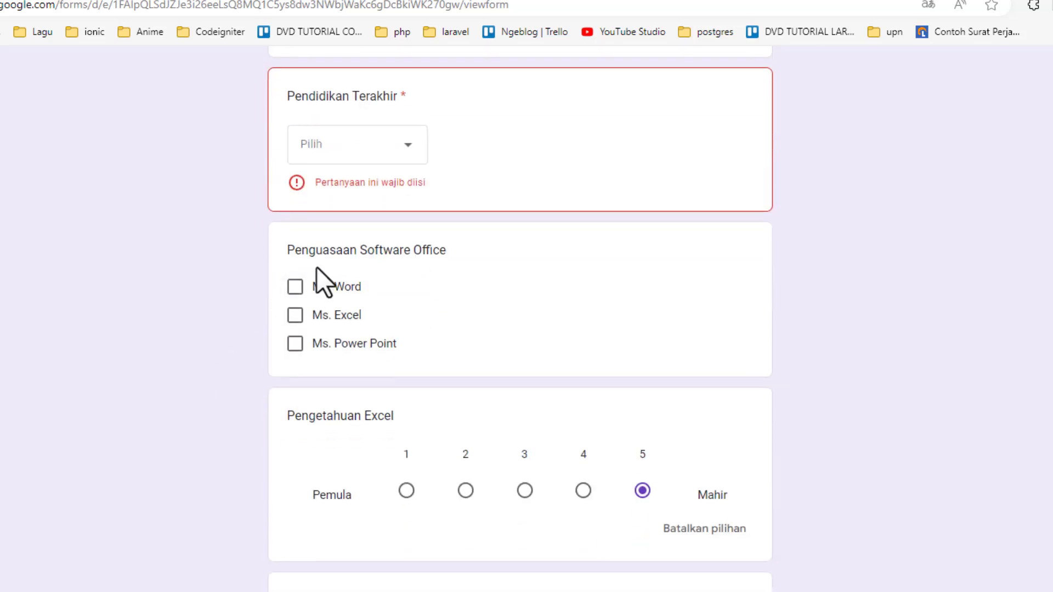
# Tick and then untick Ms. Word, Ms. Excel and Ms. Power Point
pyautogui.click(295, 286)
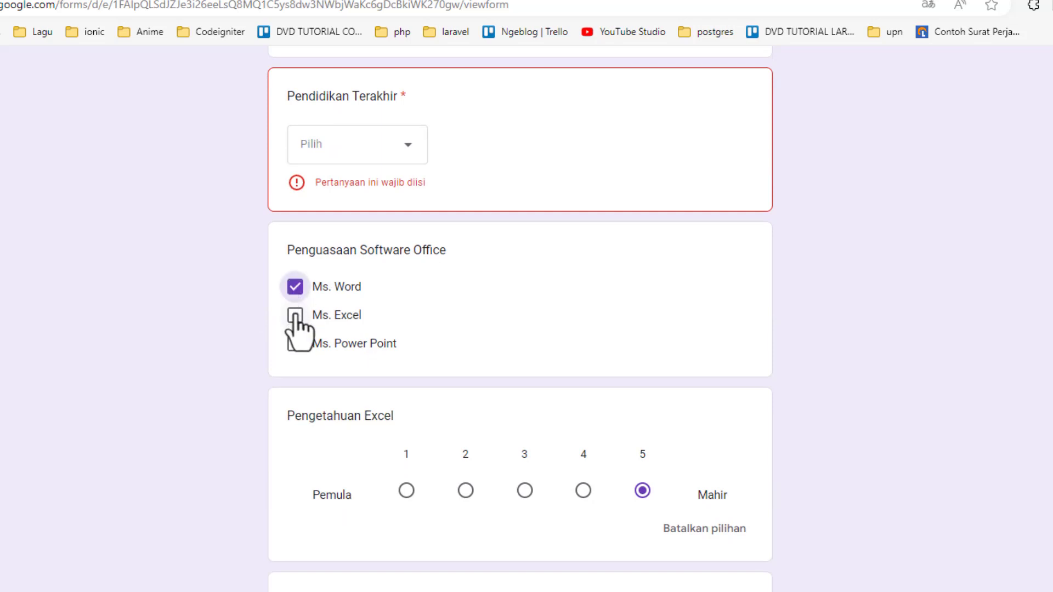
pyautogui.click(295, 315)
pyautogui.click(295, 343)
pyautogui.click(295, 315)
pyautogui.click(295, 287)
pyautogui.click(295, 344)
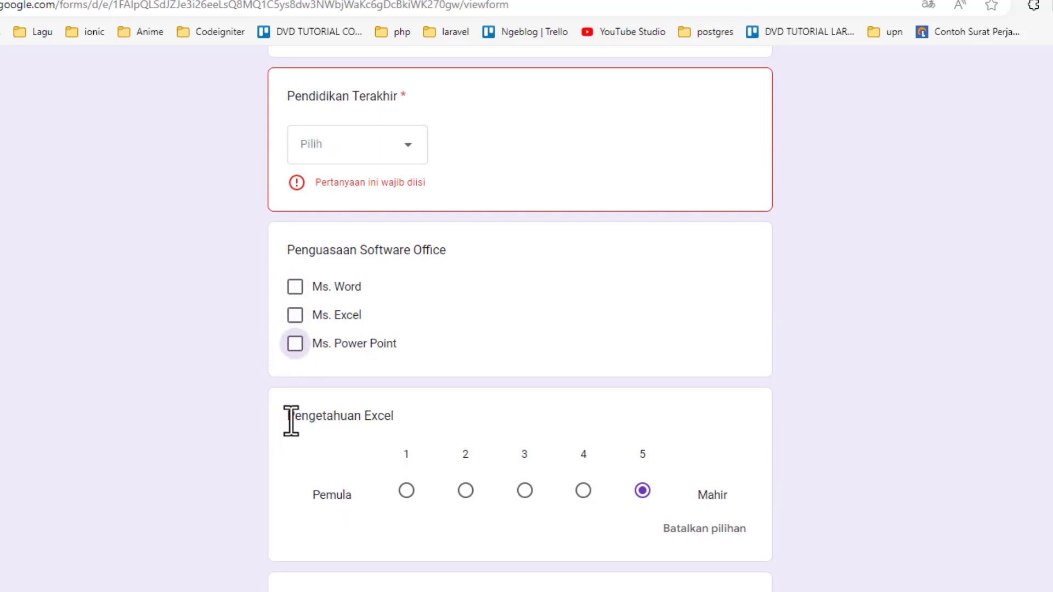
# Try each Pengetahuan Excel rating from 1 to 5, leaving it at 5
pyautogui.moveTo(291, 419); pyautogui.dragTo(412, 414)
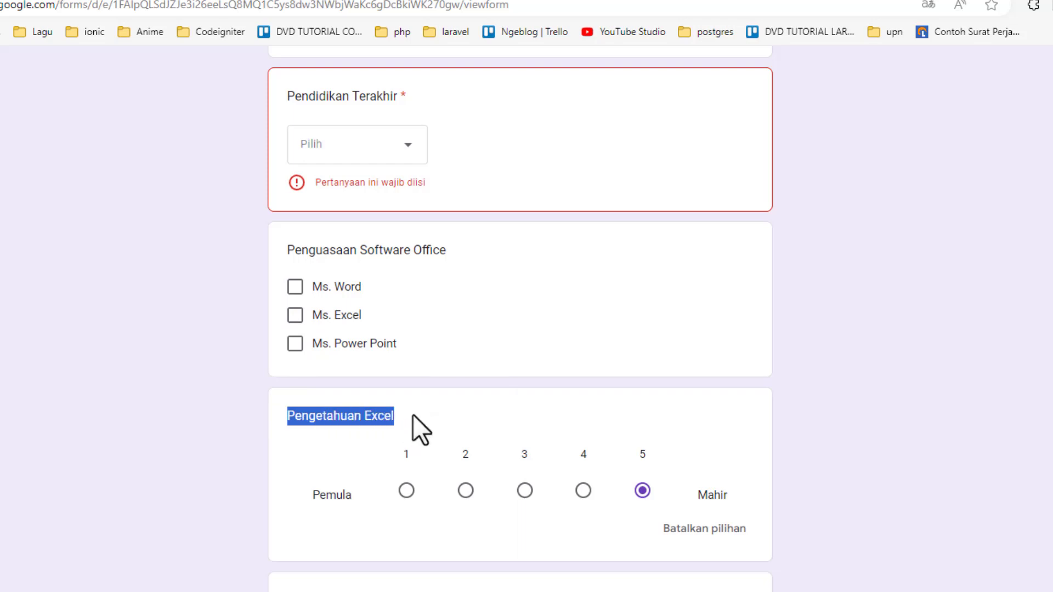
pyautogui.click(406, 490)
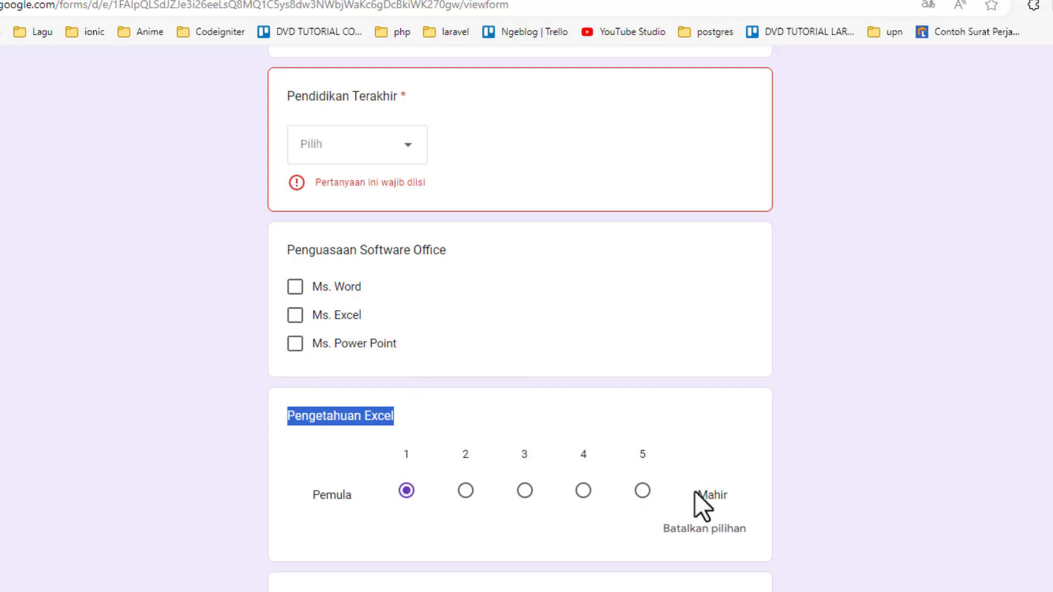
pyautogui.click(641, 490)
pyautogui.click(583, 490)
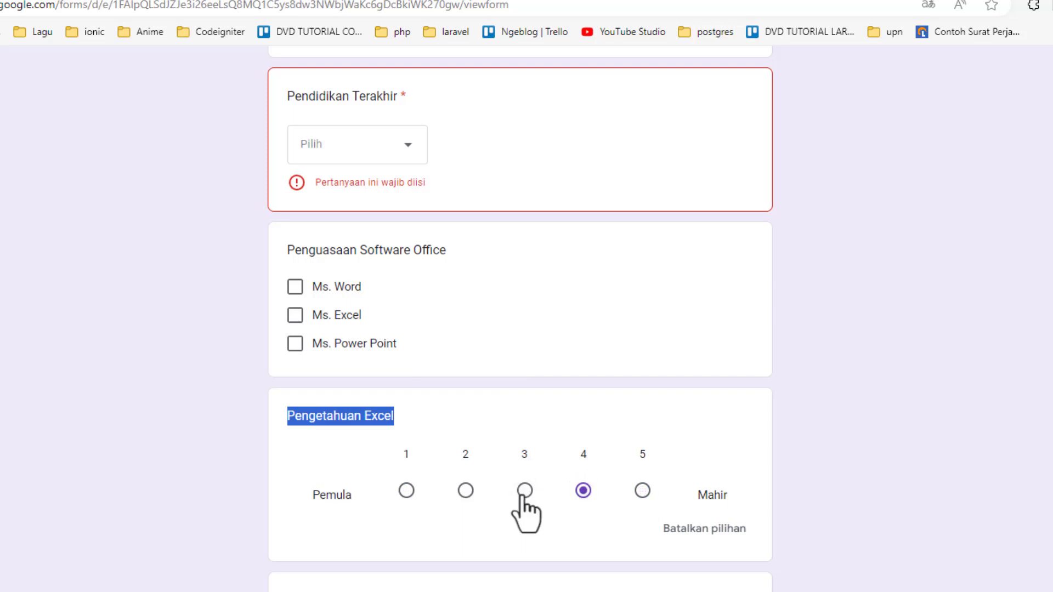
pyautogui.click(524, 490)
pyautogui.click(465, 490)
pyautogui.click(407, 490)
pyautogui.scroll(-1, 444, 442)
pyautogui.scroll(-3, 444, 442)
pyautogui.click(465, 274)
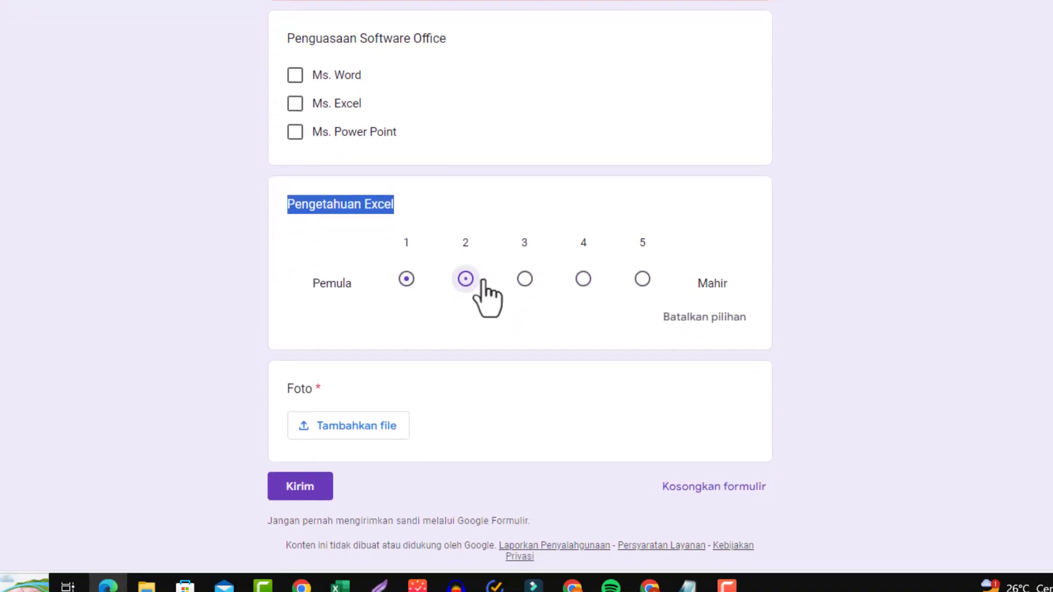
pyautogui.click(524, 266)
pyautogui.click(583, 266)
pyautogui.click(642, 266)
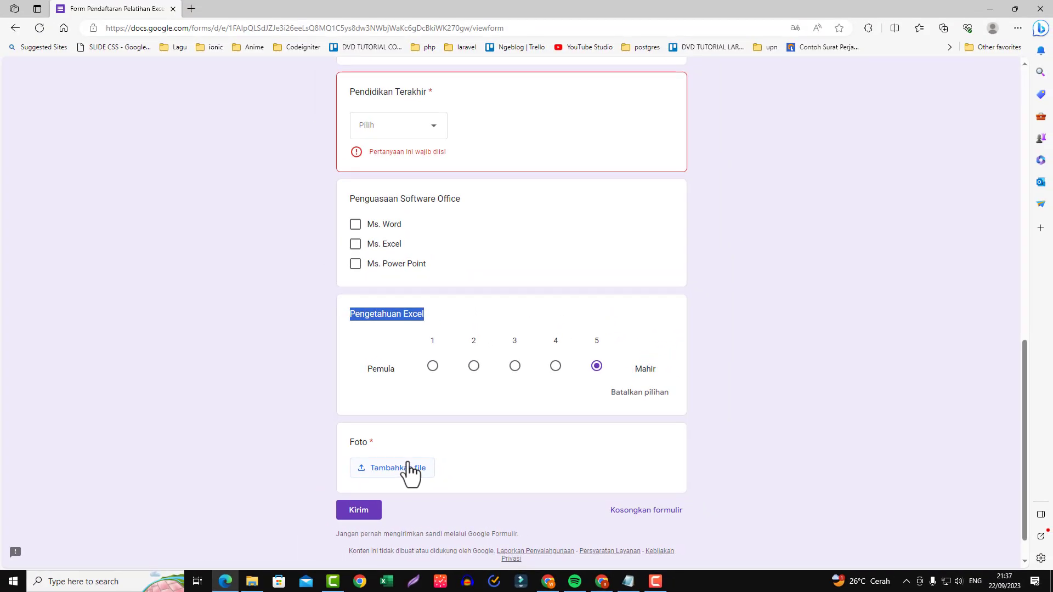
# In materi.txt, select the outline and then the first topic 'Cara Membuat Google Form', then switch to Chrome
pyautogui.click(628, 582)
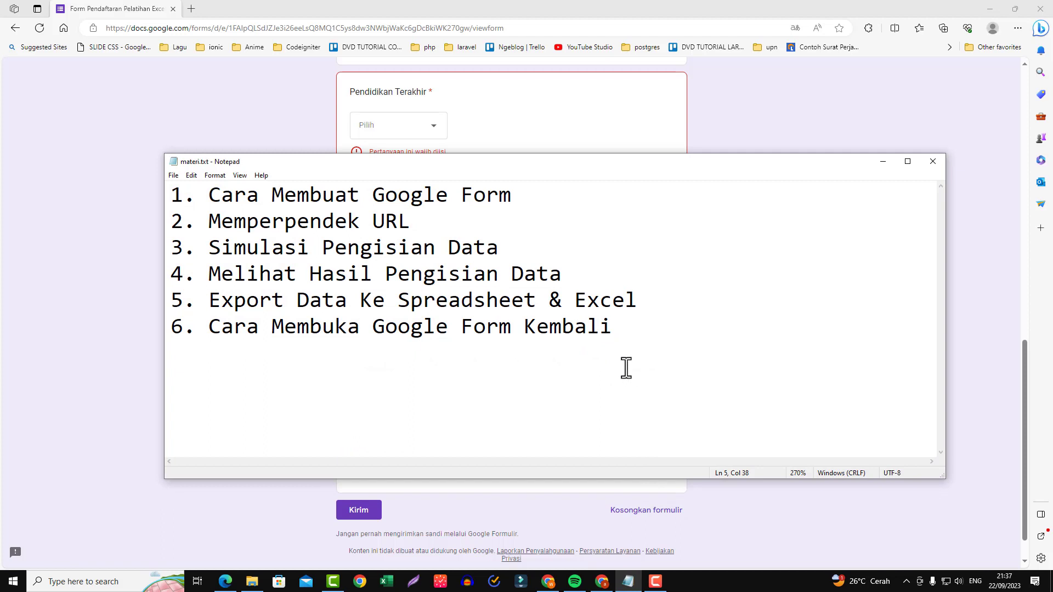
pyautogui.moveTo(631, 334); pyautogui.dragTo(160, 199)
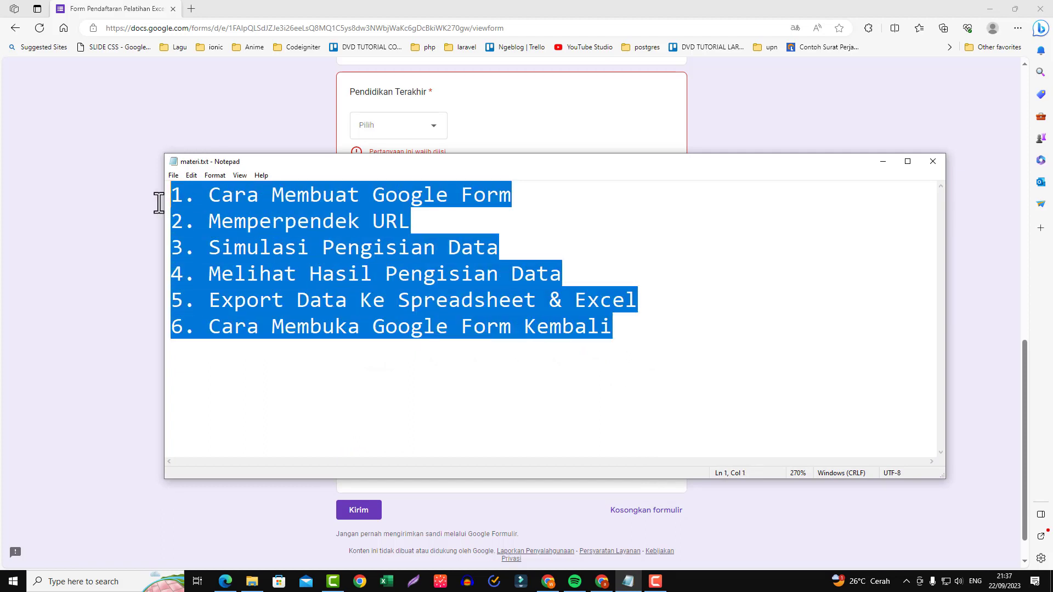
pyautogui.click(315, 245)
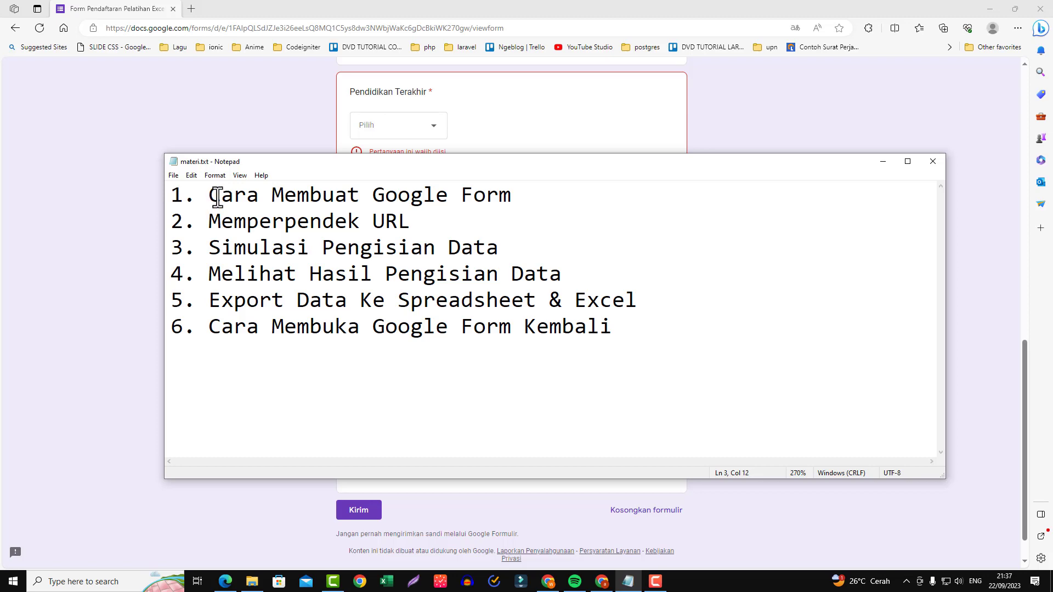
pyautogui.moveTo(210, 196); pyautogui.dragTo(671, 197)
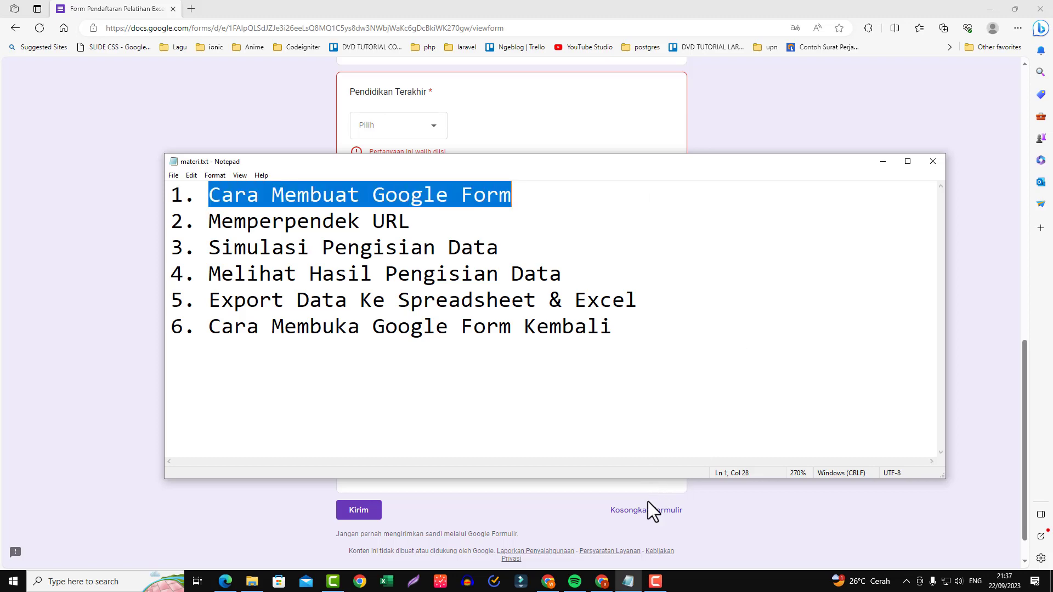
pyautogui.click(601, 582)
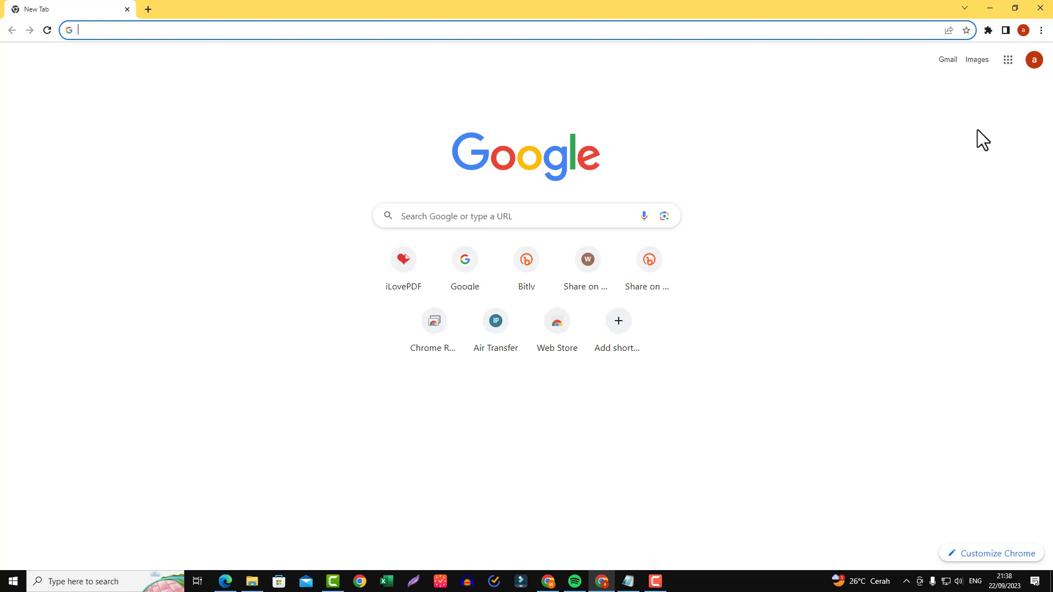
# Load google.com from the Chrome address bar
pyautogui.click(1034, 60)
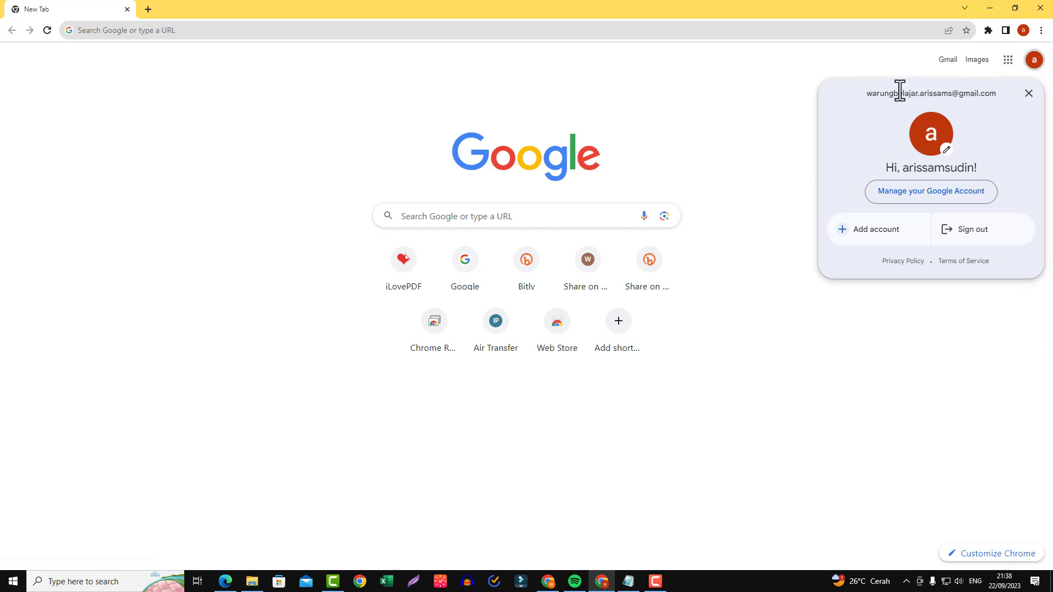
pyautogui.click(1030, 94)
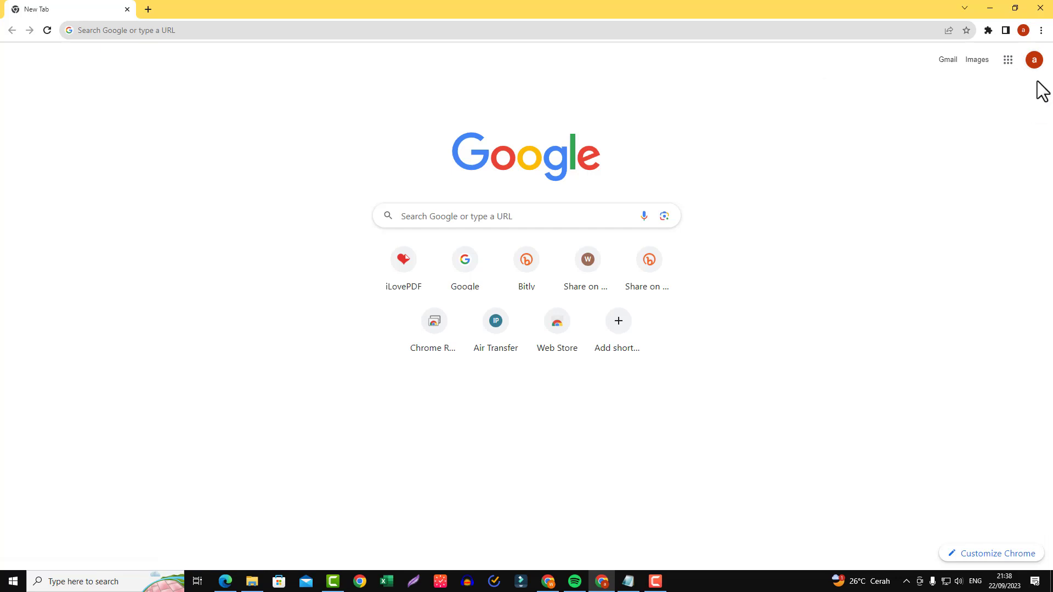
pyautogui.click(173, 32)
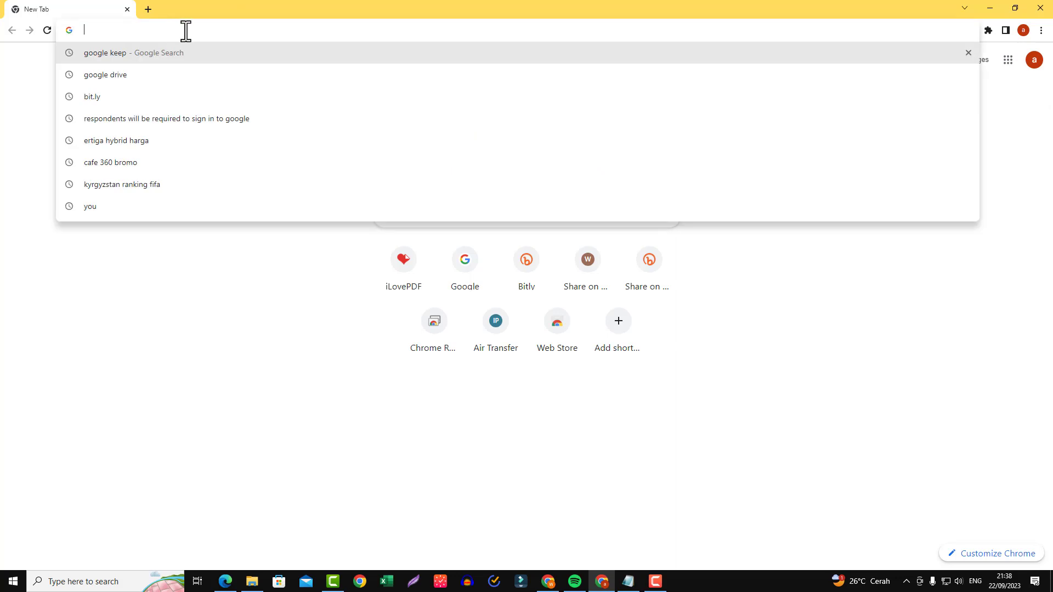
pyautogui.write('google.c')
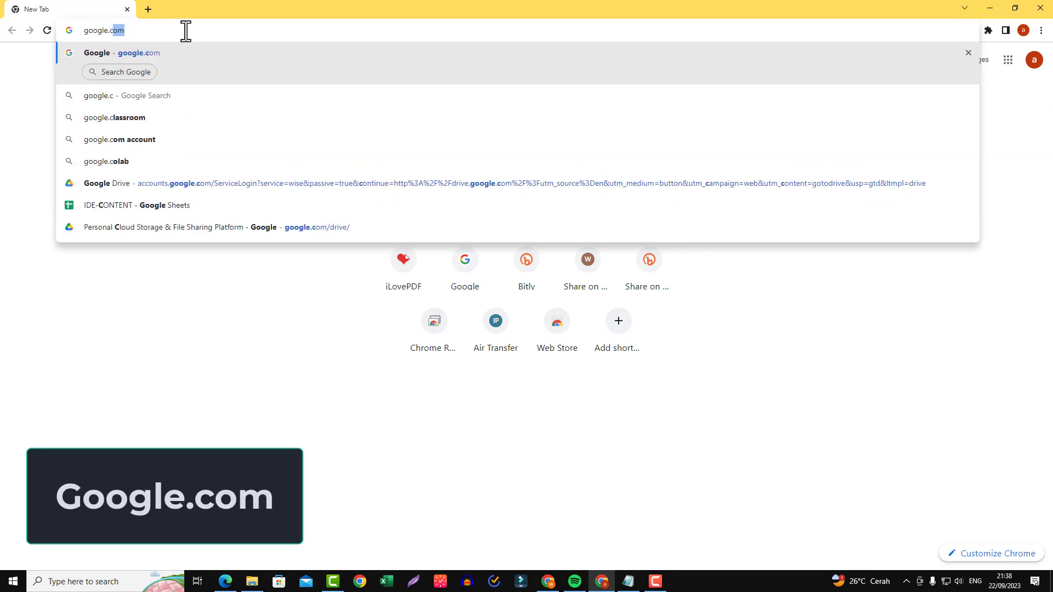
pyautogui.press('Return')
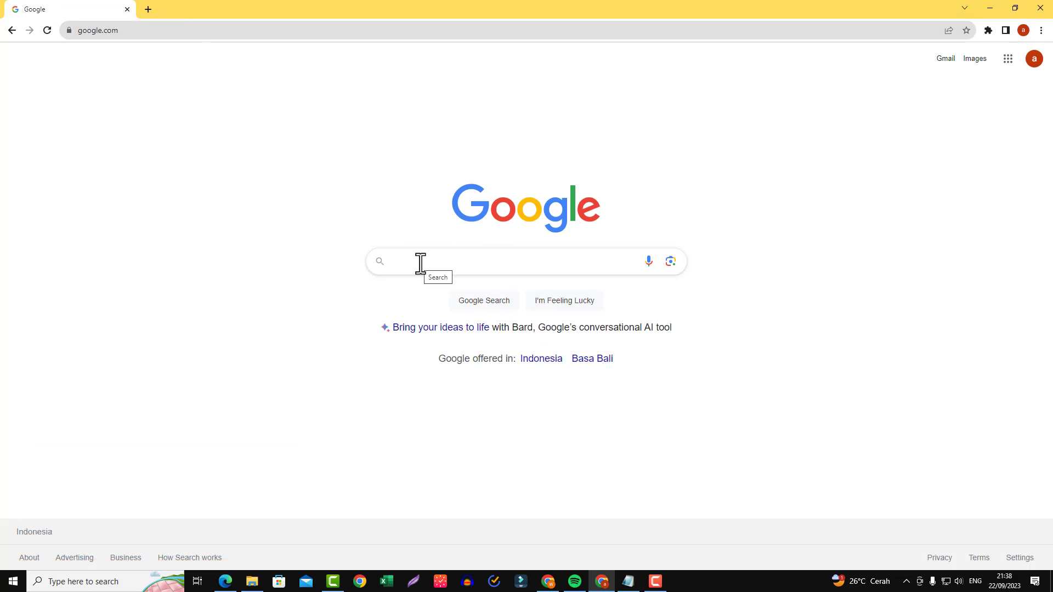
# Search 'google drive' and open the Google Drive overview result
pyautogui.write('google drive')
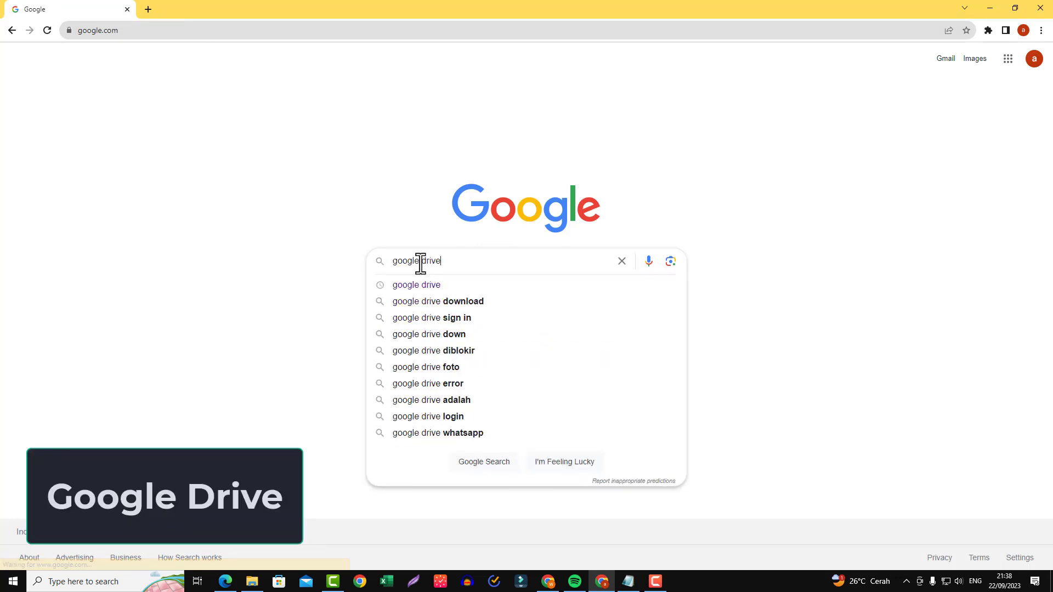
pyautogui.press('Return')
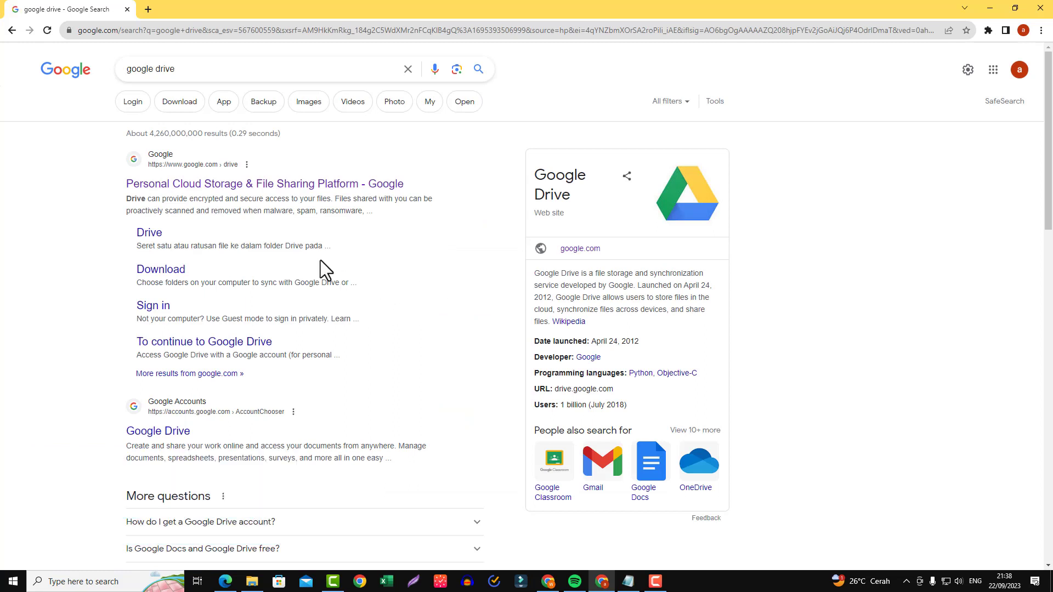
pyautogui.click(258, 188)
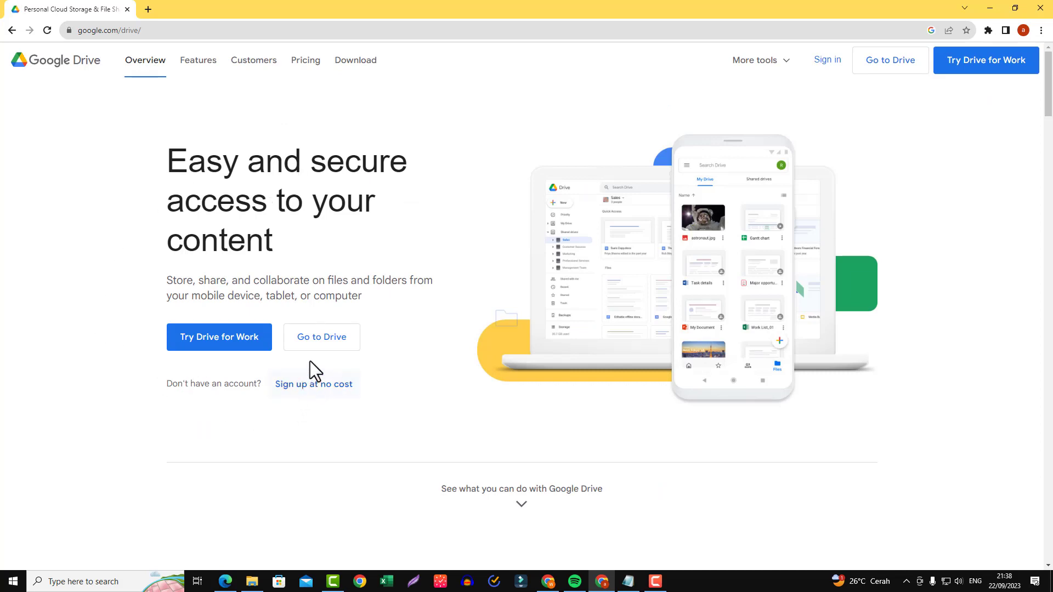
# Open the Drive app in a new tab to reach My Drive
pyautogui.click(335, 340)
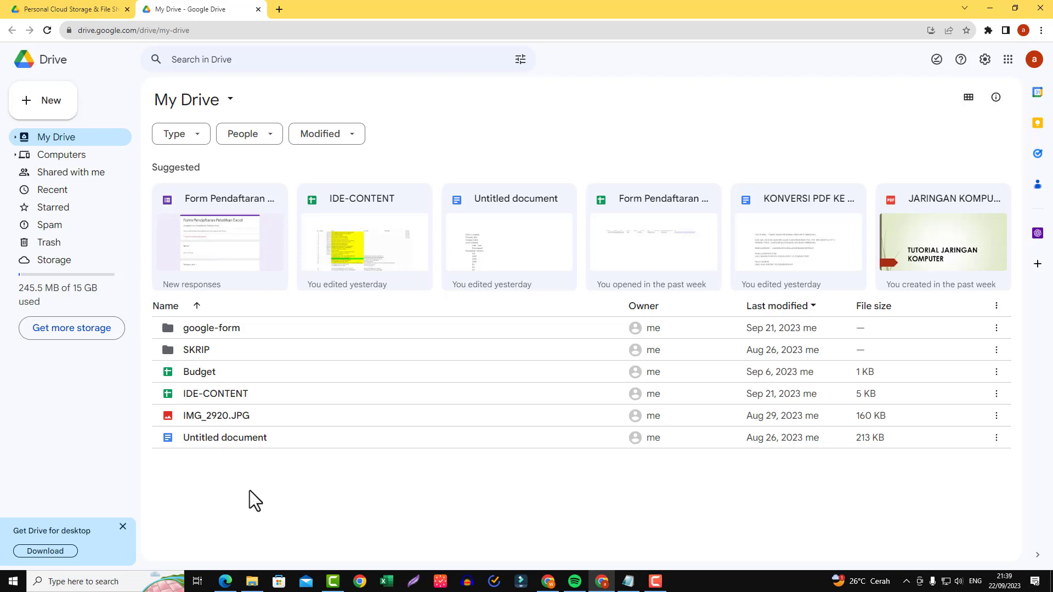
# Create a folder named 'pelatihan-excel-form' from the right-click menu, then open it
pyautogui.rightClick(239, 467)
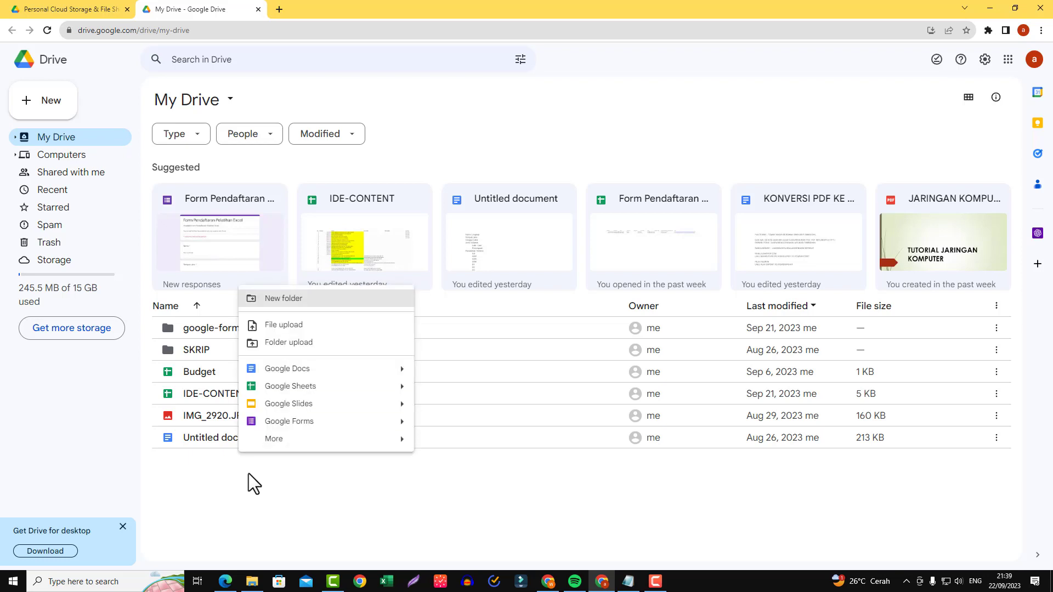
pyautogui.click(279, 301)
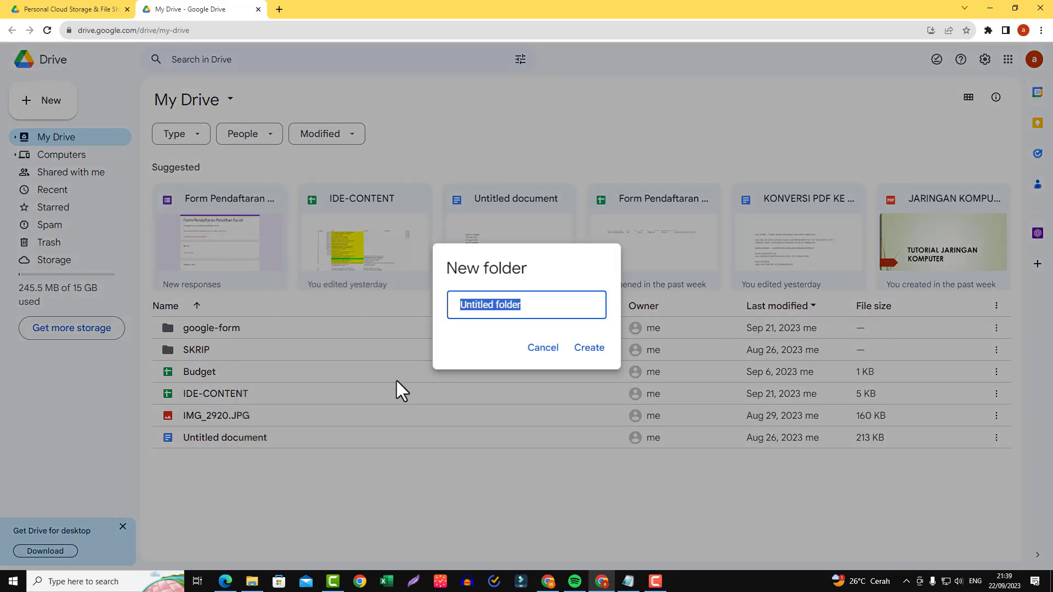
pyautogui.write('pelat')
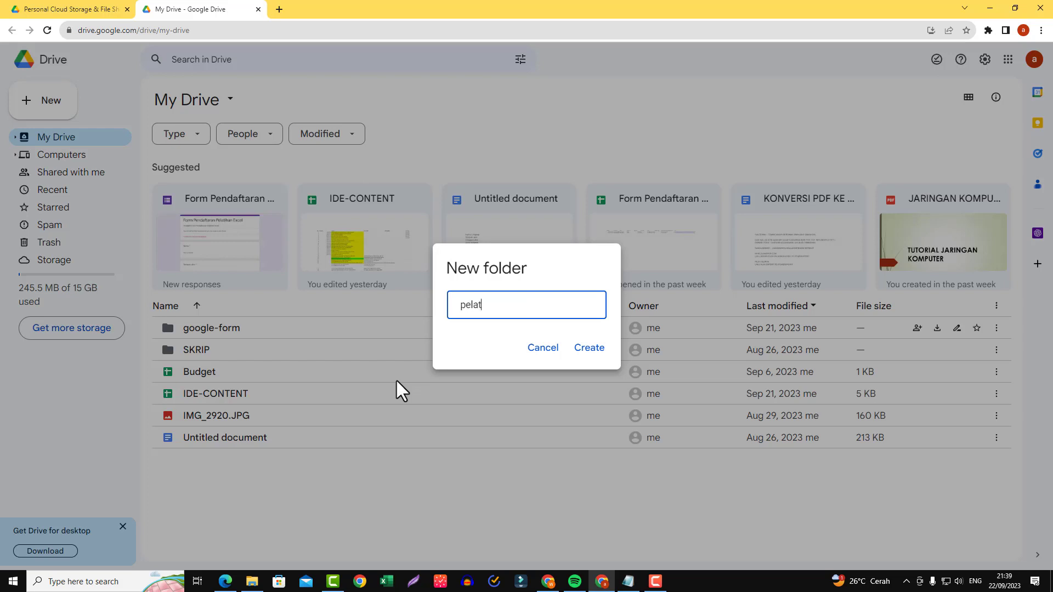
pyautogui.write('ihan-excel-form')
pyautogui.click(589, 348)
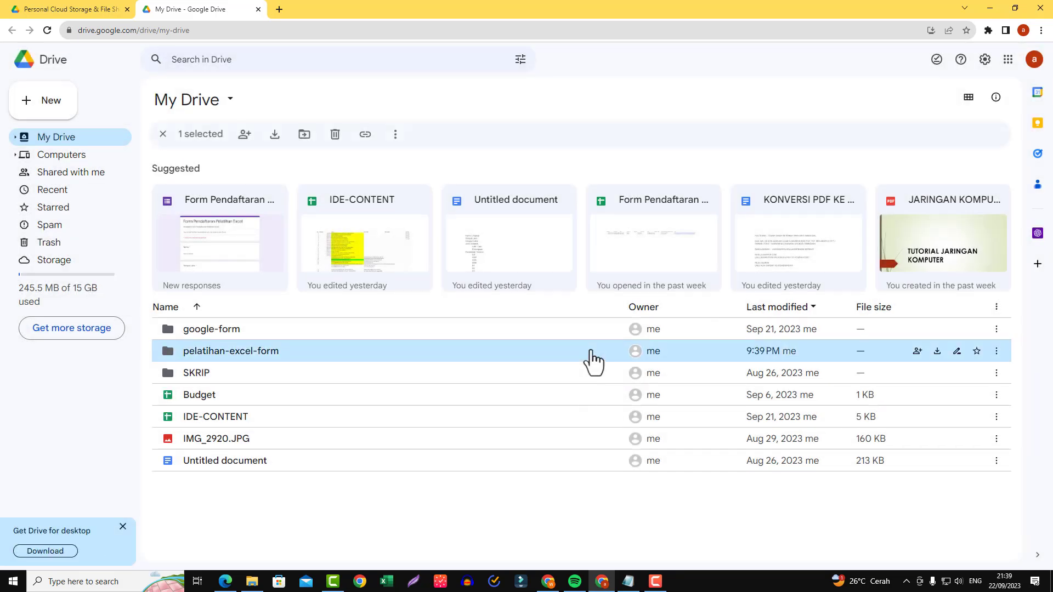
pyautogui.doubleClick(280, 352)
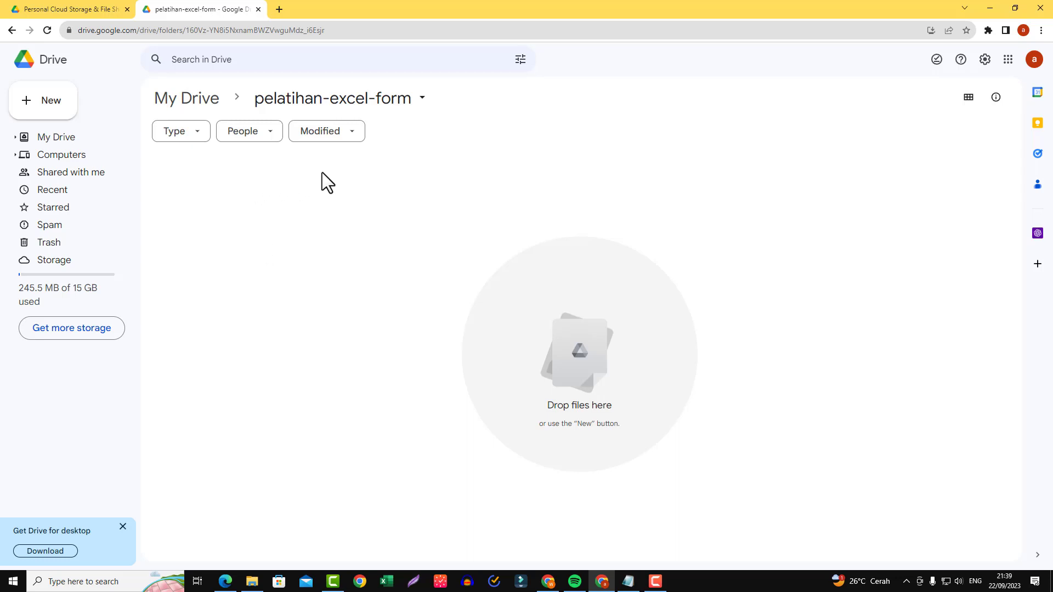
# Create a Google Forms blank form from the folder's right-click menu
pyautogui.rightClick(357, 162)
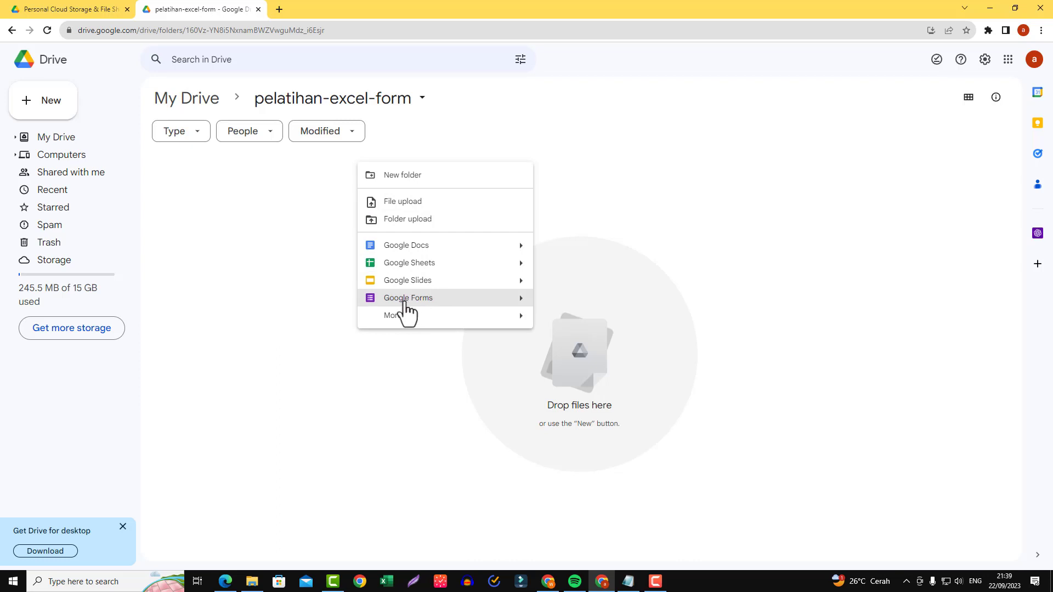
pyautogui.moveTo(521, 302)
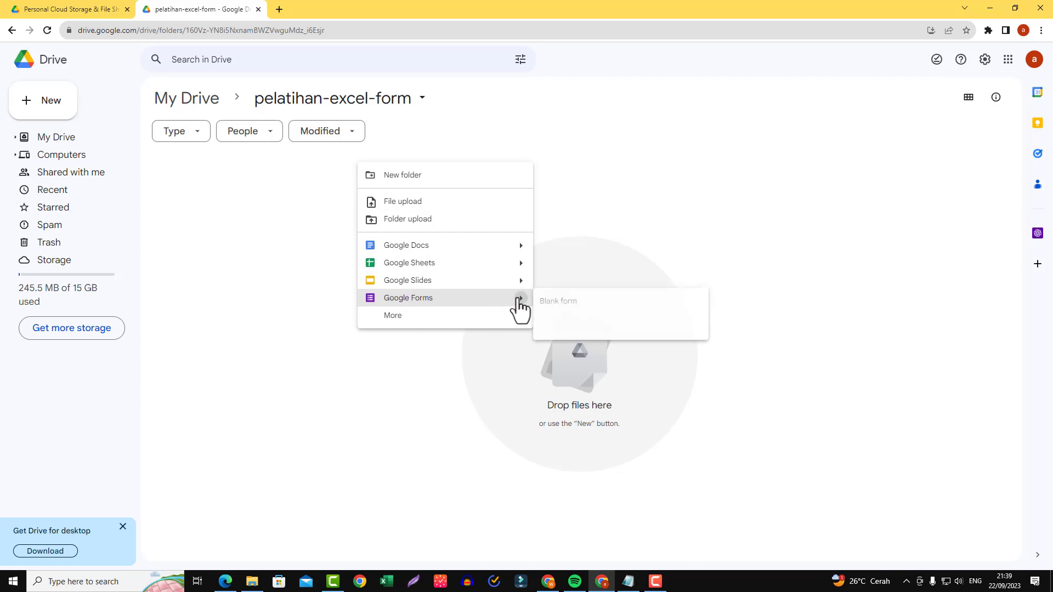
pyautogui.click(558, 302)
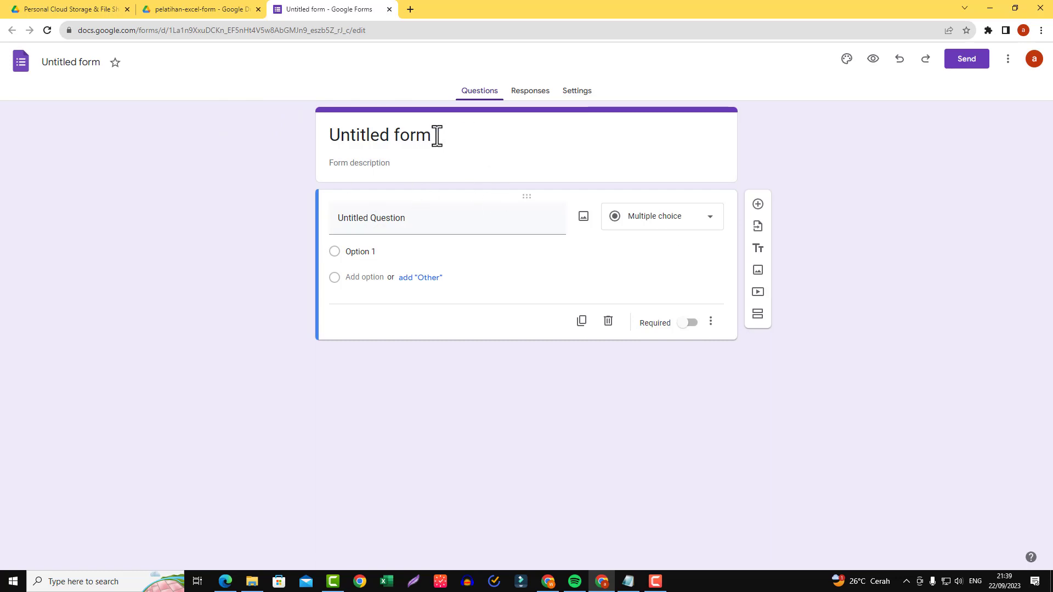
# Rename 'Untitled form' to 'Form Pendaftaran Pelatihan Excel'
pyautogui.click(70, 61)
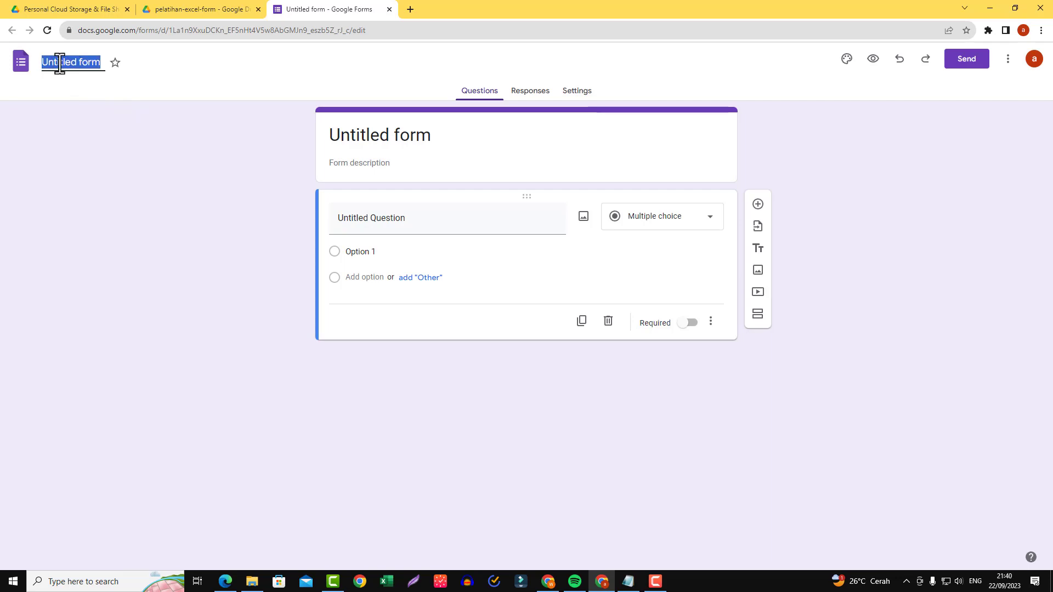
pyautogui.write('Form Pendaftaran')
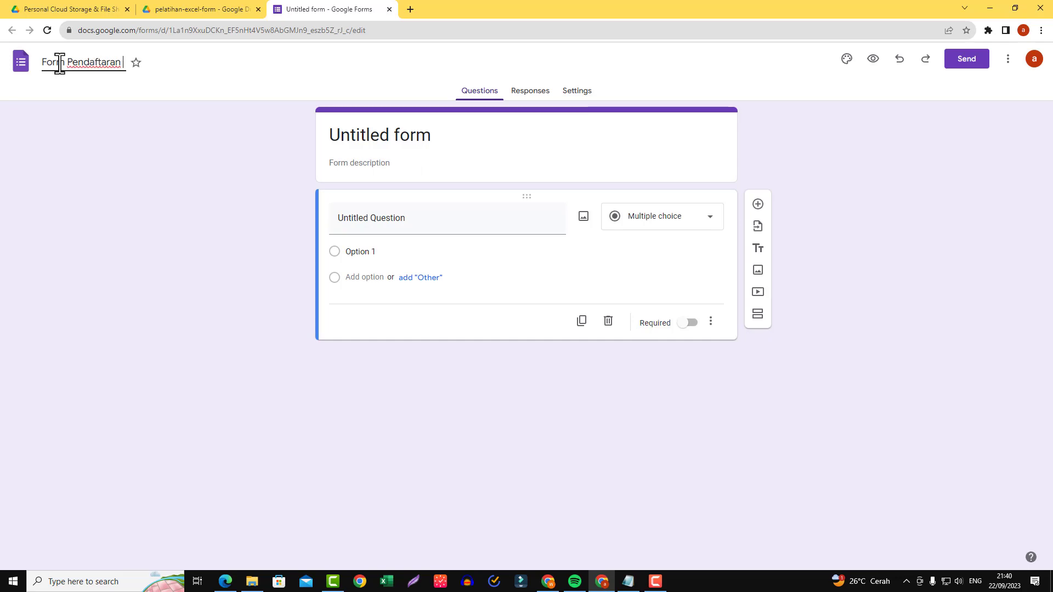
pyautogui.write(' Pelatihan E')
pyautogui.write('xcel')
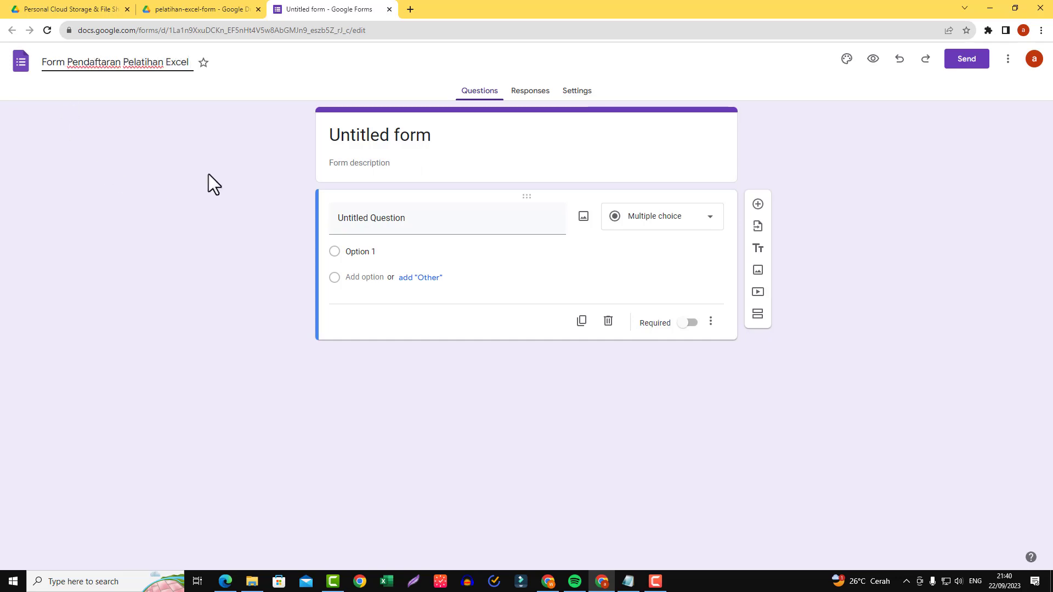
pyautogui.click(260, 140)
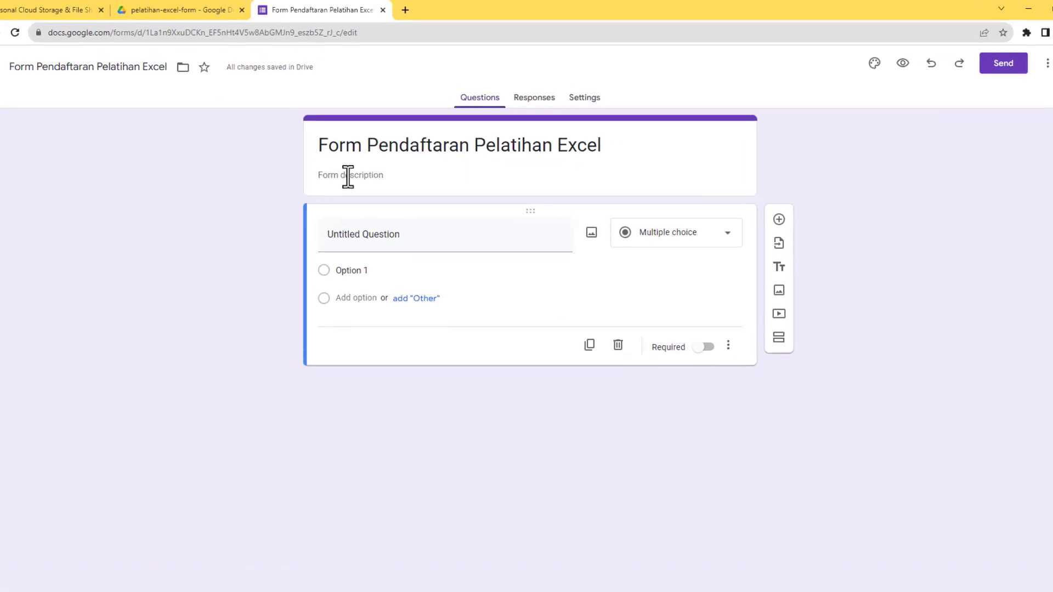
# Write the description 'Form Pendaftaran Pelatihan Excel, Silahkan Masukkan Data Diri Anda', with 'Pelatihan Excel' in bold italics
pyautogui.click(347, 175)
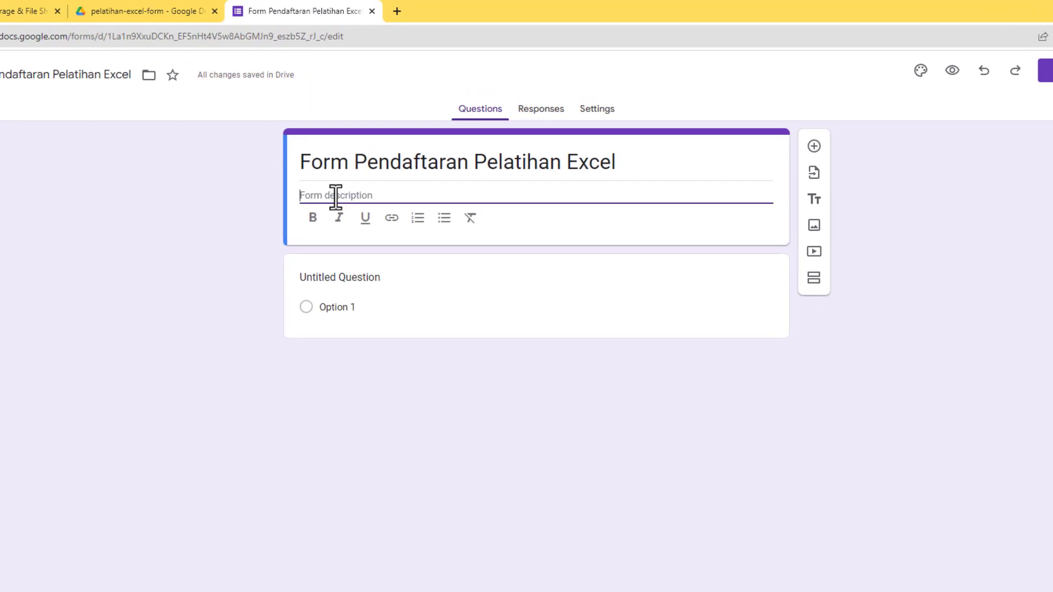
pyautogui.write('Form Pendaftaran ')
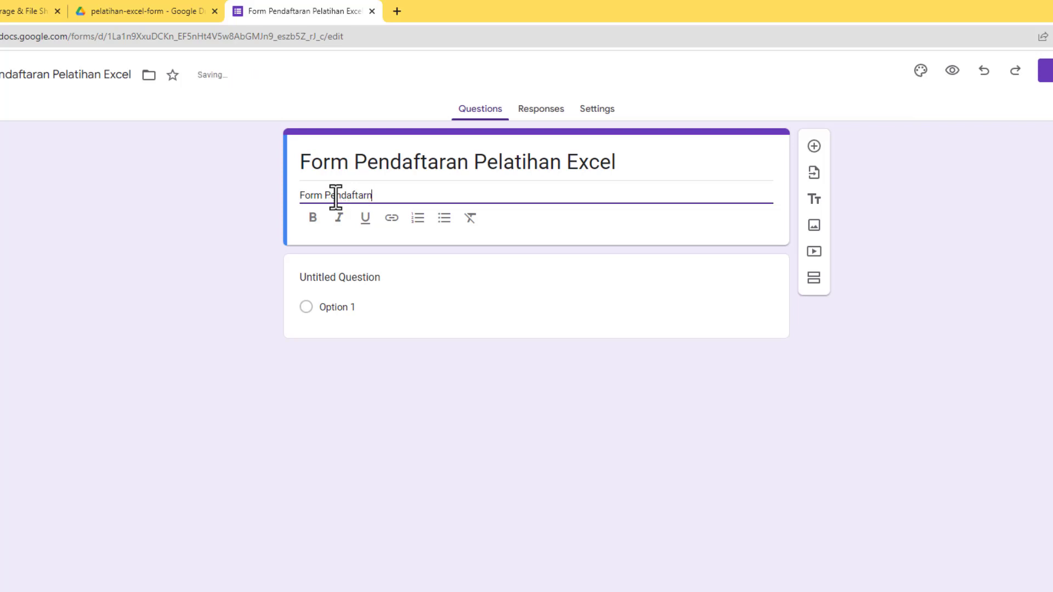
pyautogui.write('Pelatihan E')
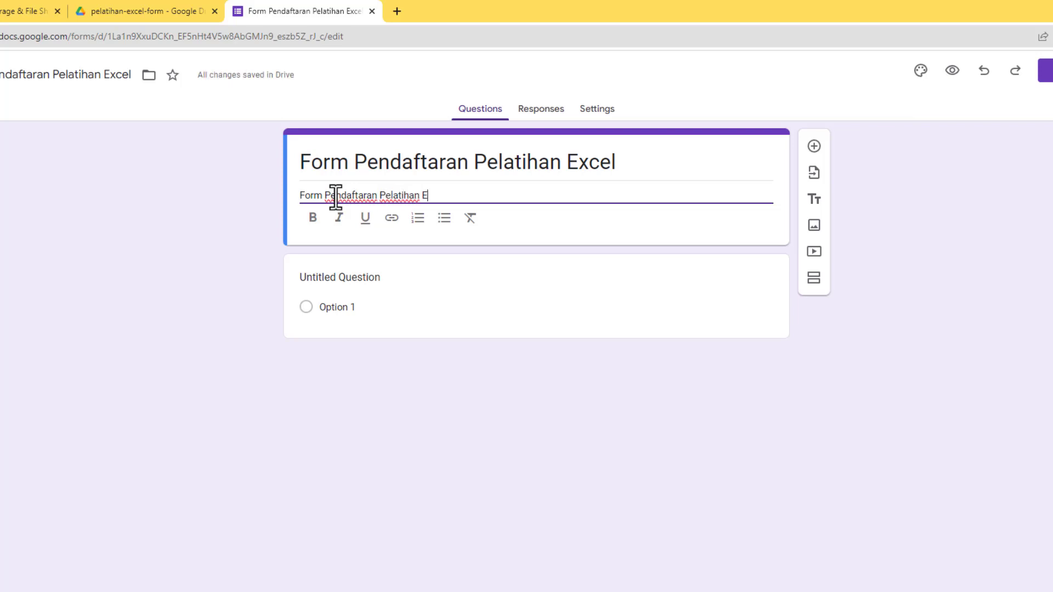
pyautogui.write('xcel, Silahkan Masukkan Data Diri Anda')
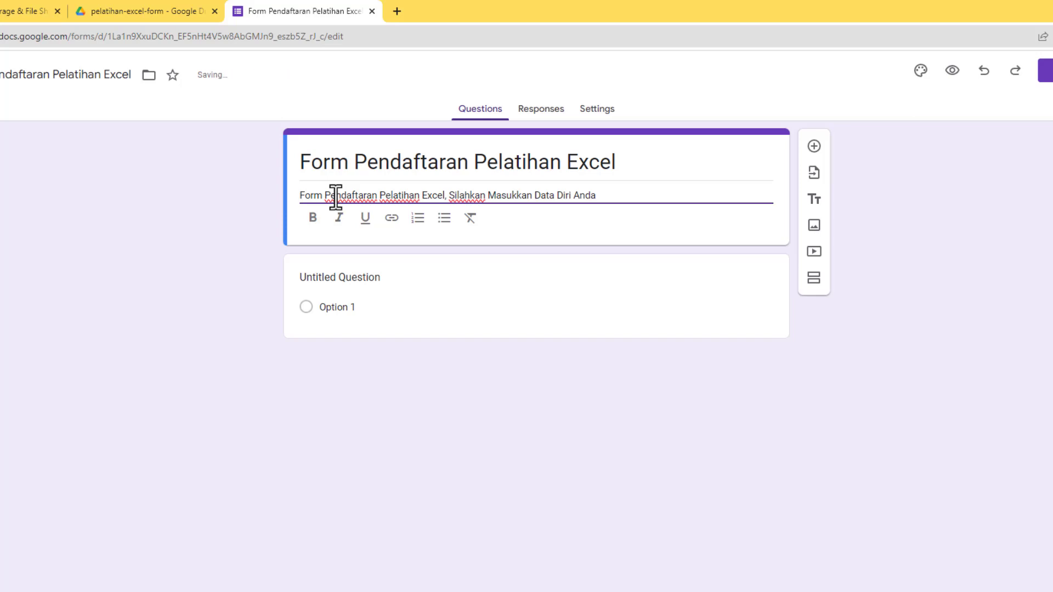
pyautogui.press('BackSpace')
pyautogui.moveTo(600, 195); pyautogui.dragTo(593, 197)
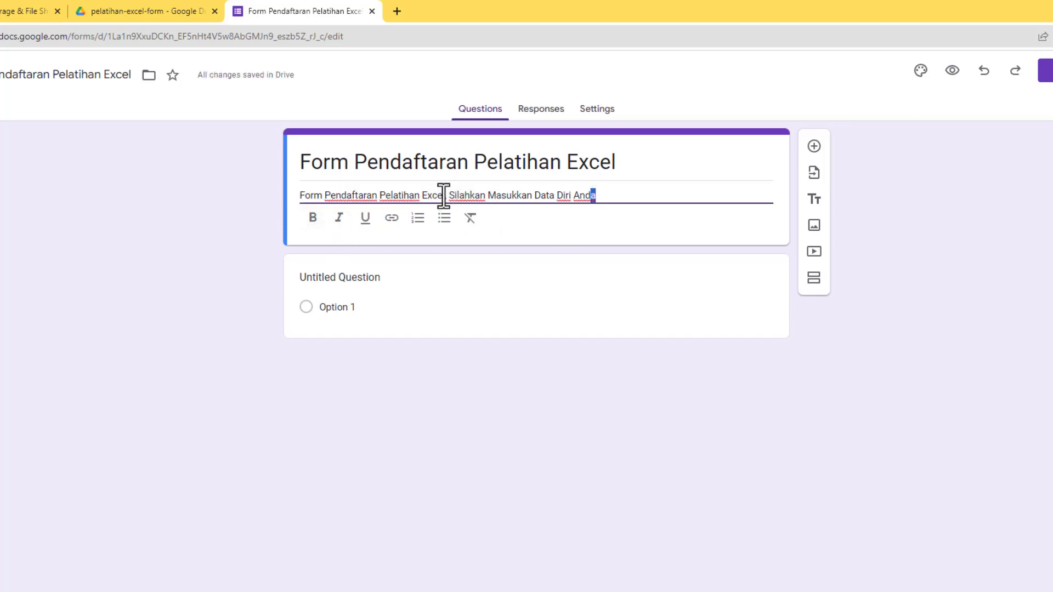
pyautogui.moveTo(443, 195); pyautogui.dragTo(379, 196)
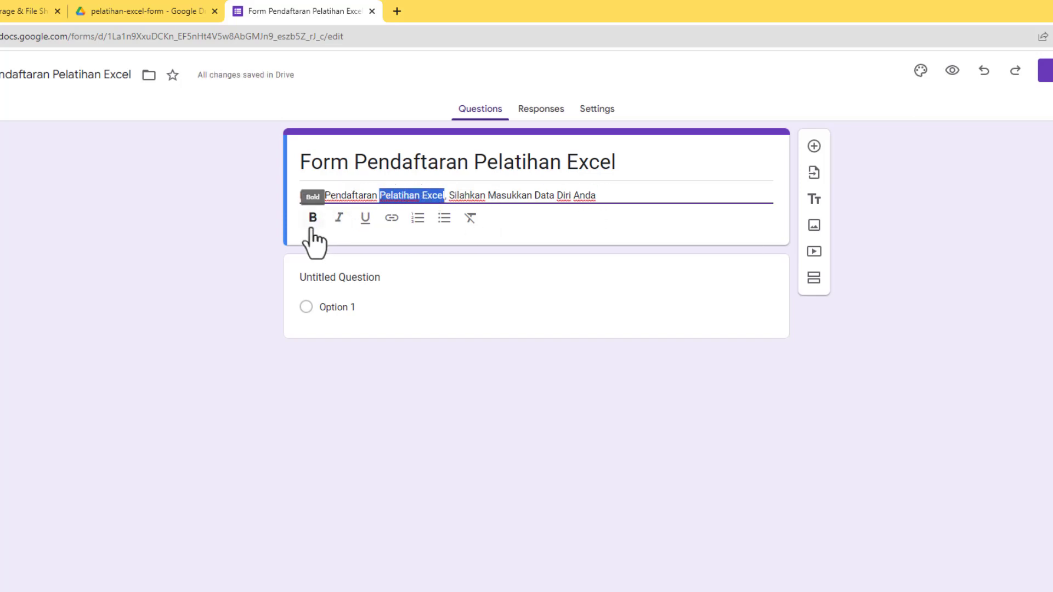
pyautogui.click(312, 228)
pyautogui.click(339, 227)
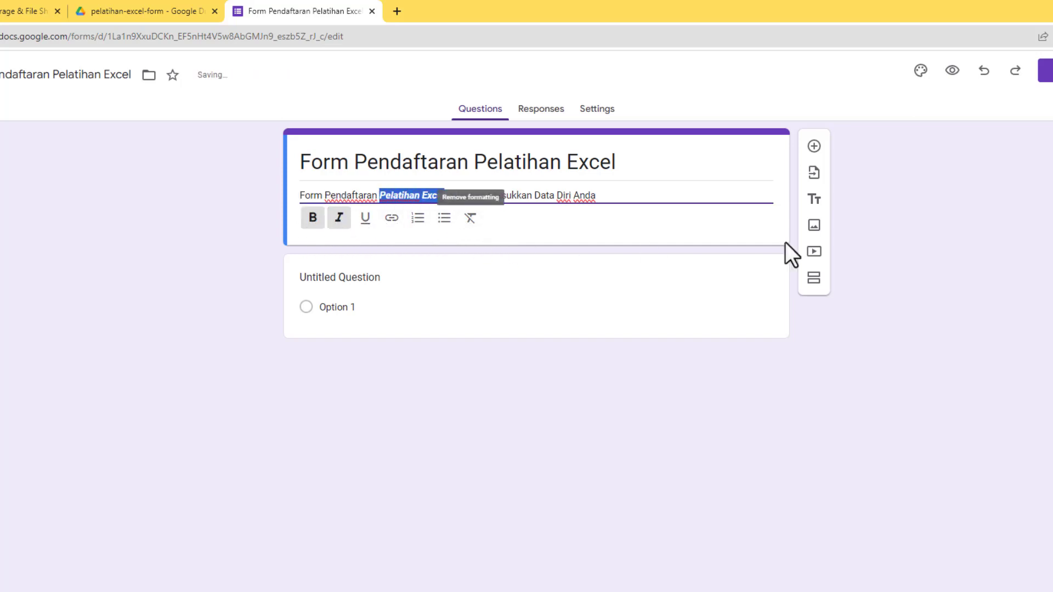
pyautogui.click(854, 218)
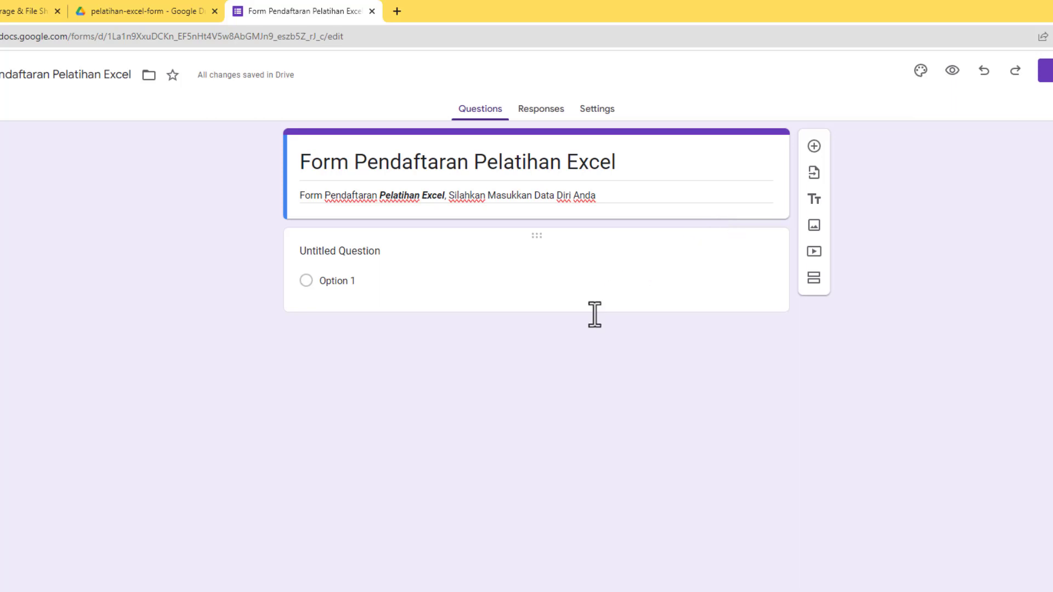
# Title the first question 'Nama', keep it Short answer, and mark it required
pyautogui.click(336, 255)
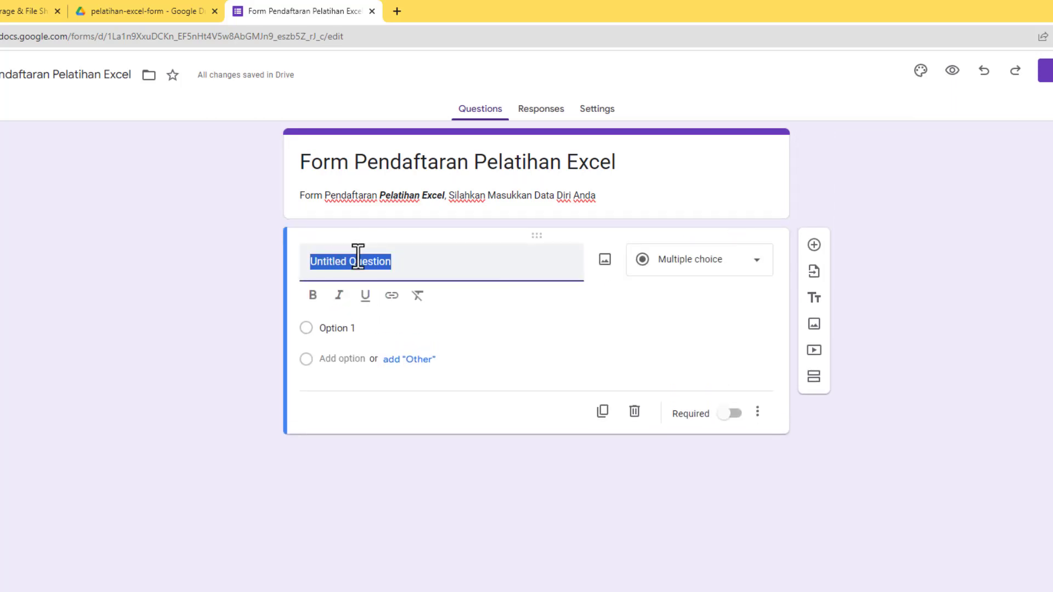
pyautogui.write('Nama')
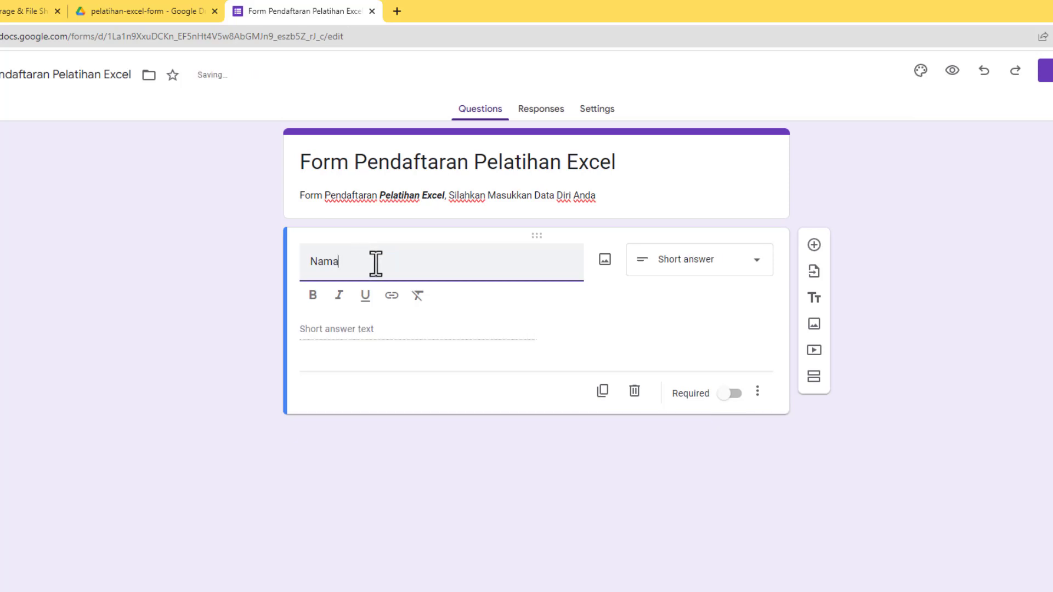
pyautogui.click(729, 267)
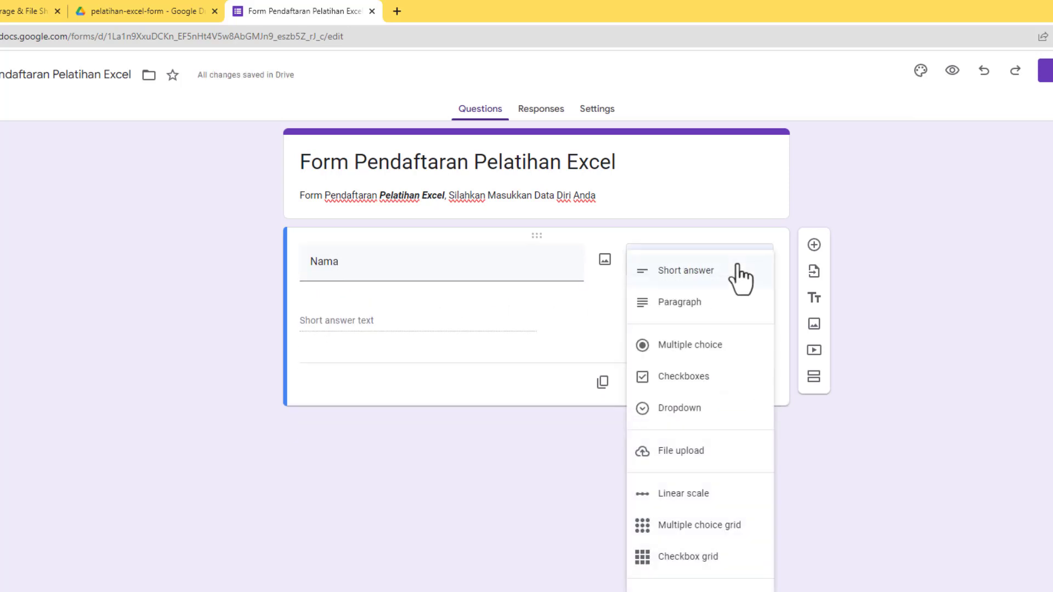
pyautogui.click(685, 274)
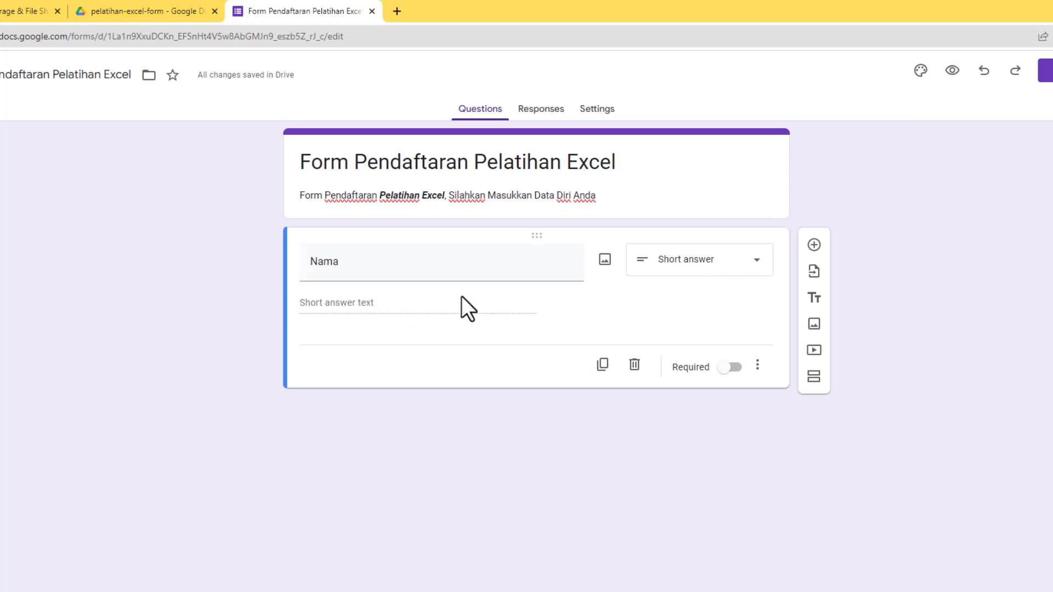
pyautogui.click(727, 368)
# Add a required short-answer question 'Tempat Lahir' below Nama, plus another blank question
pyautogui.click(811, 246)
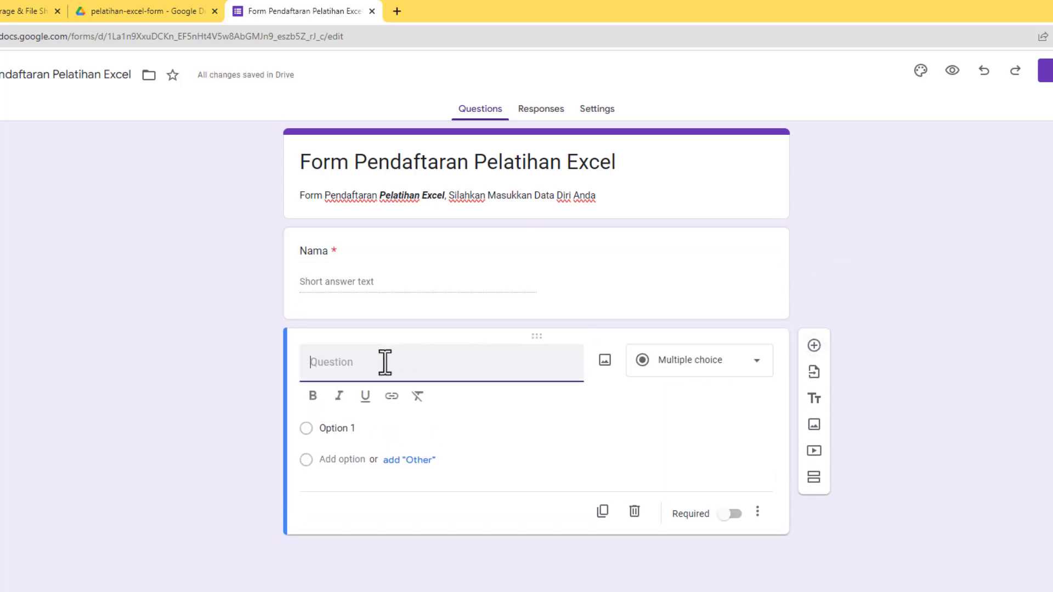
pyautogui.write('t')
pyautogui.press('BackSpace')
pyautogui.write('Tempat Lahir')
pyautogui.click(706, 374)
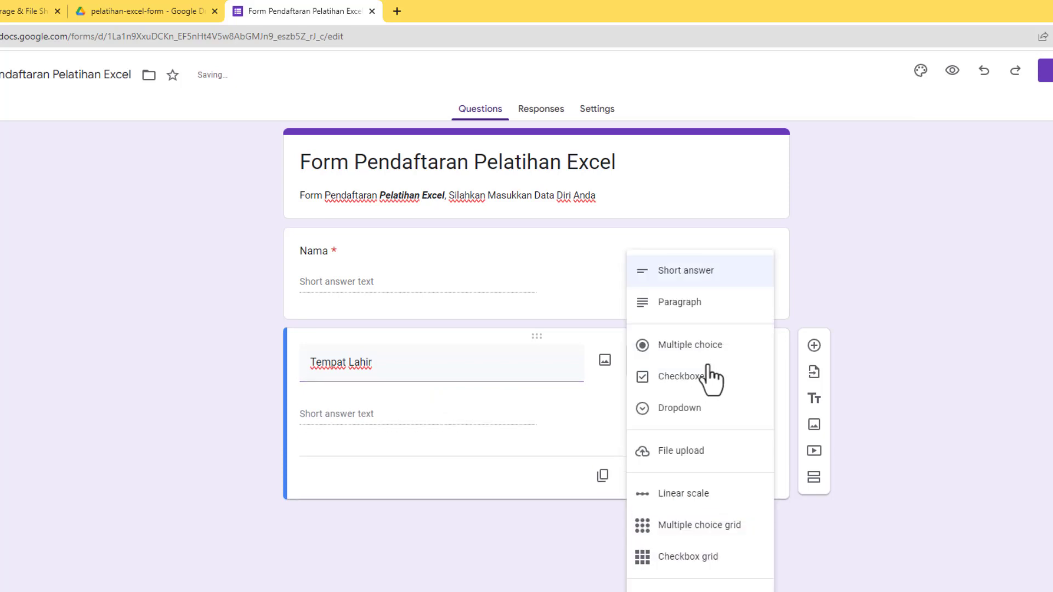
pyautogui.click(713, 276)
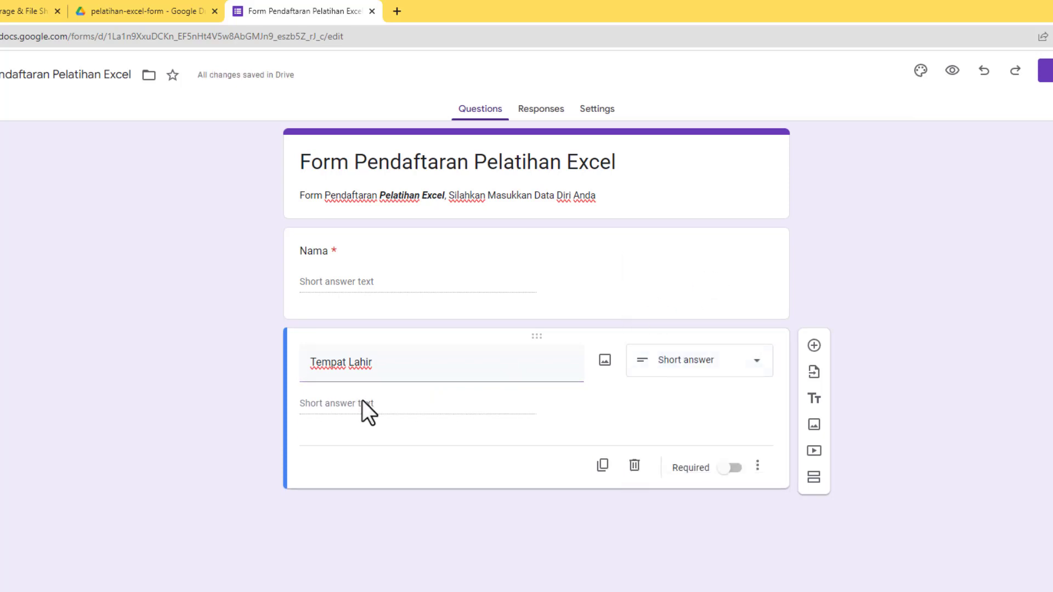
pyautogui.click(731, 468)
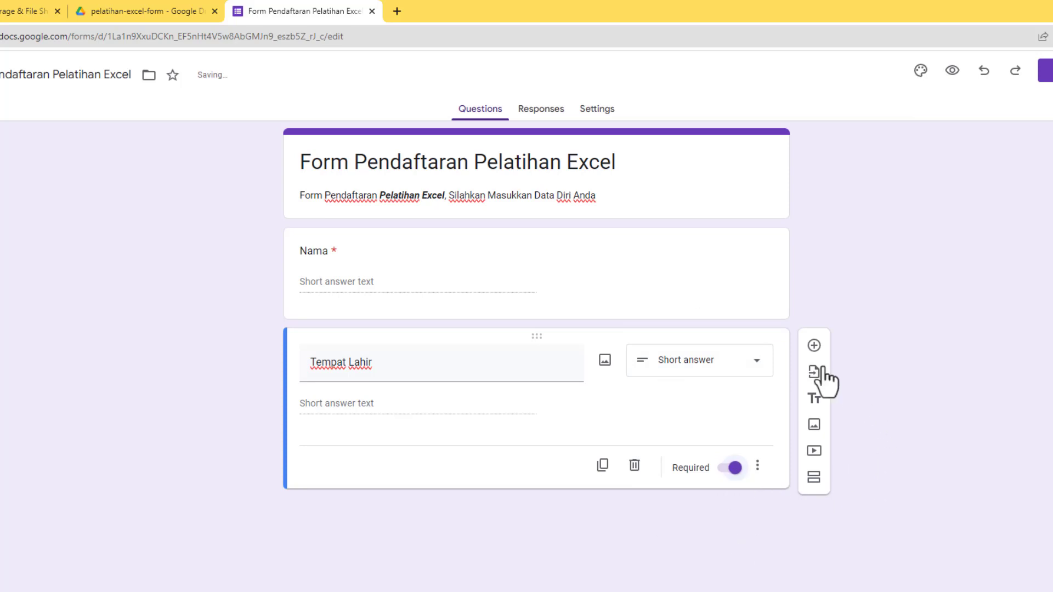
pyautogui.click(813, 347)
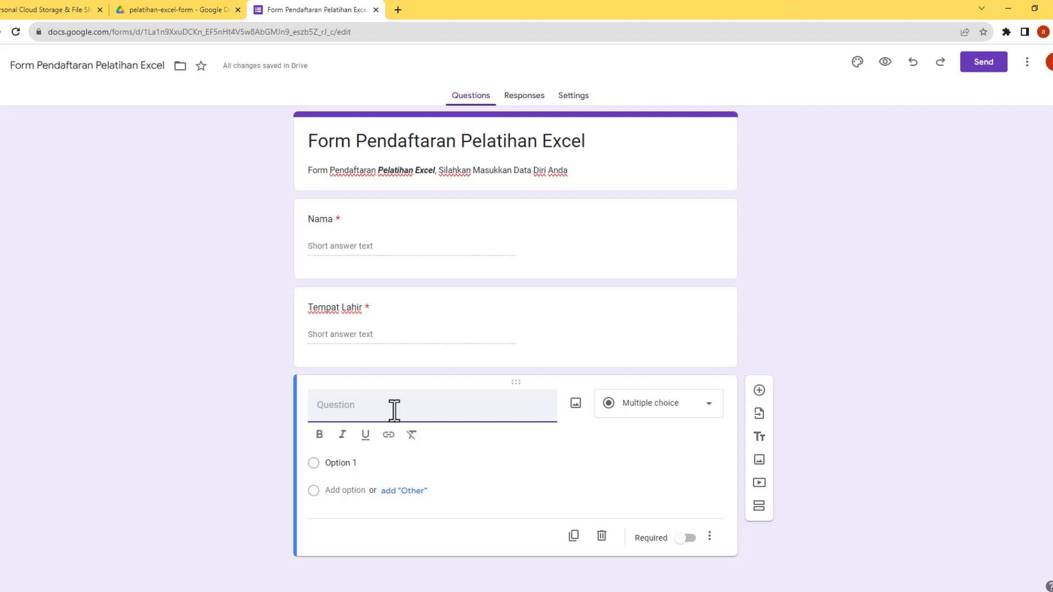
# Title the new question 'Tanggal Lahir', set its type to Date, and make it required
pyautogui.write('Tanggal Lahir')
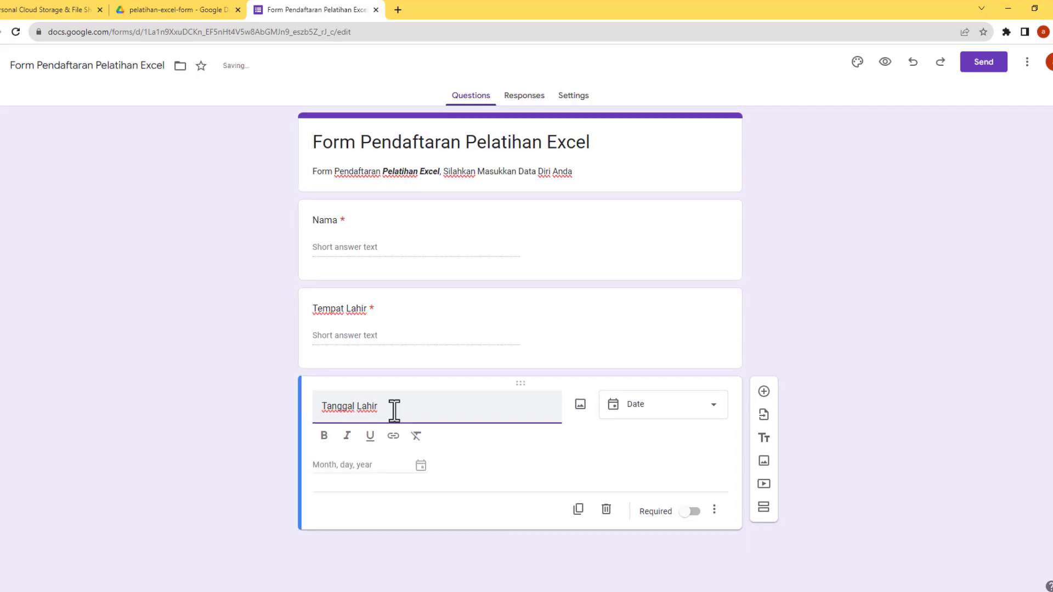
pyautogui.click(657, 412)
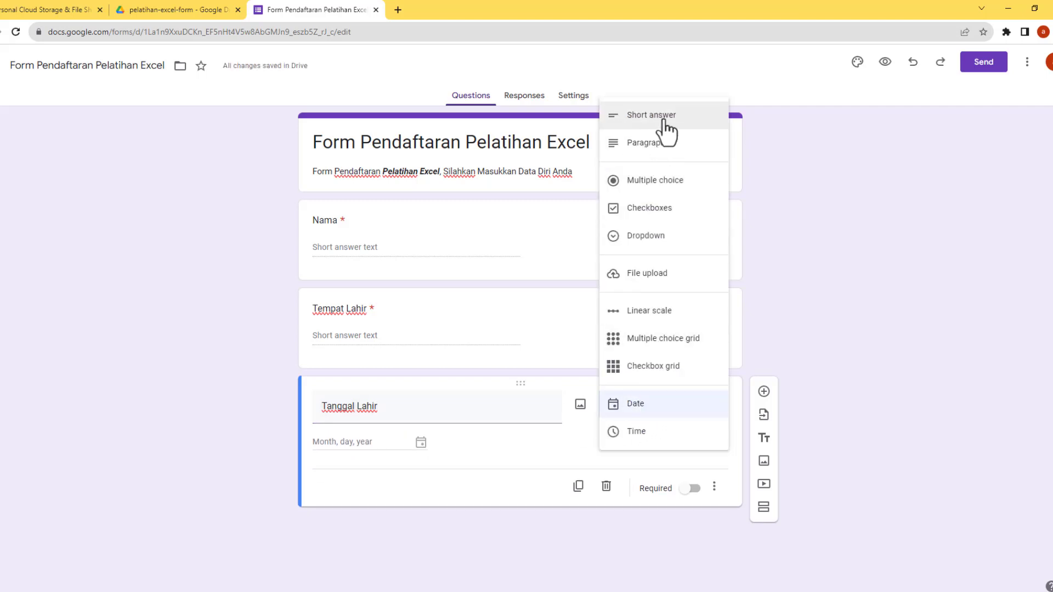
pyautogui.click(631, 410)
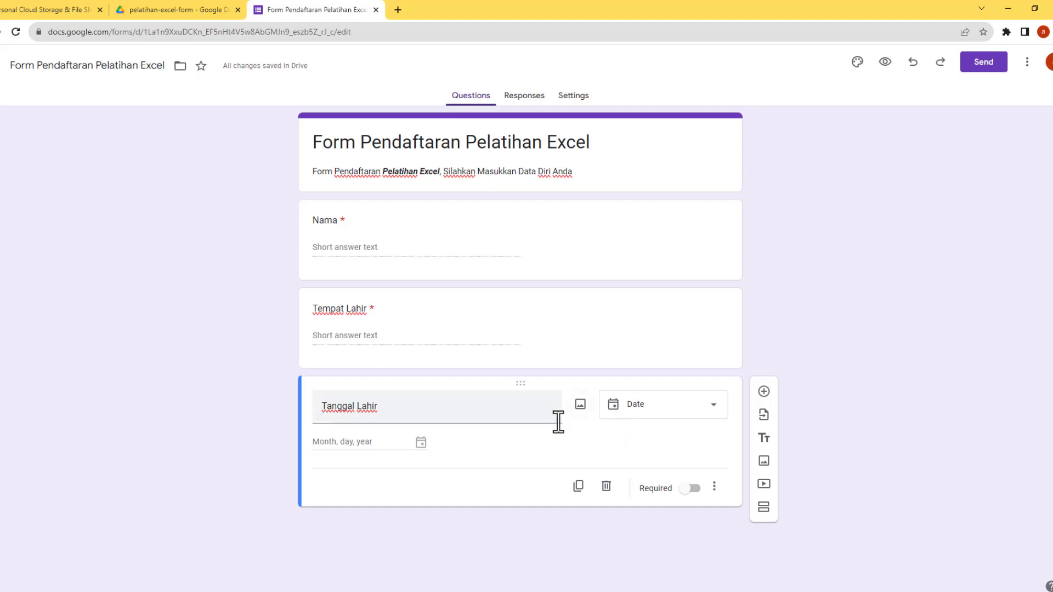
pyautogui.click(694, 495)
# Add a required 'Jenis Kelamin' dropdown question with the options Pria and Wanita
pyautogui.click(764, 391)
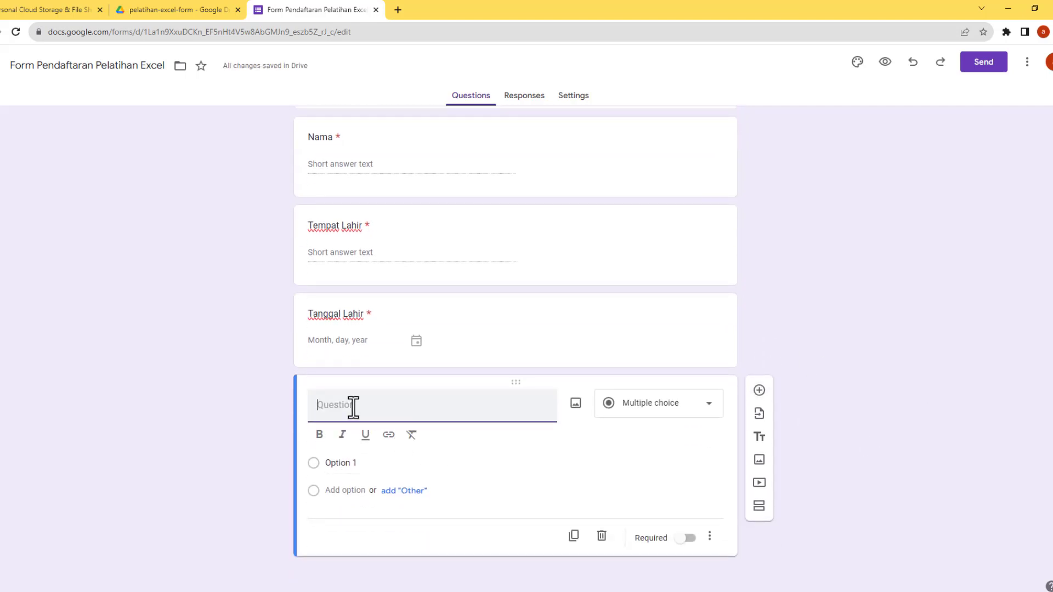
pyautogui.write('Jenis Kelamin')
pyautogui.click(678, 418)
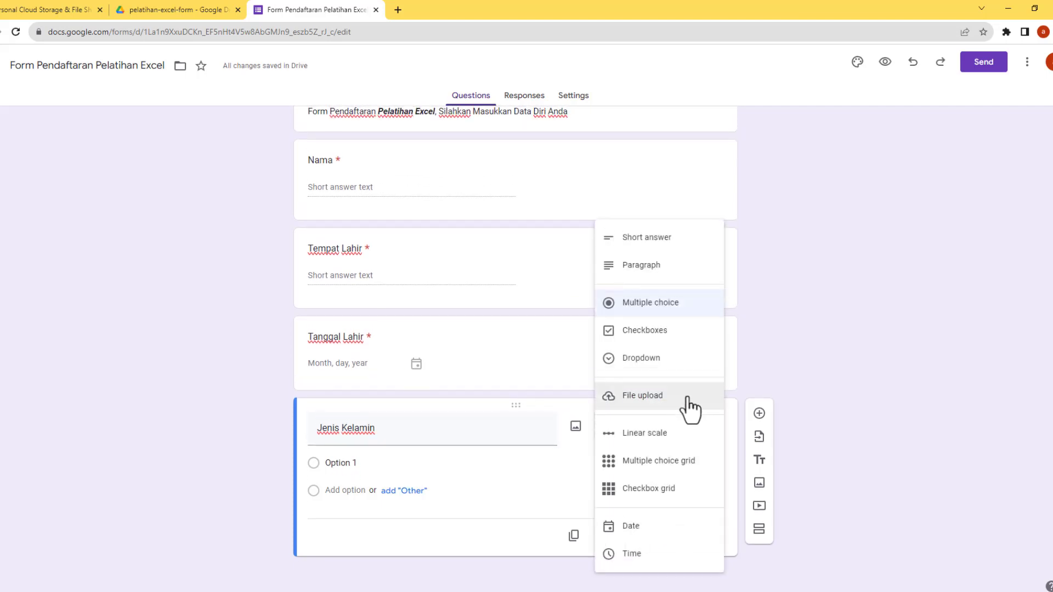
pyautogui.click(657, 361)
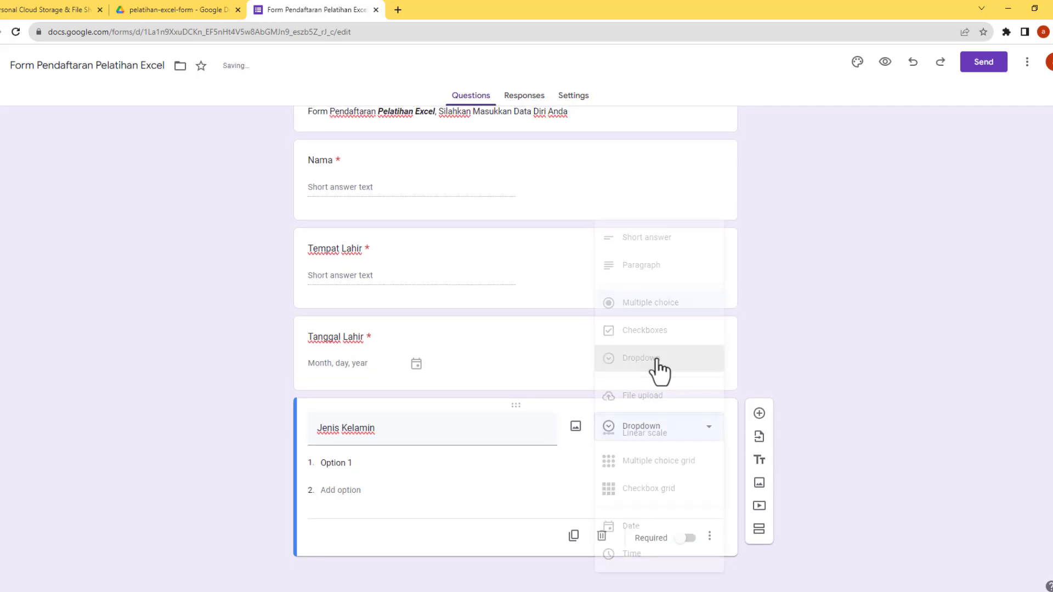
pyautogui.click(351, 464)
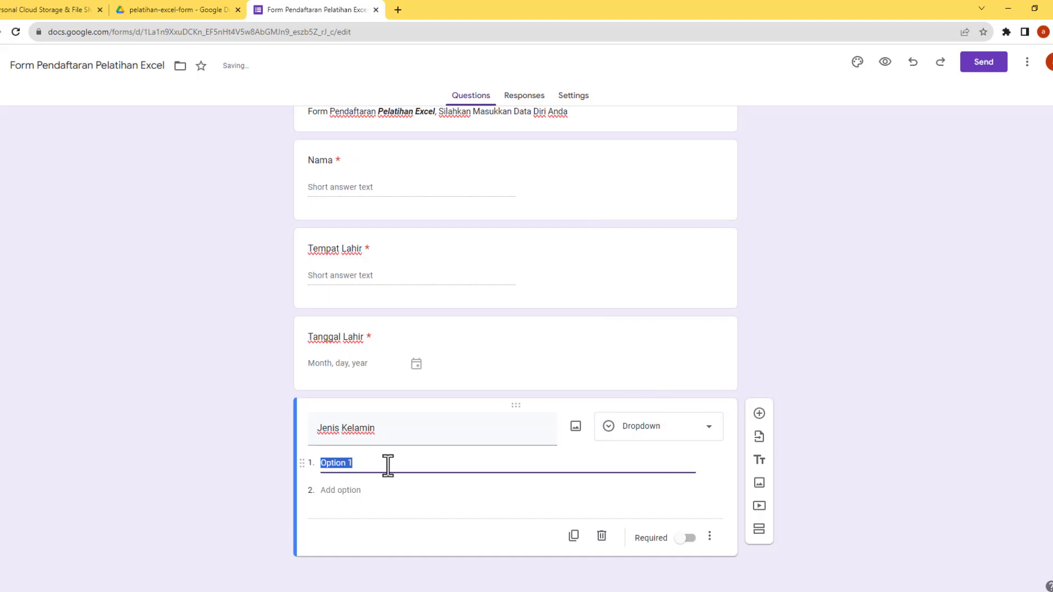
pyautogui.write('Pria')
pyautogui.click(346, 512)
pyautogui.write('Wanita')
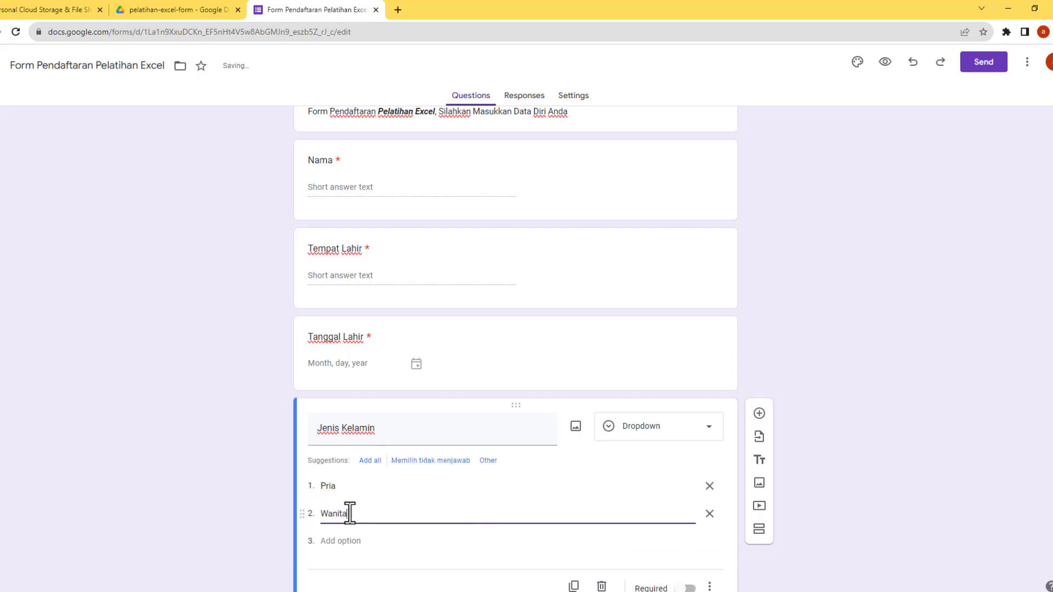
pyautogui.click(832, 384)
pyautogui.scroll(-1, 833, 401)
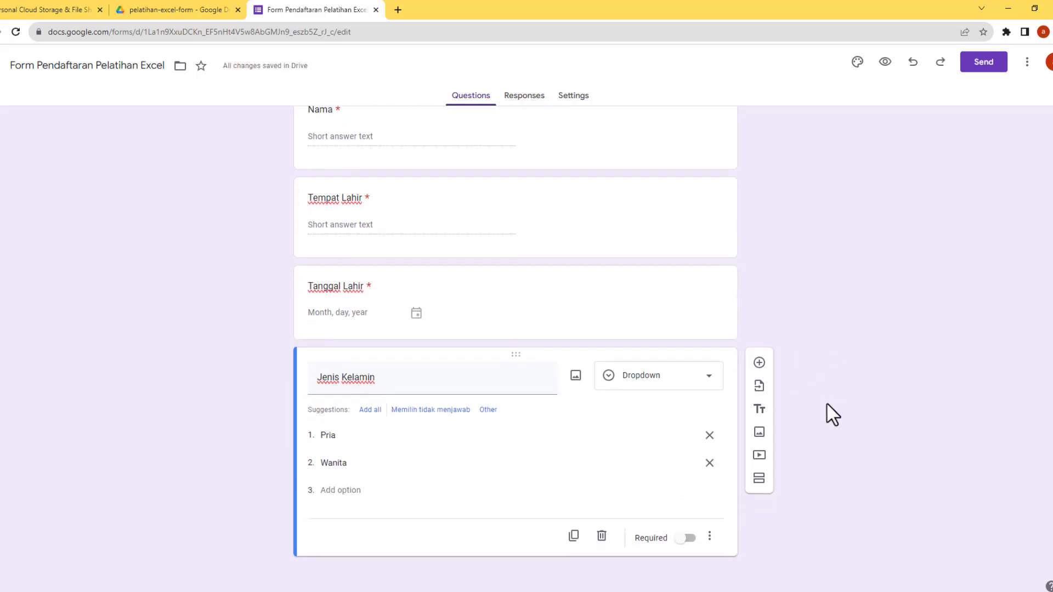
pyautogui.click(686, 538)
# Add an 'Alamat' question below Jenis Kelamin with the Paragraph answer type
pyautogui.click(758, 362)
pyautogui.write('Alamat')
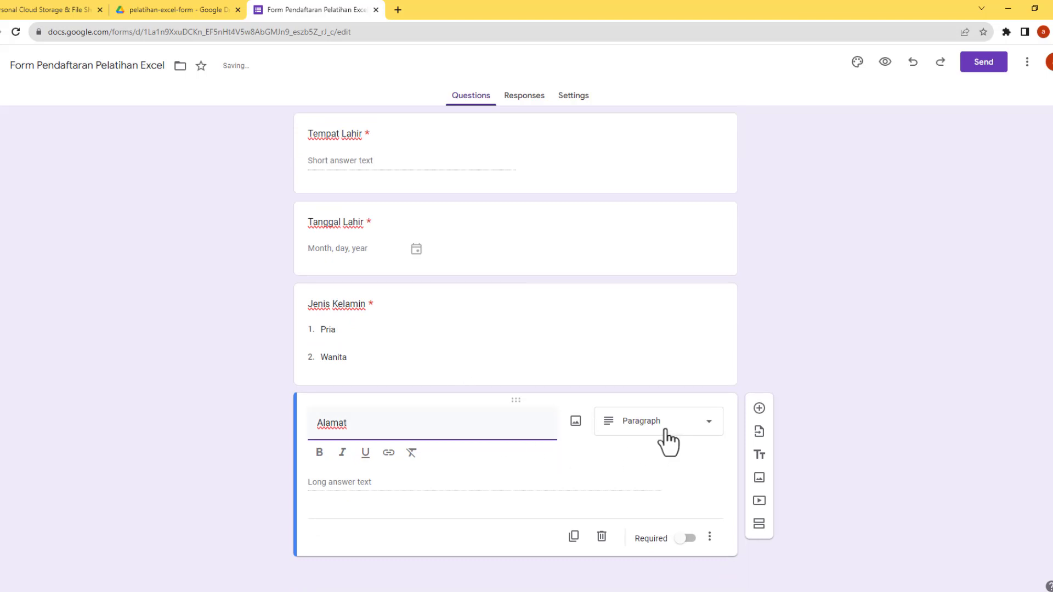
pyautogui.click(672, 430)
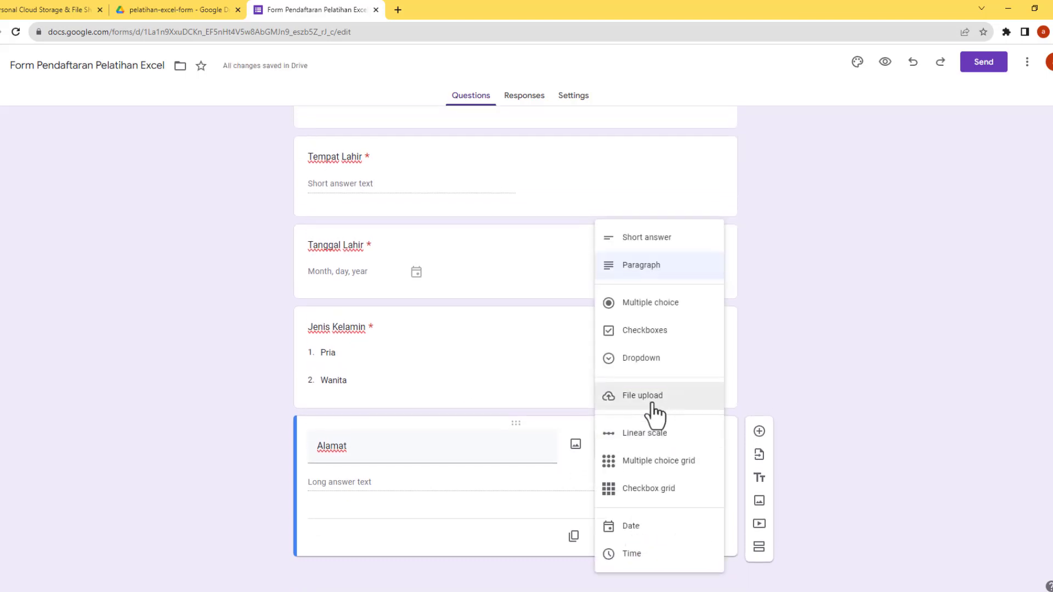
pyautogui.click(643, 273)
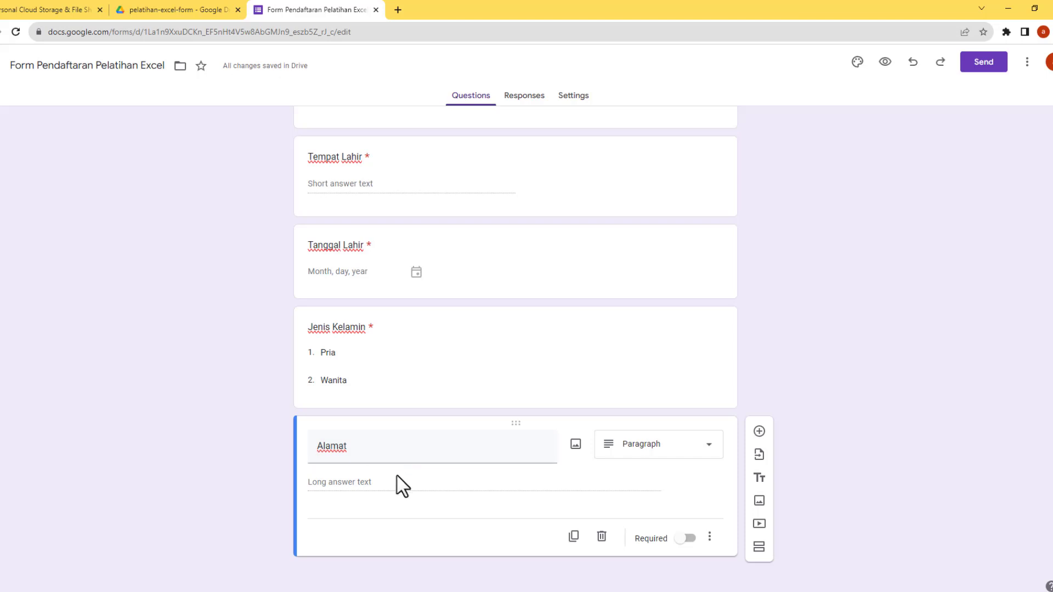
# Add a 'Pendidikan Terakhir' dropdown question with the options SD, SMP and SMA
pyautogui.click(758, 432)
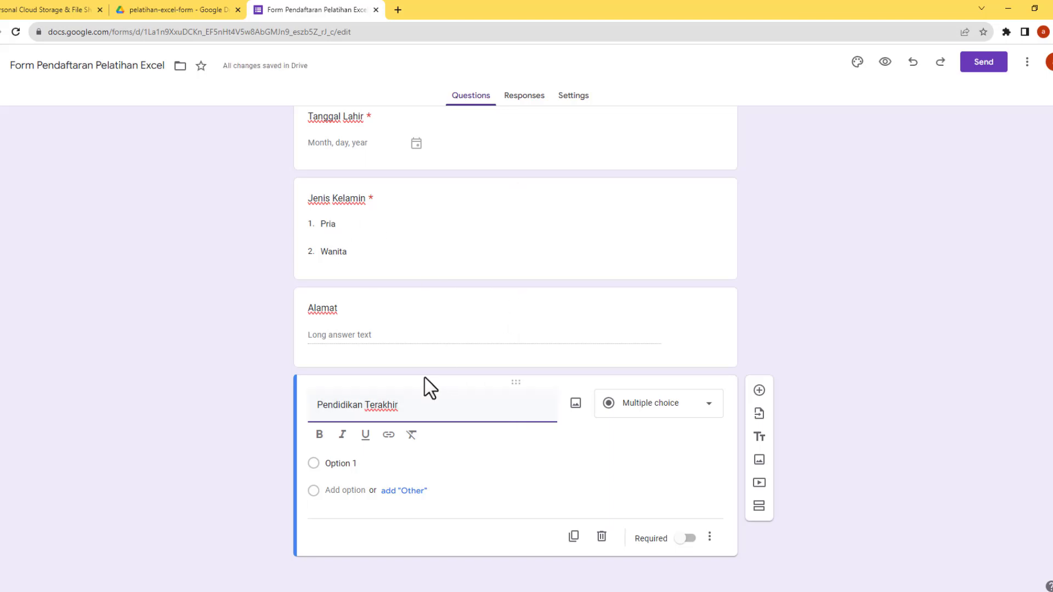
pyautogui.click(708, 409)
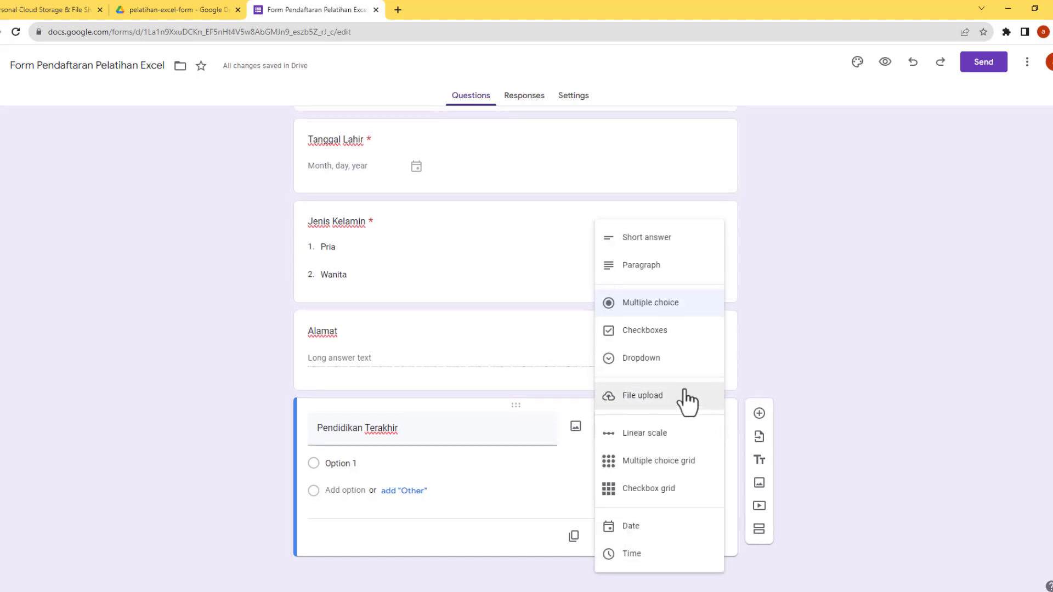
pyautogui.click(657, 366)
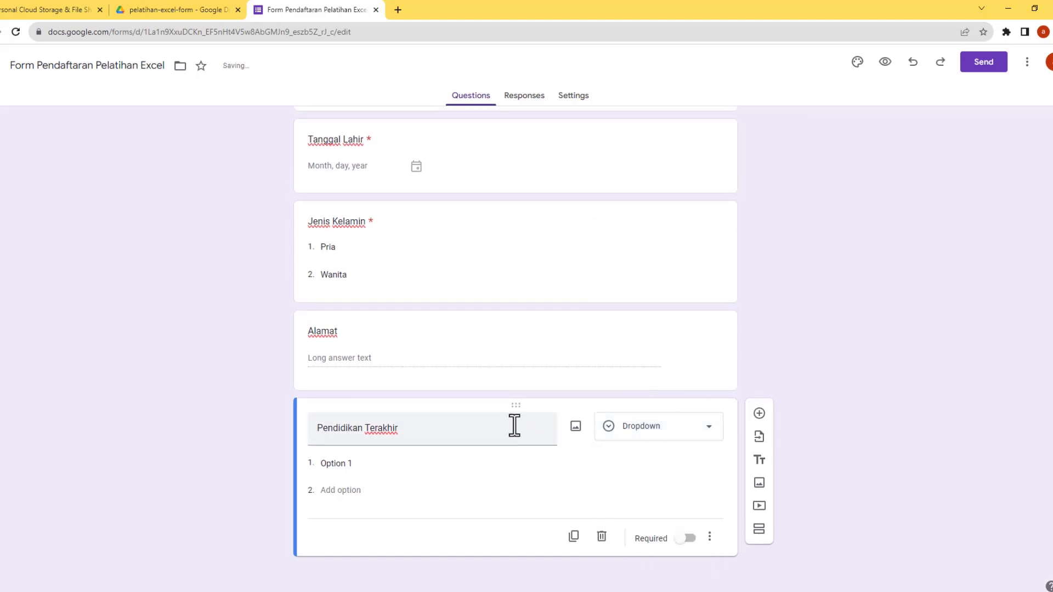
pyautogui.click(365, 463)
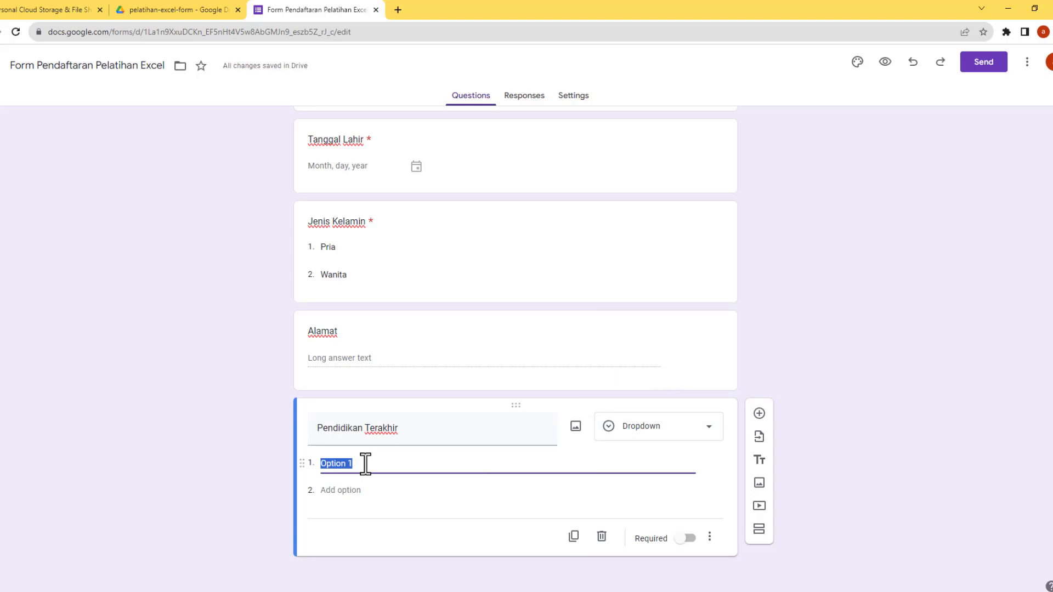
pyautogui.write('SD')
pyautogui.click(356, 489)
pyautogui.write('SM')
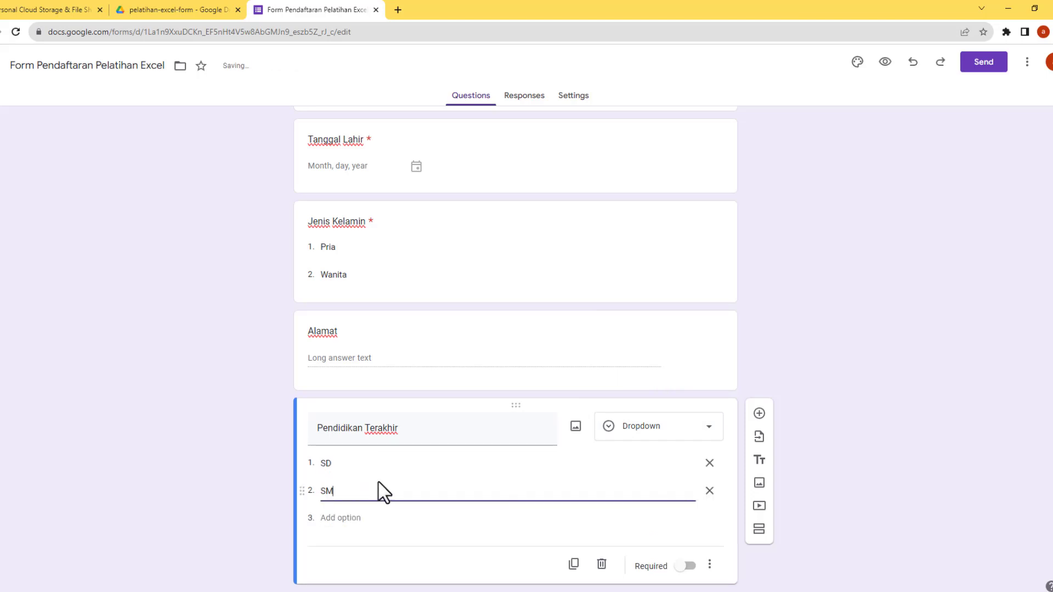
pyautogui.write('P')
pyautogui.click(345, 518)
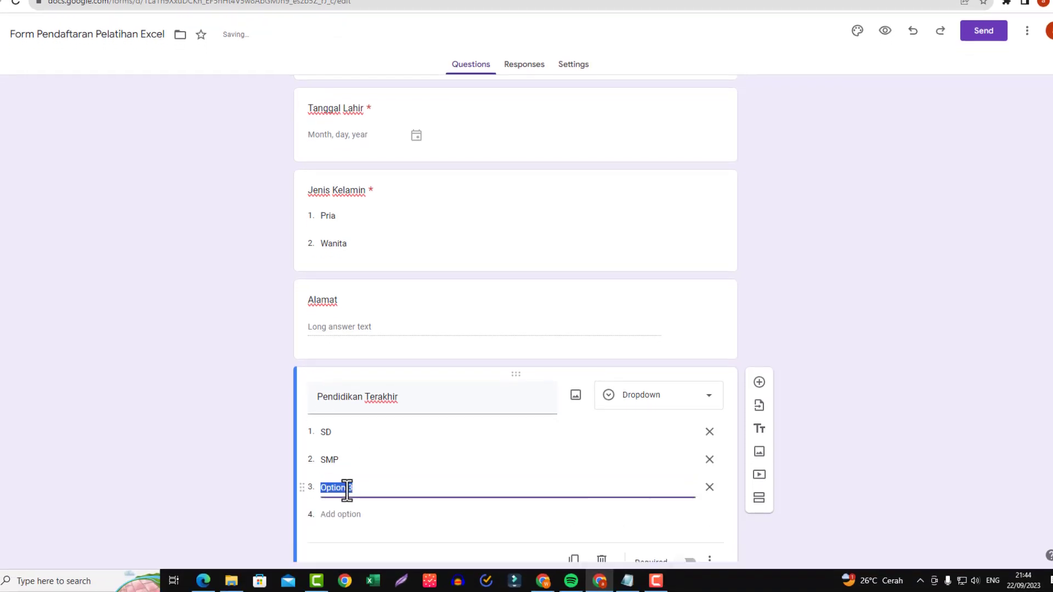
pyautogui.write('SMA')
# Add the dropdown options SMK, D1, D2 and D3
pyautogui.scroll(-1, 340, 494)
pyautogui.click(337, 460)
pyautogui.write('SM')
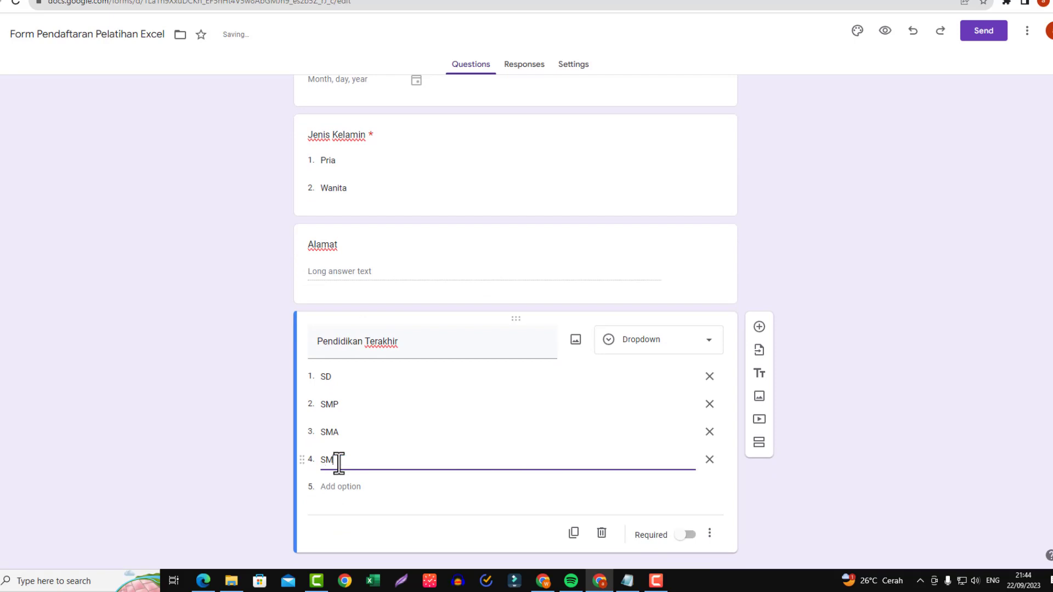
pyautogui.click(339, 487)
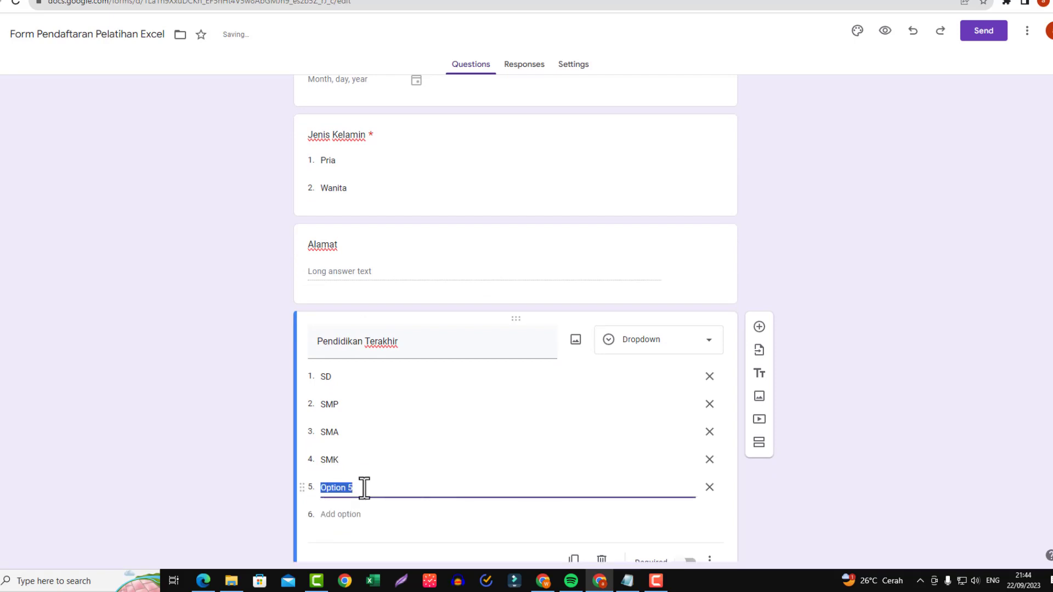
pyautogui.write('D1')
pyautogui.click(341, 513)
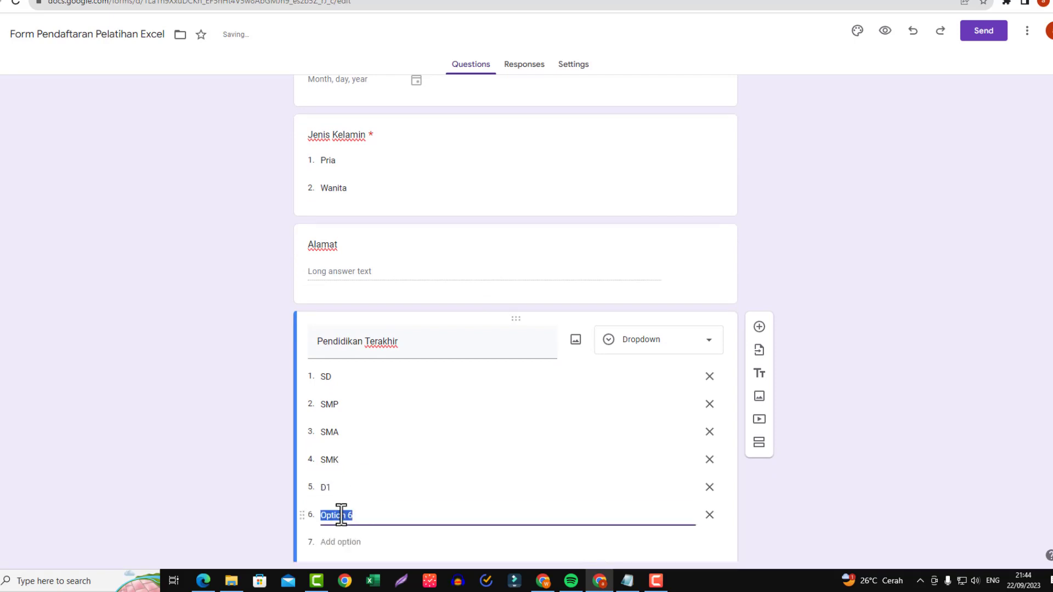
pyautogui.write('D2')
pyautogui.click(342, 542)
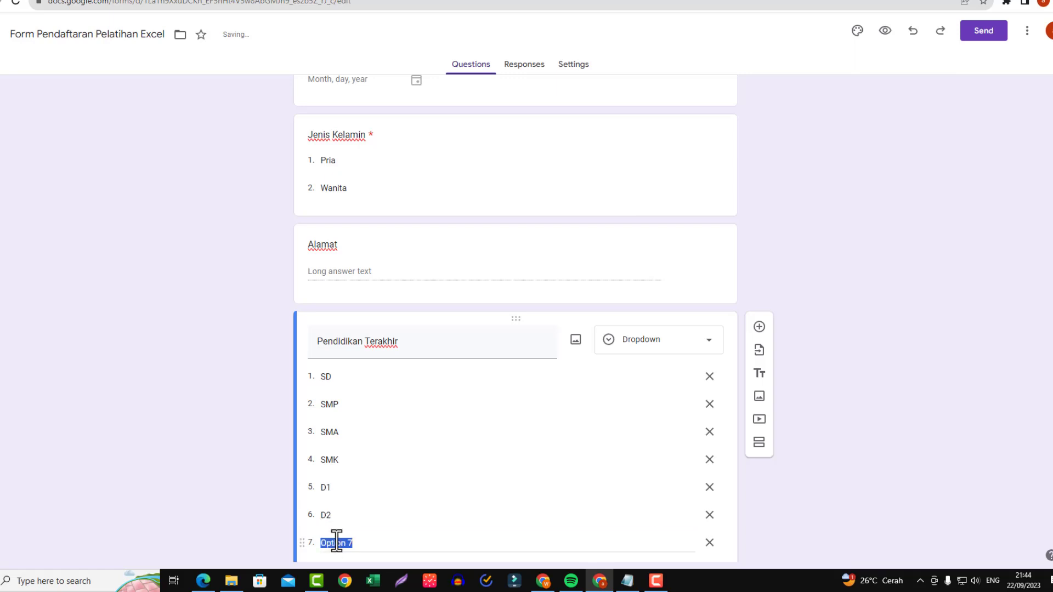
pyautogui.write('D3')
# Add the remaining options D4, S1, S2 and S3 to complete the list
pyautogui.scroll(-2, 369, 532)
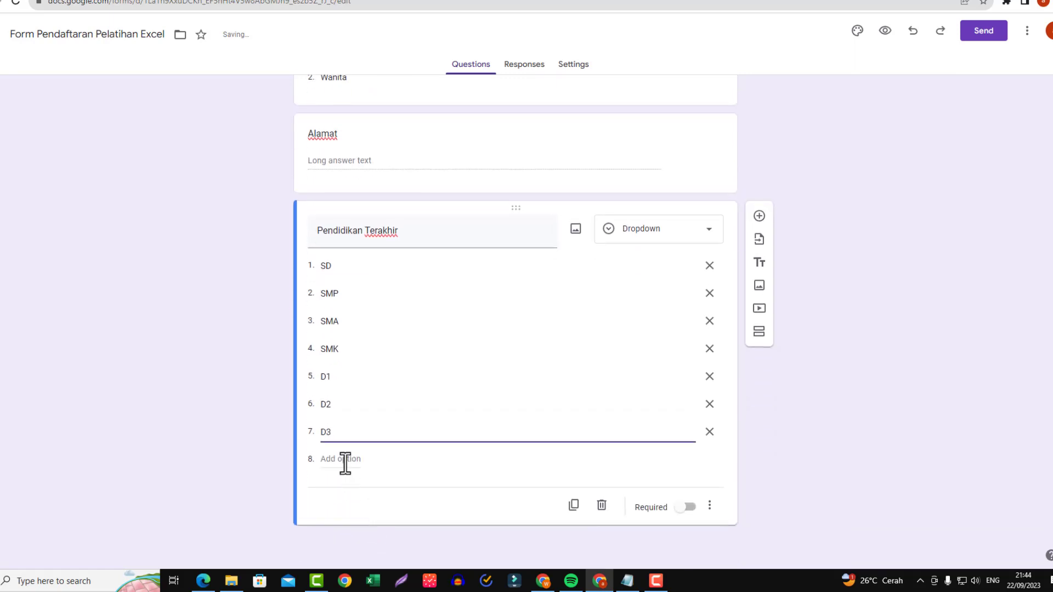
pyautogui.click(344, 462)
pyautogui.write('D4')
pyautogui.click(341, 487)
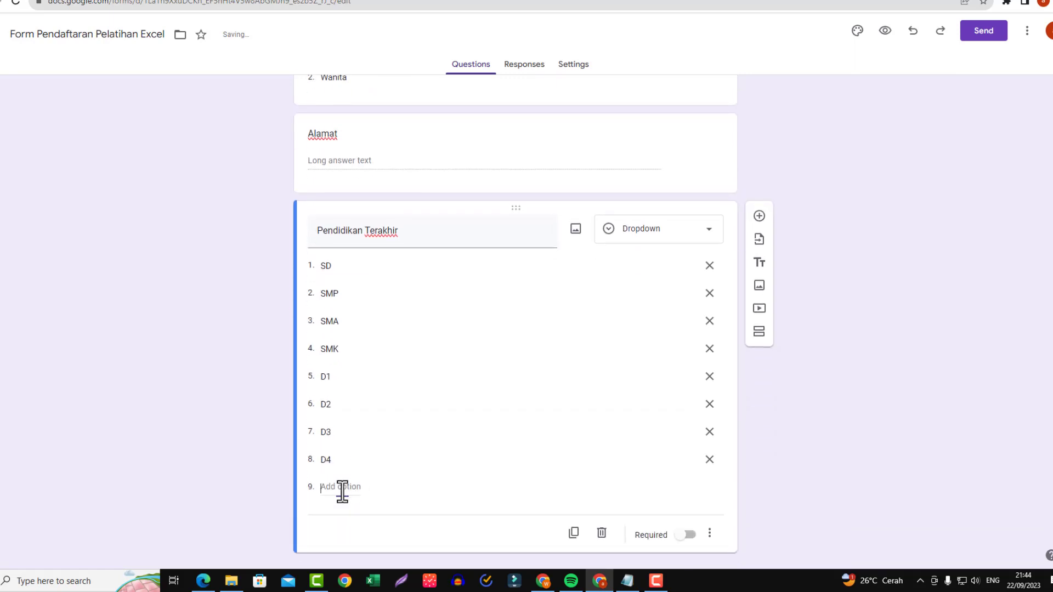
pyautogui.write('S1')
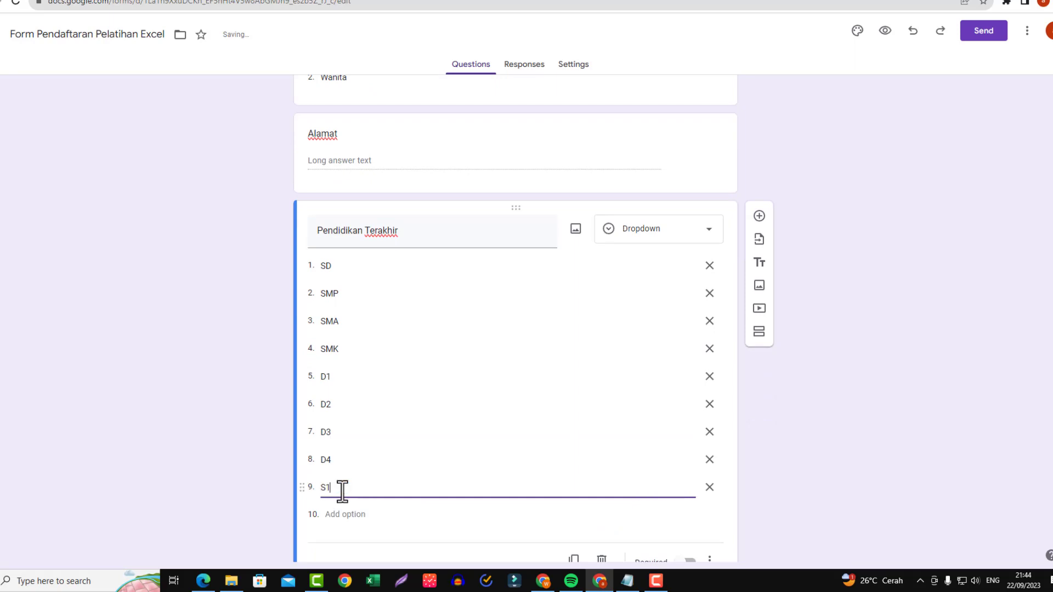
pyautogui.click(336, 515)
pyautogui.write('S2')
pyautogui.scroll(-1, 357, 507)
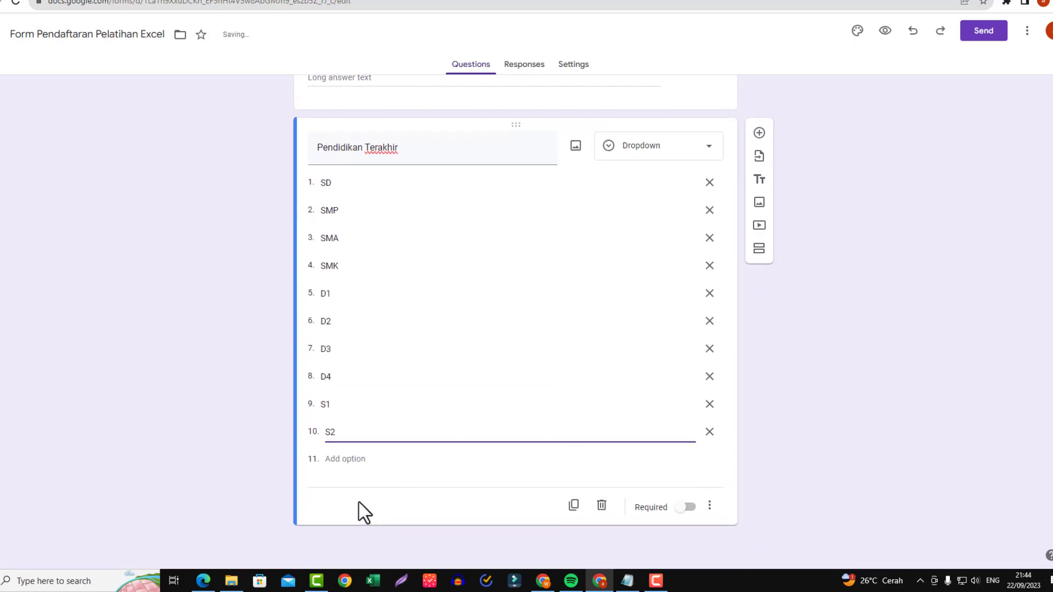
pyautogui.click(351, 459)
pyautogui.write('S3')
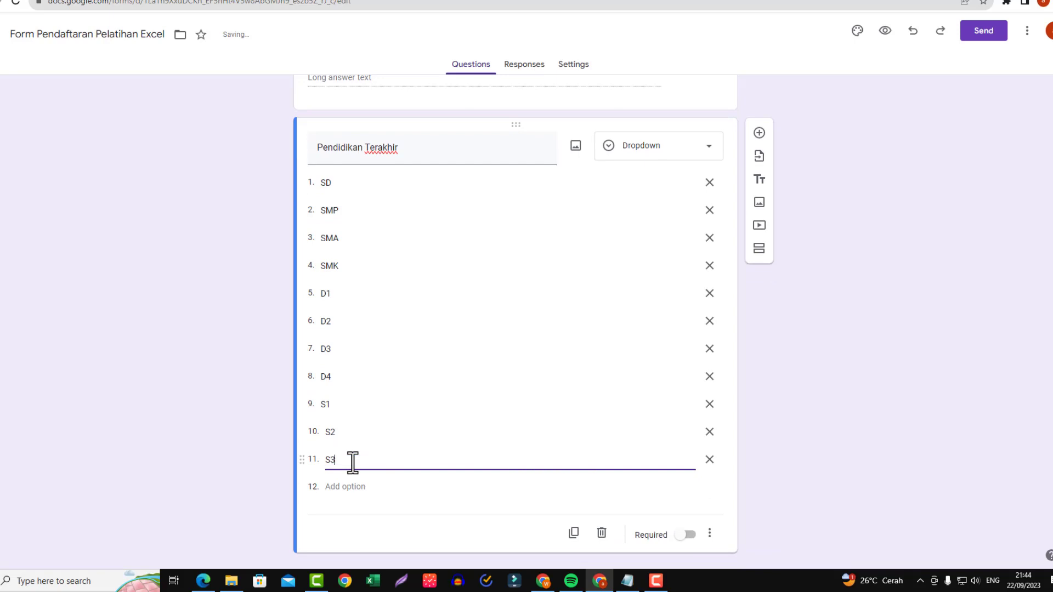
pyautogui.click(794, 433)
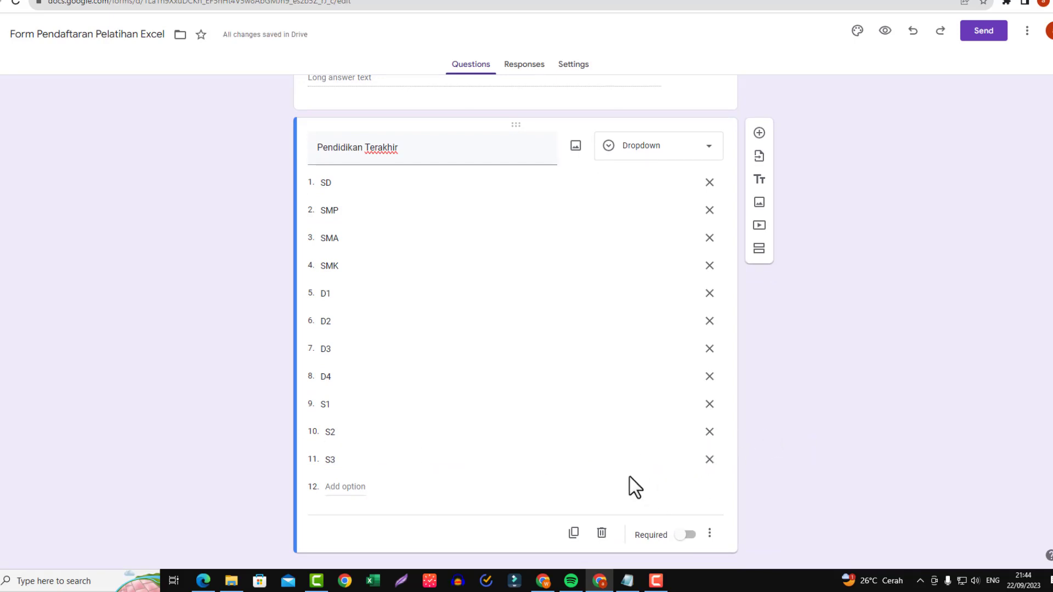
# Make Pendidikan Terakhir required and add a 'Penguasaan Software Office' checkboxes question
pyautogui.click(686, 534)
pyautogui.click(759, 133)
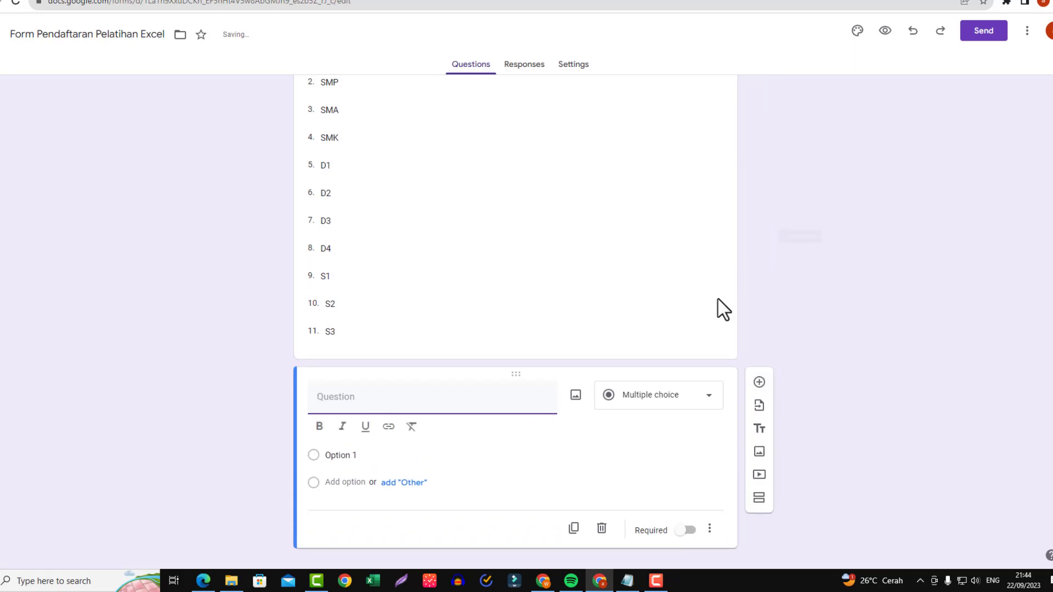
pyautogui.write('pEN')
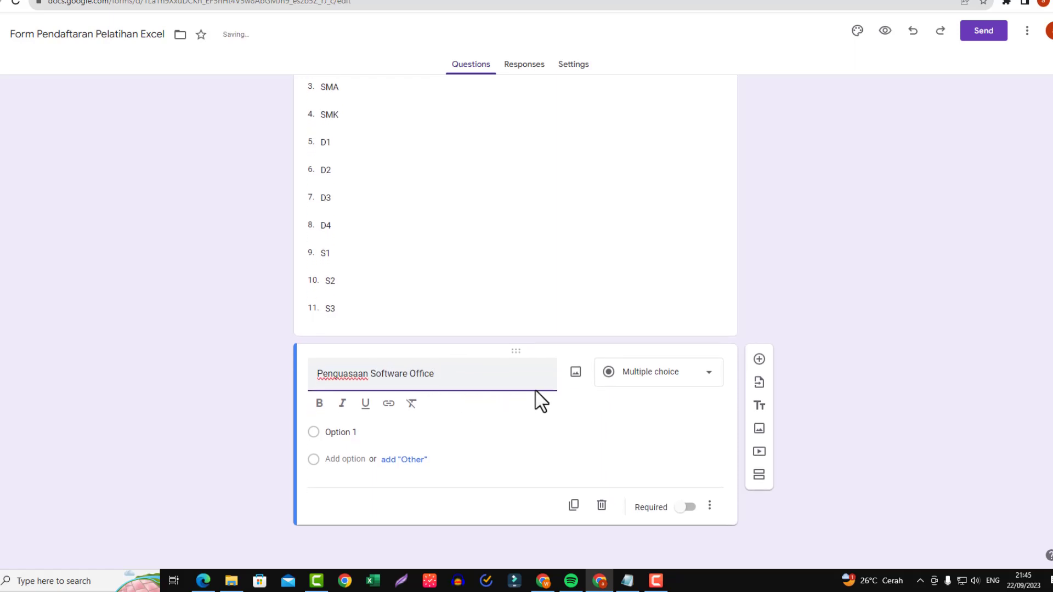
pyautogui.click(646, 383)
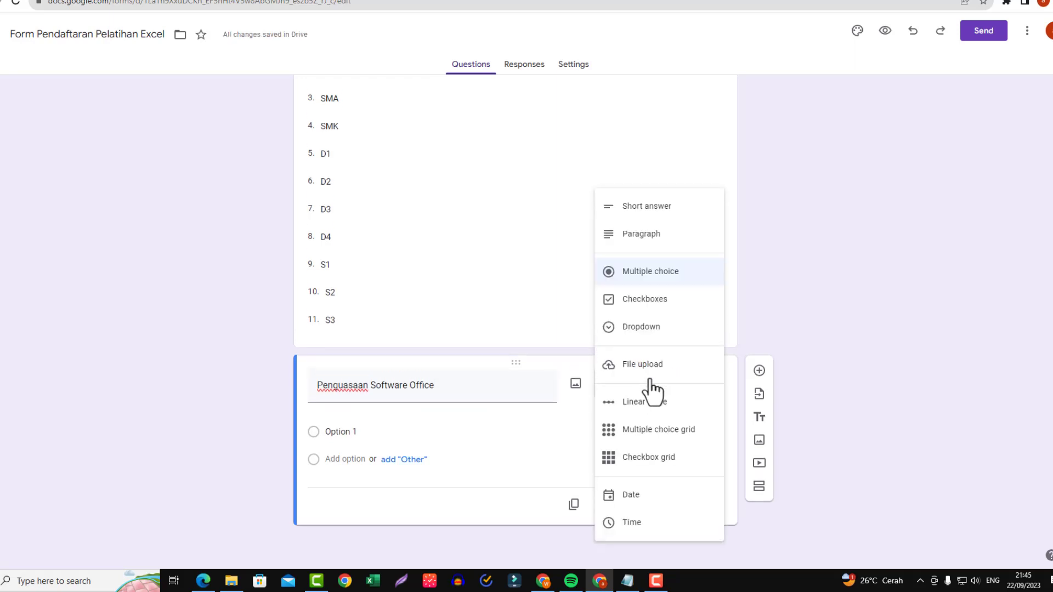
pyautogui.click(658, 313)
# Enter the checkbox options Ms. Word, Ms. Excel and Ms. Power Point
pyautogui.click(353, 432)
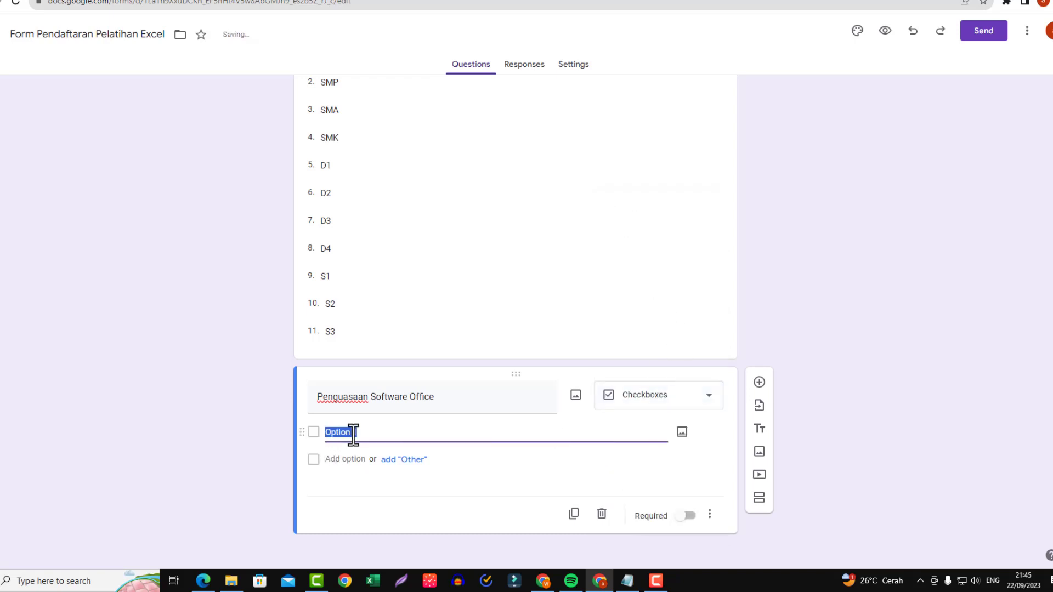
pyautogui.write('Ms. Word')
pyautogui.click(335, 459)
pyautogui.write('M')
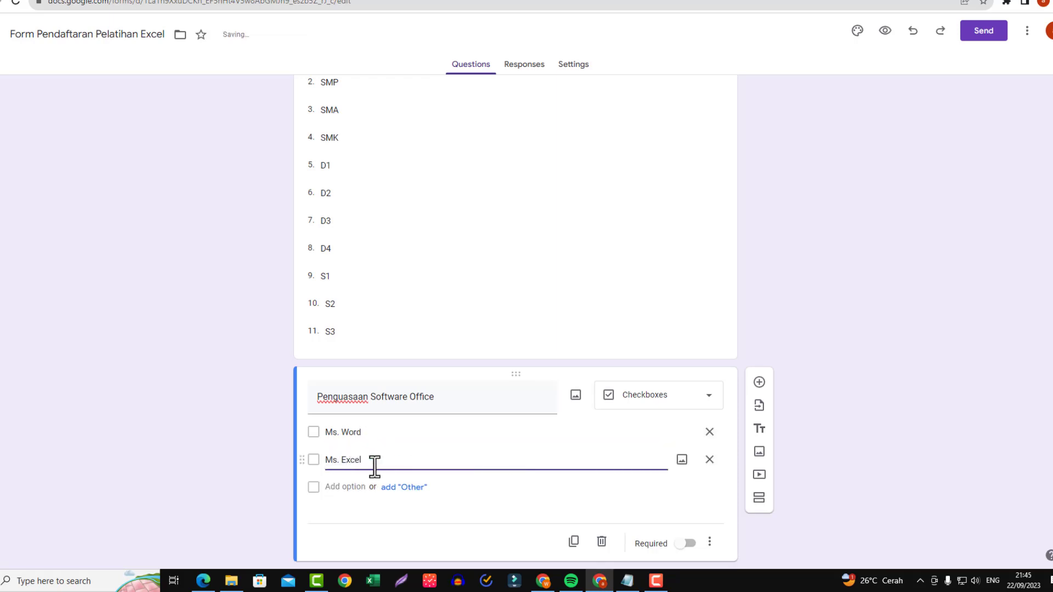
pyautogui.click(335, 487)
pyautogui.write('Ms. Power Point')
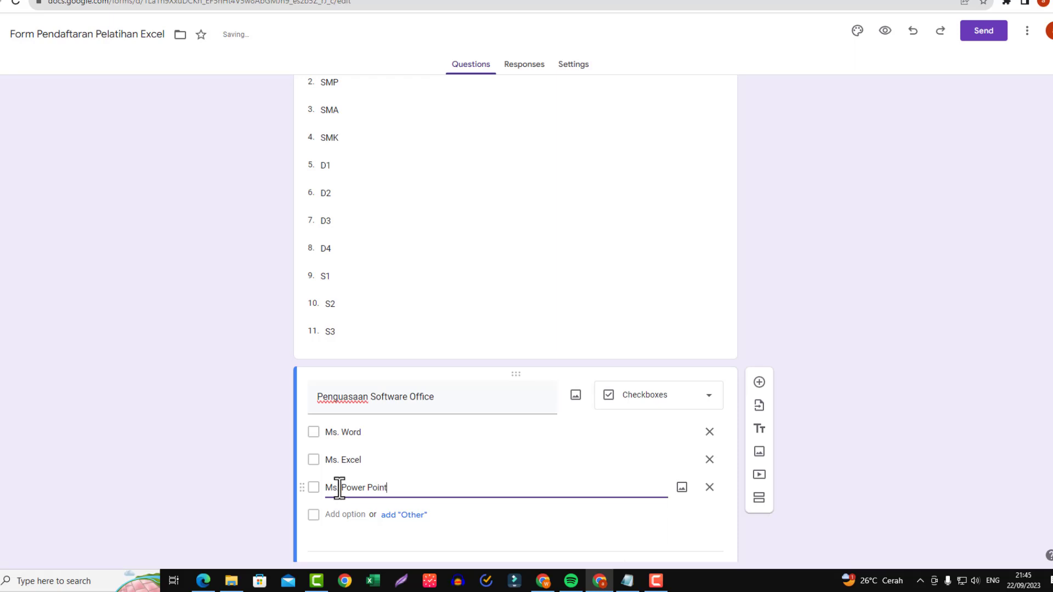
pyautogui.click(848, 400)
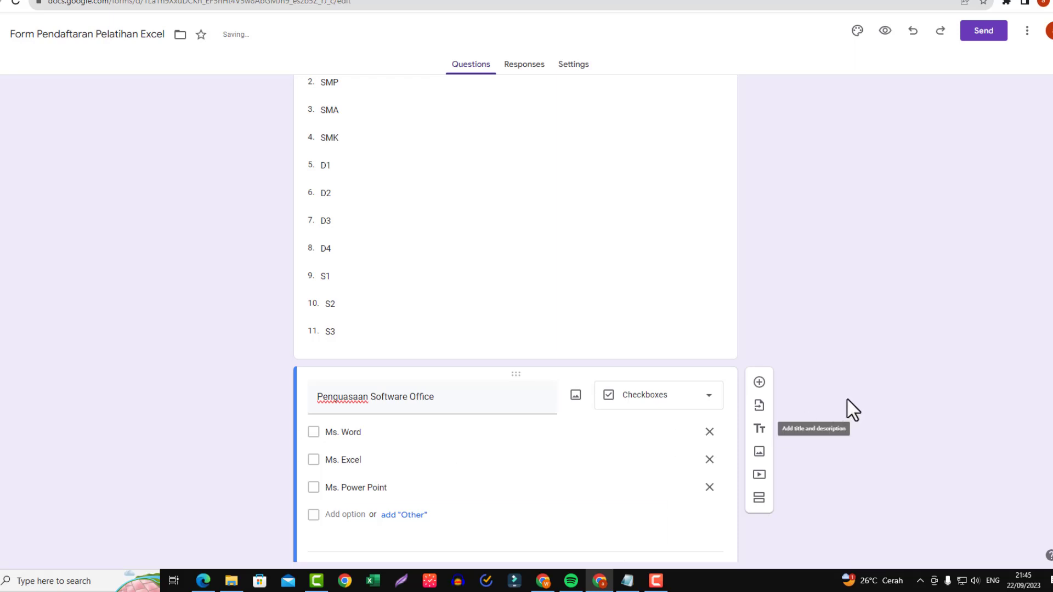
pyautogui.scroll(-2, 853, 381)
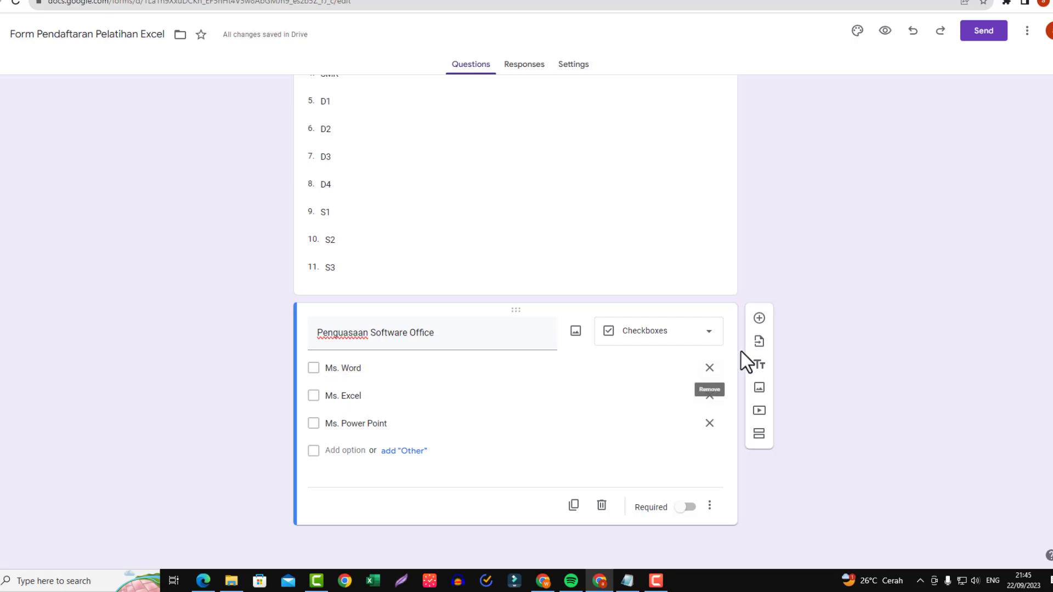
# Add a new question below the checkbox question and check the form preview in Edge
pyautogui.click(760, 318)
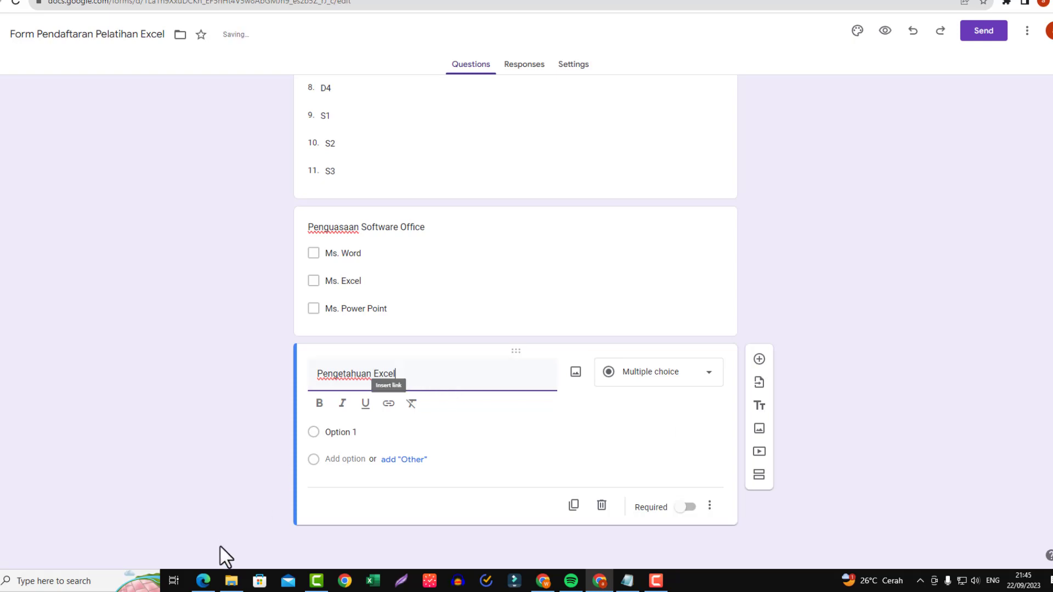
pyautogui.click(202, 580)
pyautogui.scroll(-12, 291, 451)
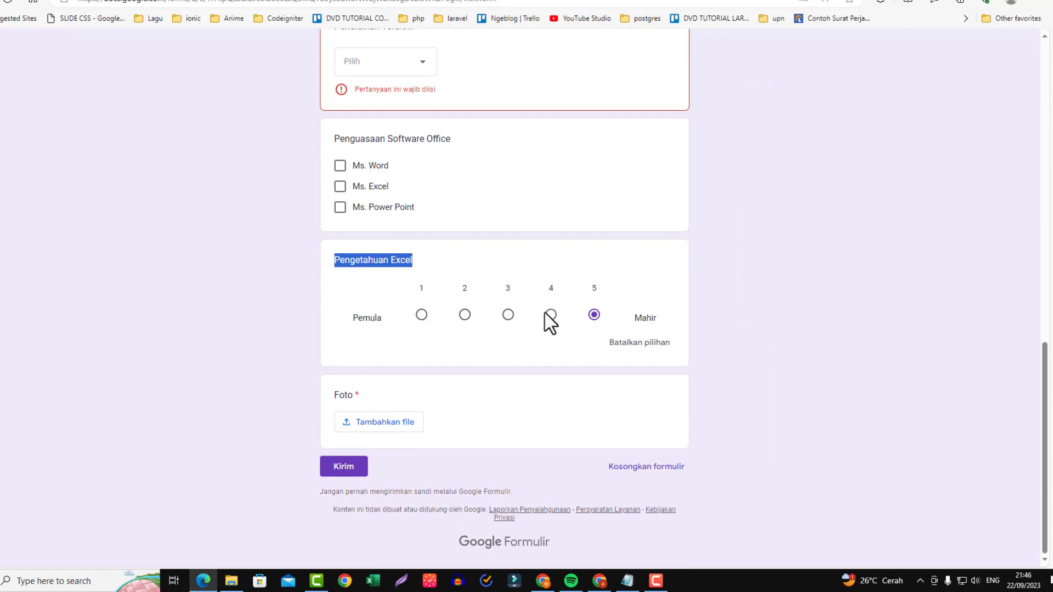
pyautogui.click(600, 581)
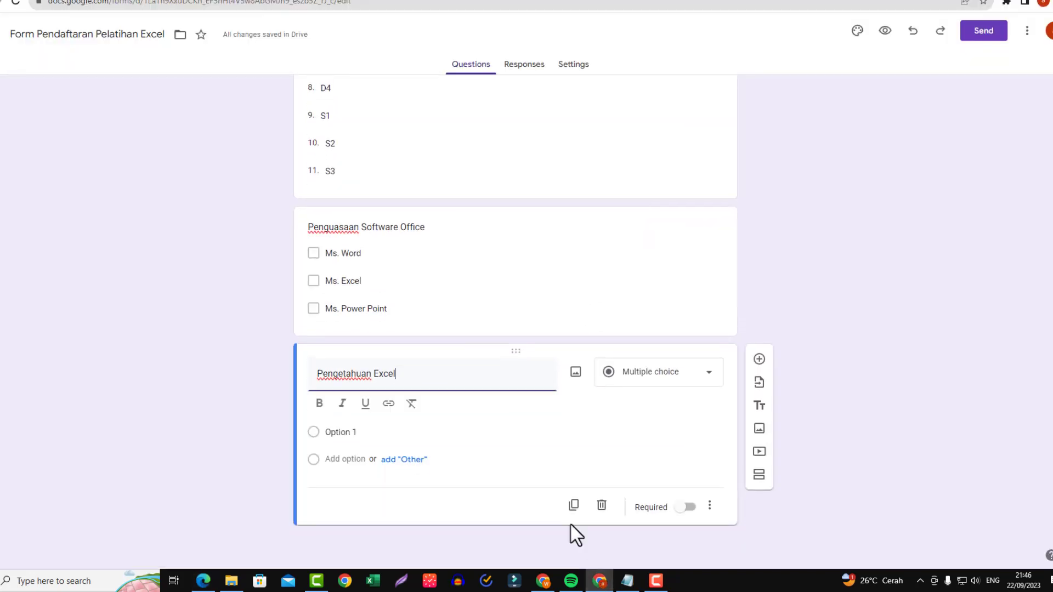
# Make the question a linear scale running from 1 to 5
pyautogui.click(661, 390)
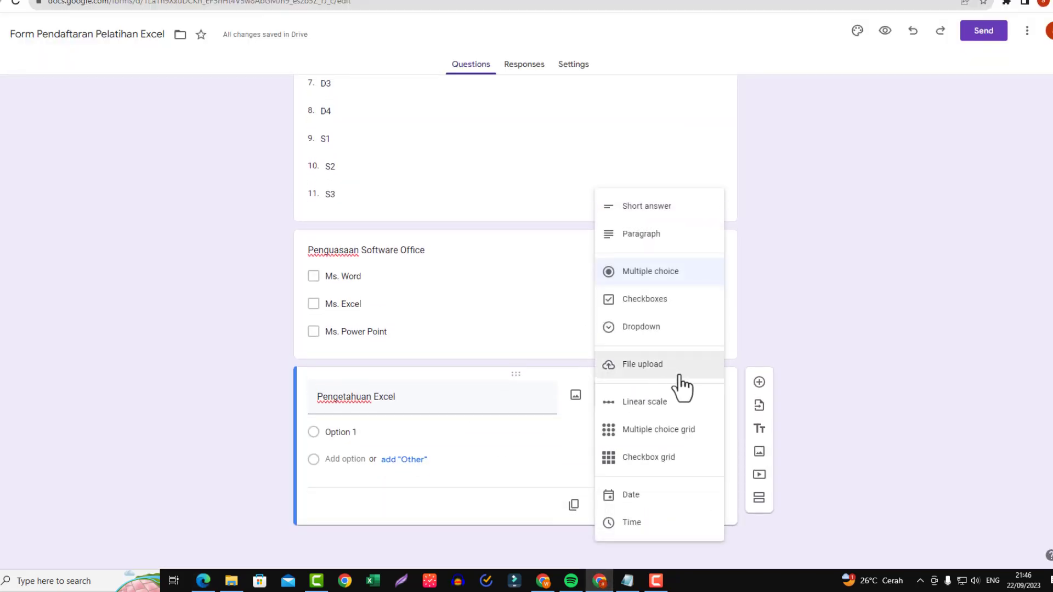
pyautogui.click(663, 405)
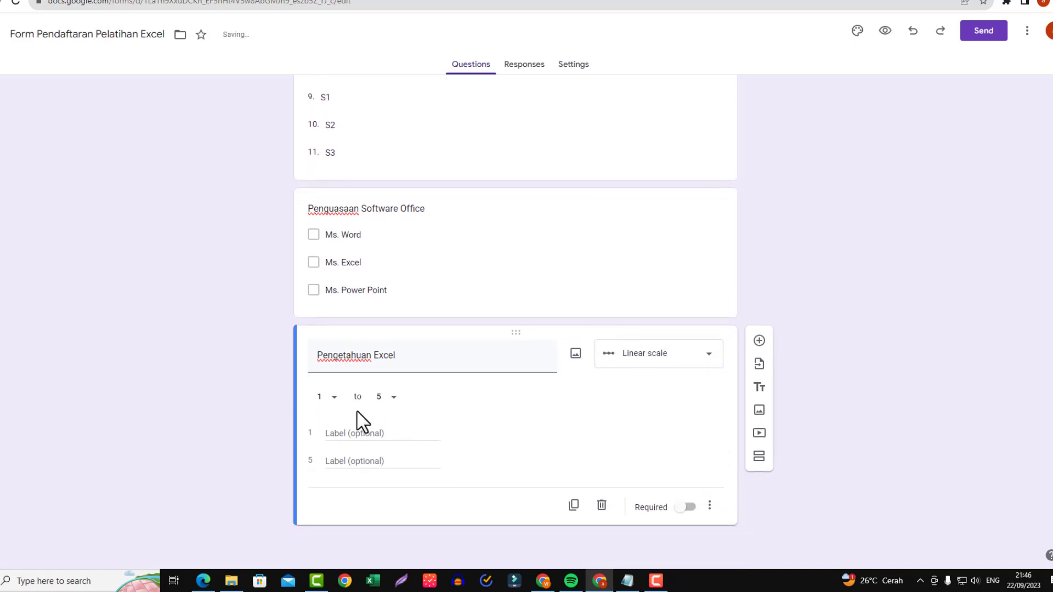
pyautogui.click(333, 401)
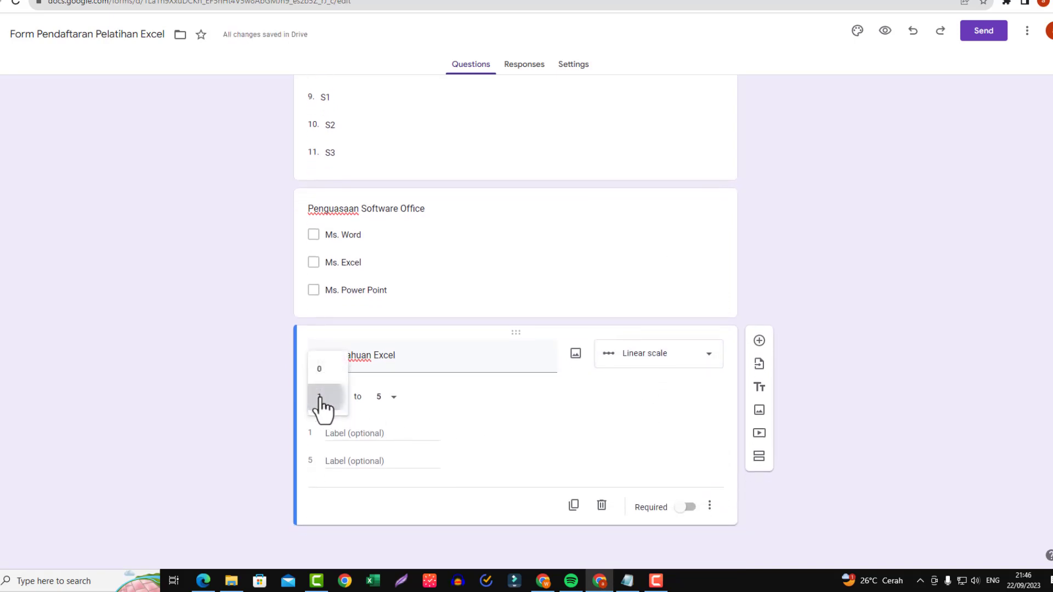
pyautogui.click(321, 405)
pyautogui.click(392, 406)
pyautogui.click(378, 385)
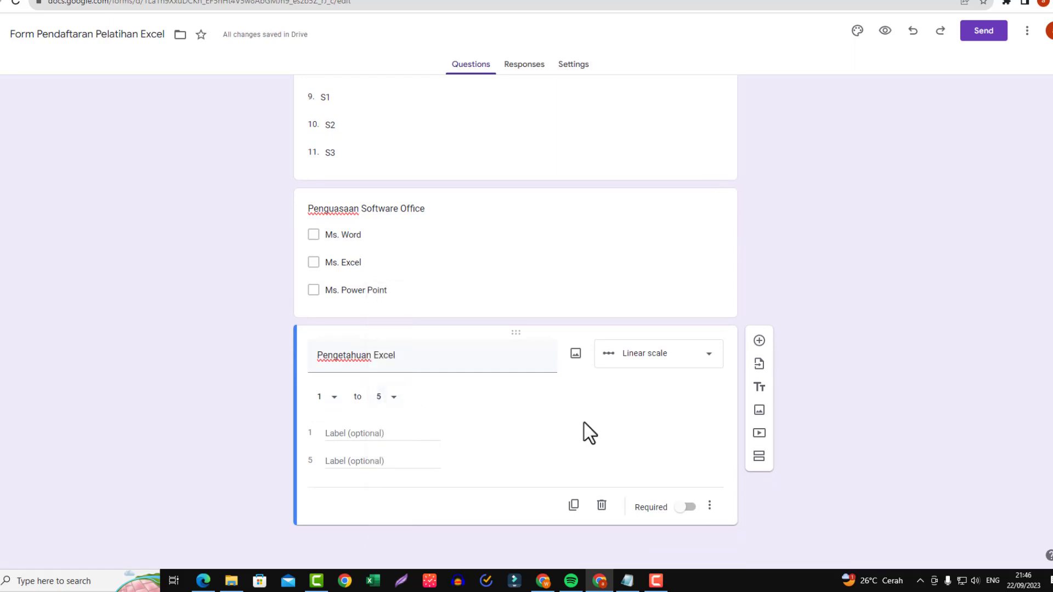
# Label the scale ends Pemula and Mahir and mark Pengetahuan Excel required
pyautogui.click(353, 435)
pyautogui.write('Pemula')
pyautogui.click(345, 461)
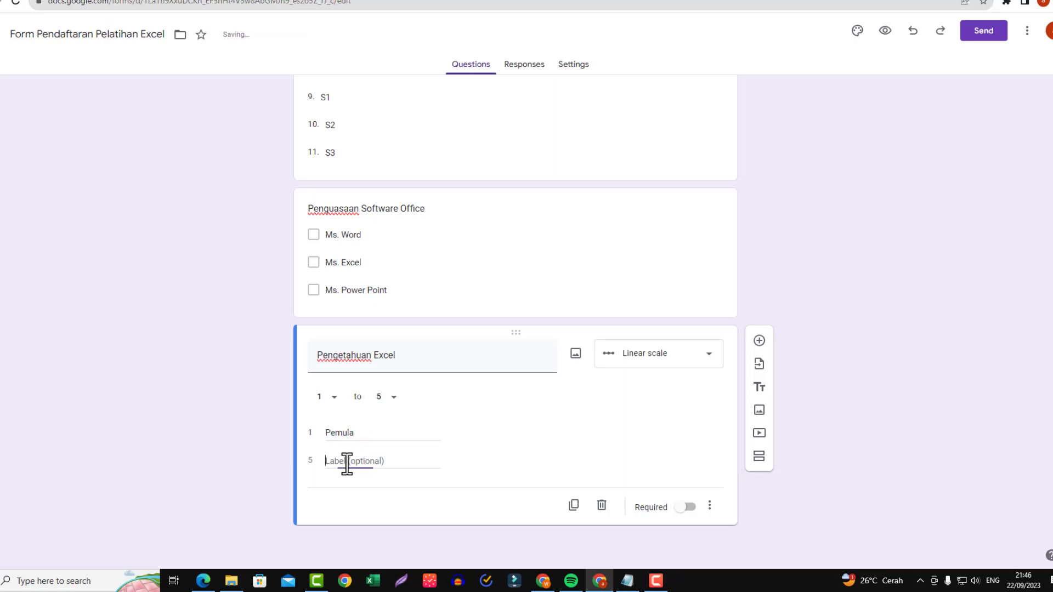
pyautogui.write('Mahir')
pyautogui.click(688, 508)
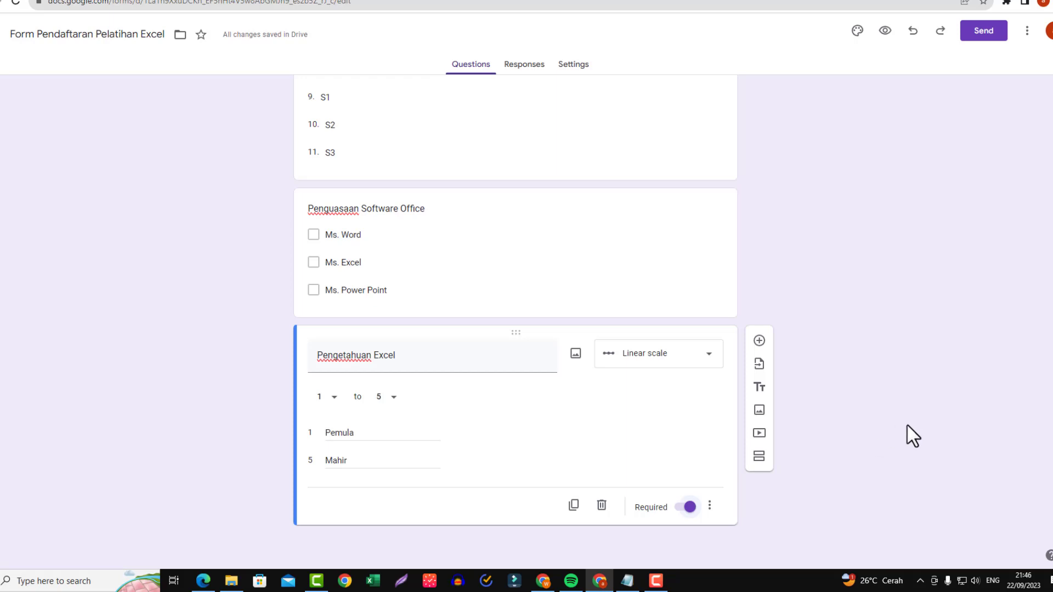
# Add a 'Foto' question of type File upload and accept the Drive upload notice
pyautogui.click(759, 341)
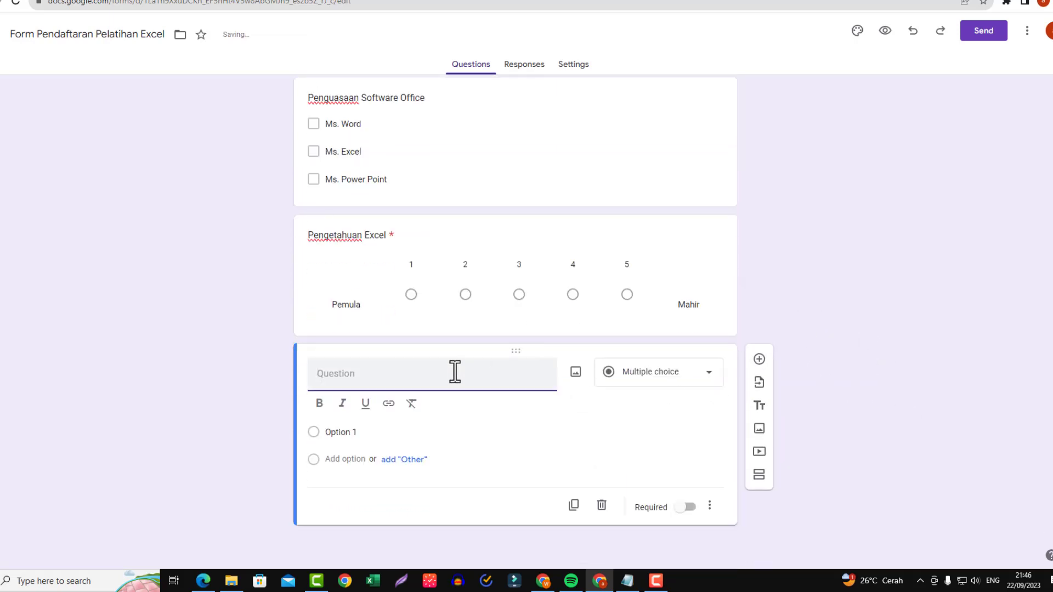
pyautogui.write('Foto')
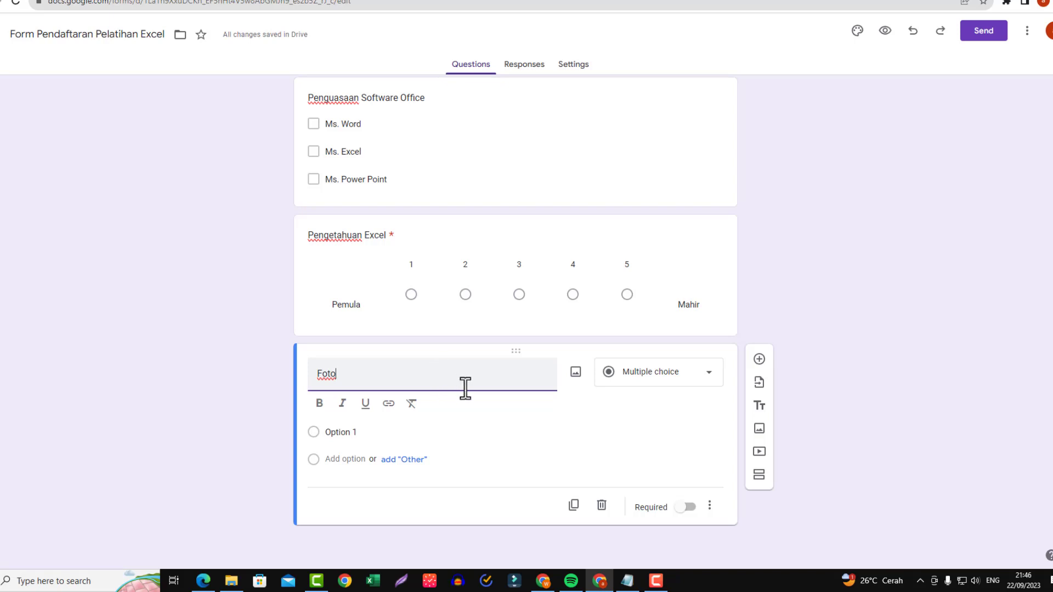
pyautogui.click(707, 372)
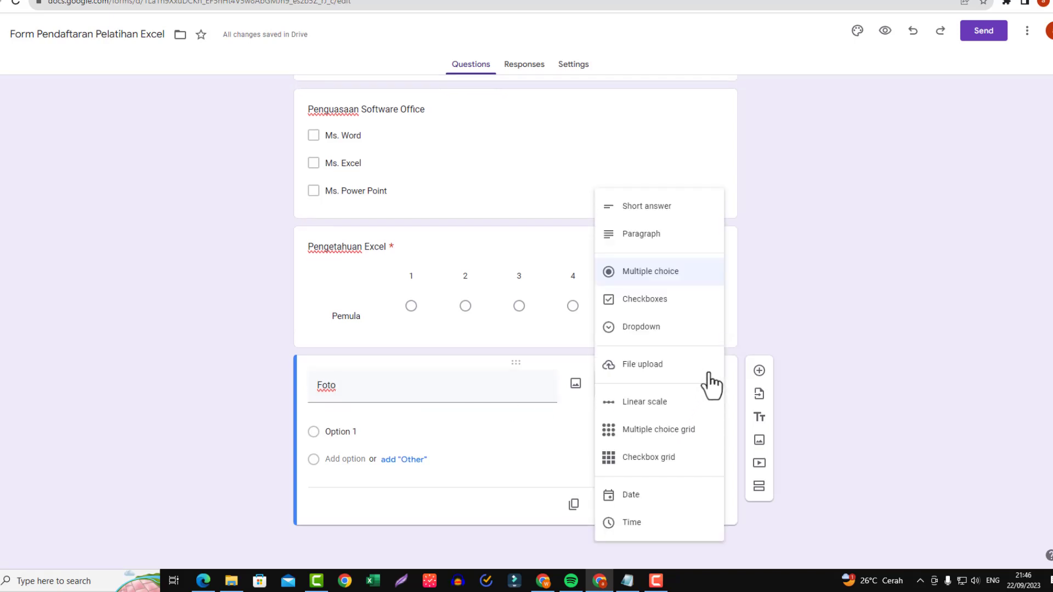
pyautogui.click(647, 366)
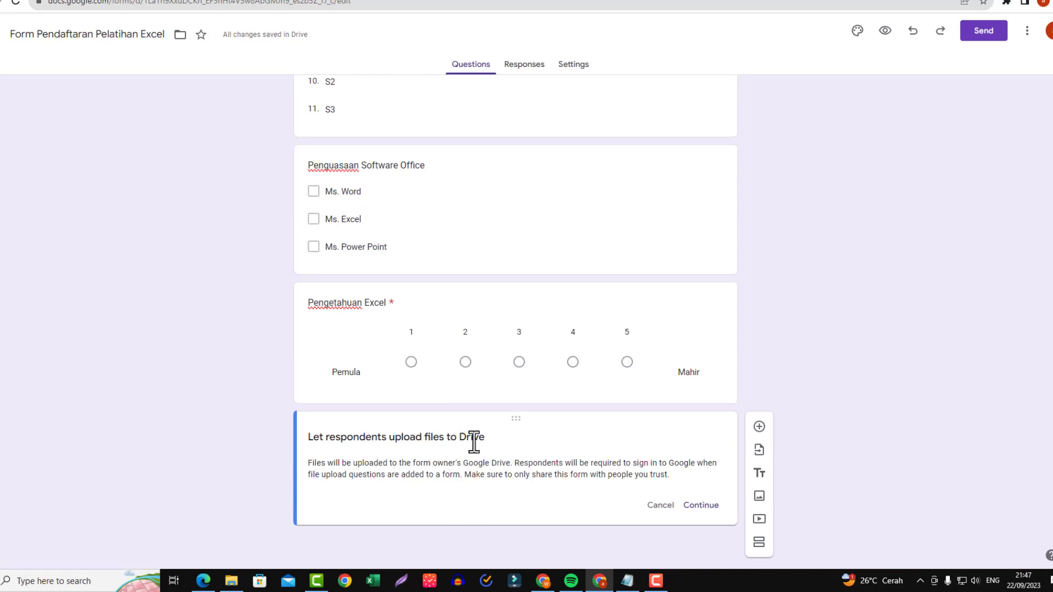
pyautogui.click(711, 505)
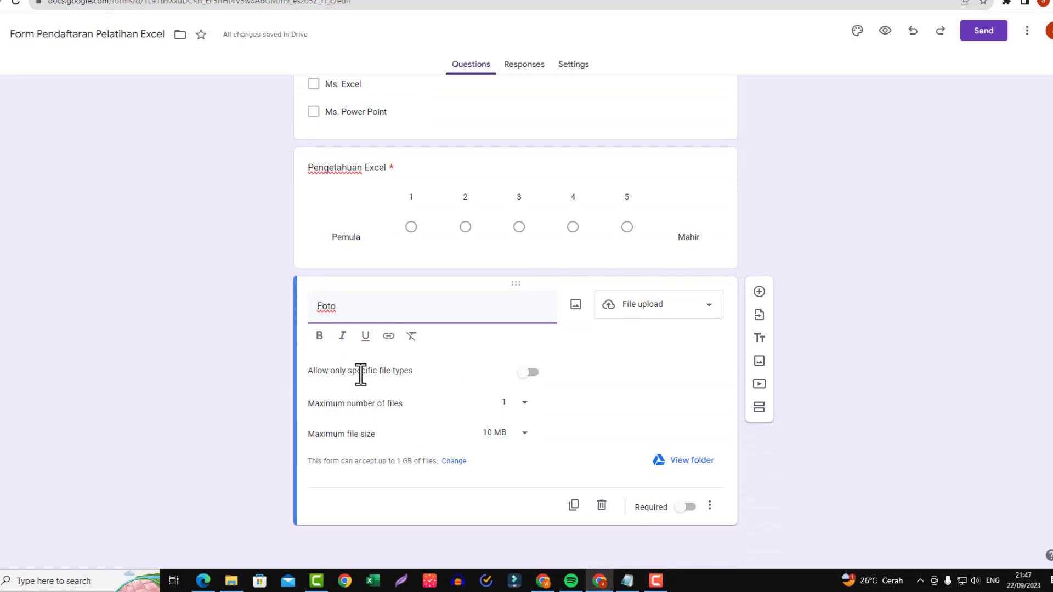
# Allow only image files, one file at most 1 MB, and make Foto required
pyautogui.click(529, 373)
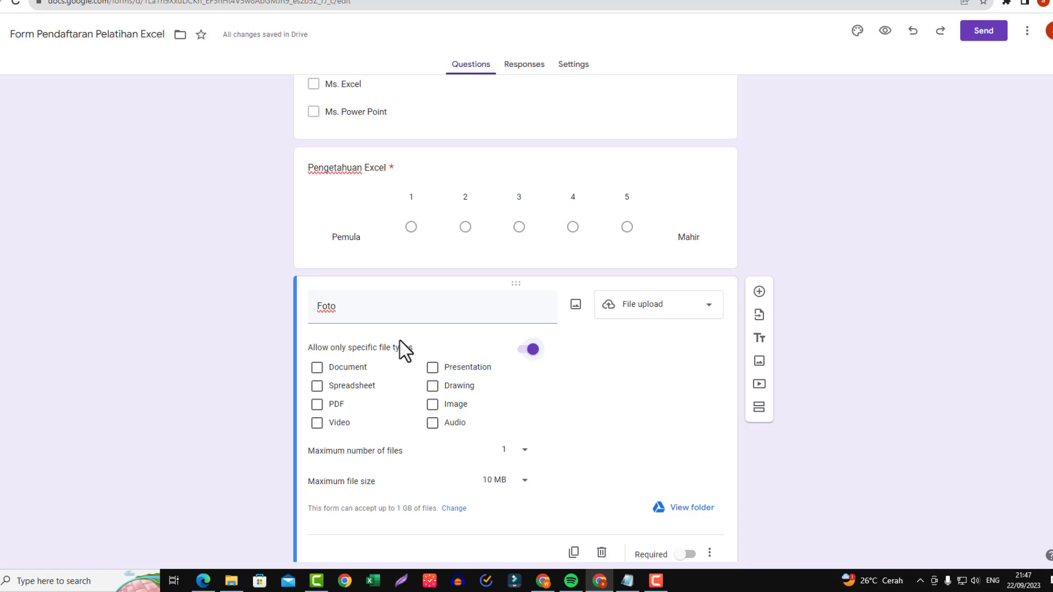
pyautogui.click(433, 405)
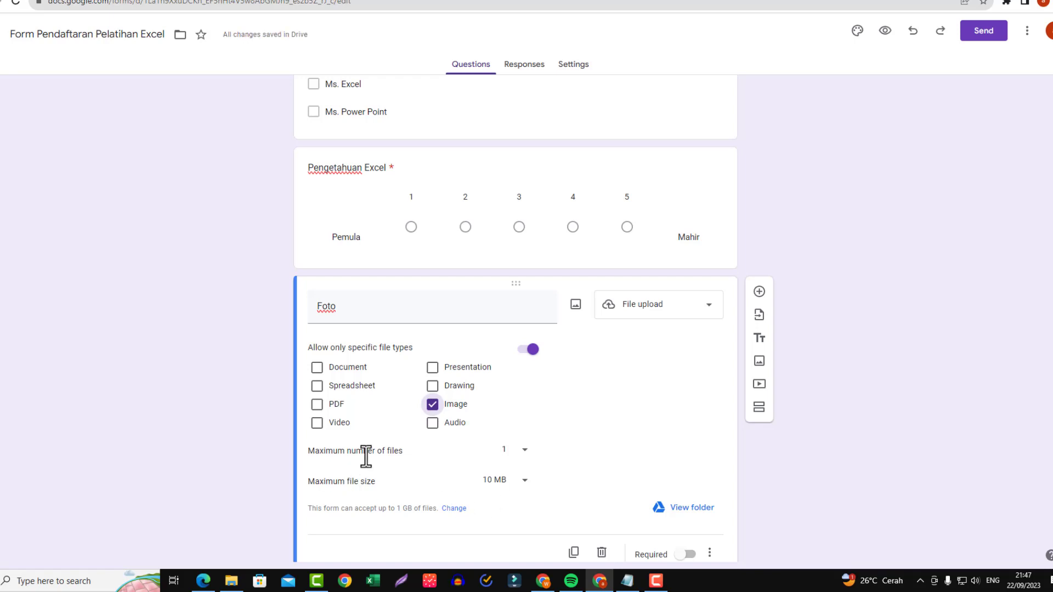
pyautogui.click(509, 457)
pyautogui.click(509, 468)
pyautogui.scroll(-1, 592, 460)
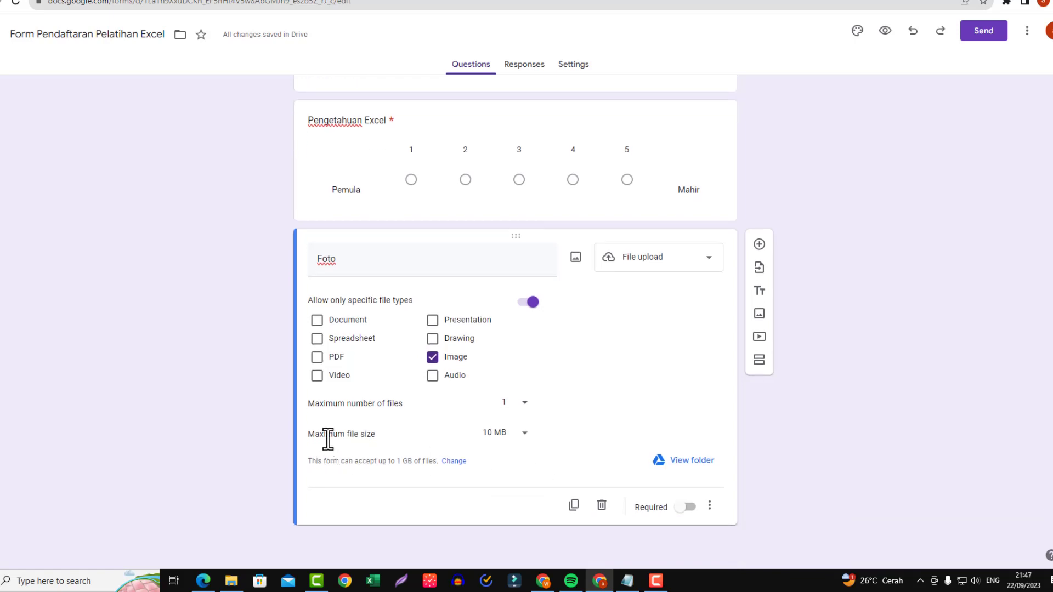
pyautogui.click(524, 434)
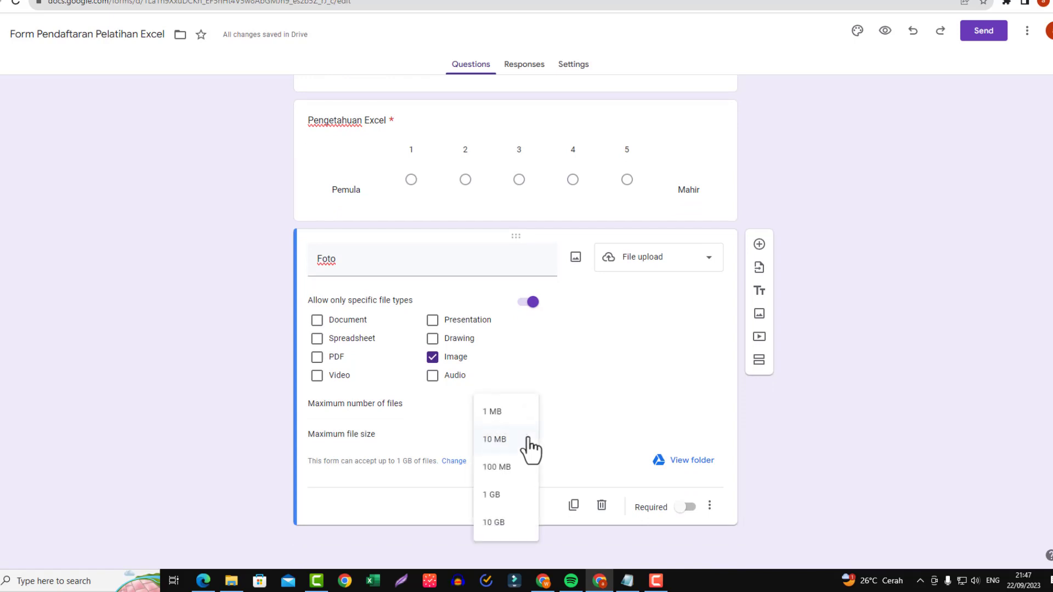
pyautogui.click(517, 414)
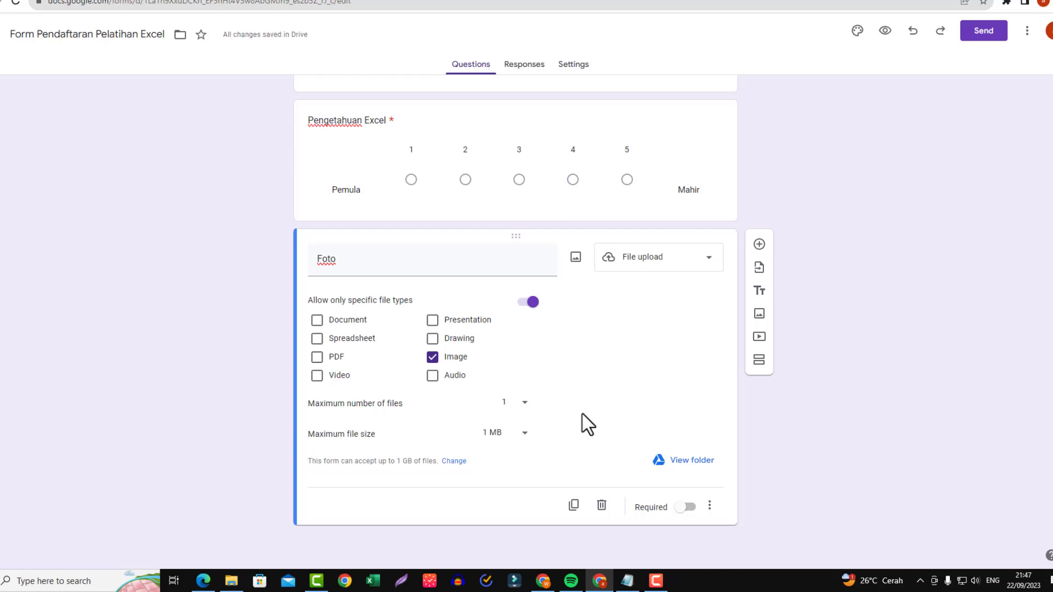
pyautogui.click(686, 507)
pyautogui.scroll(5, 585, 488)
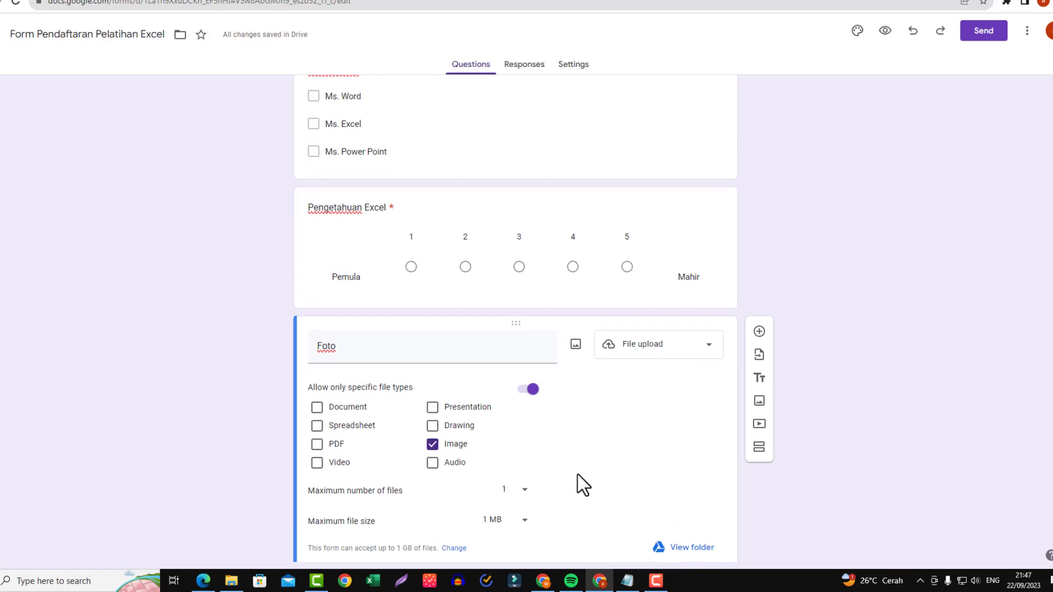
pyautogui.scroll(5, 579, 485)
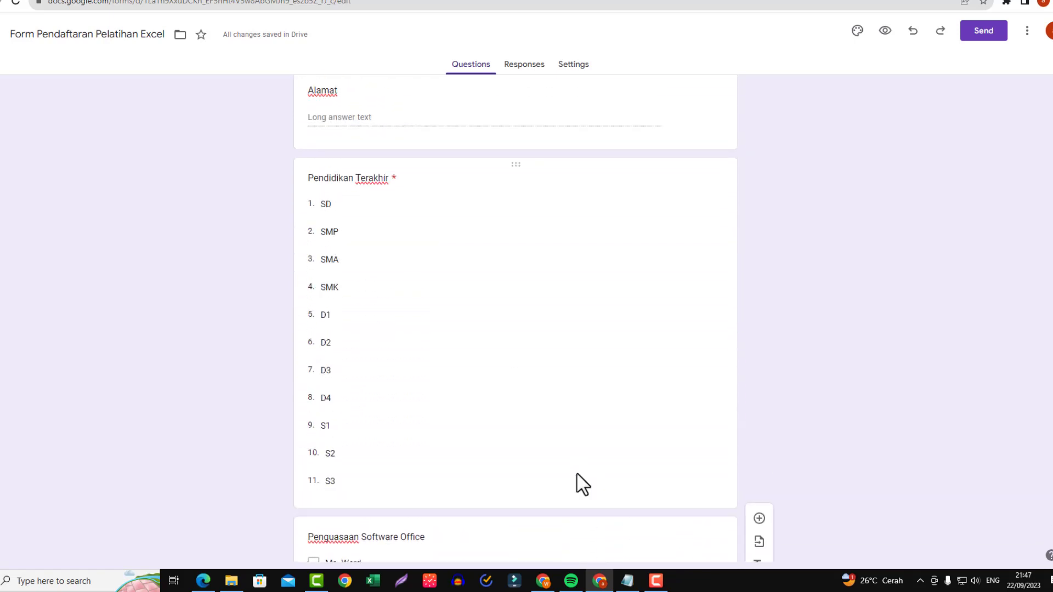
pyautogui.scroll(8, 581, 482)
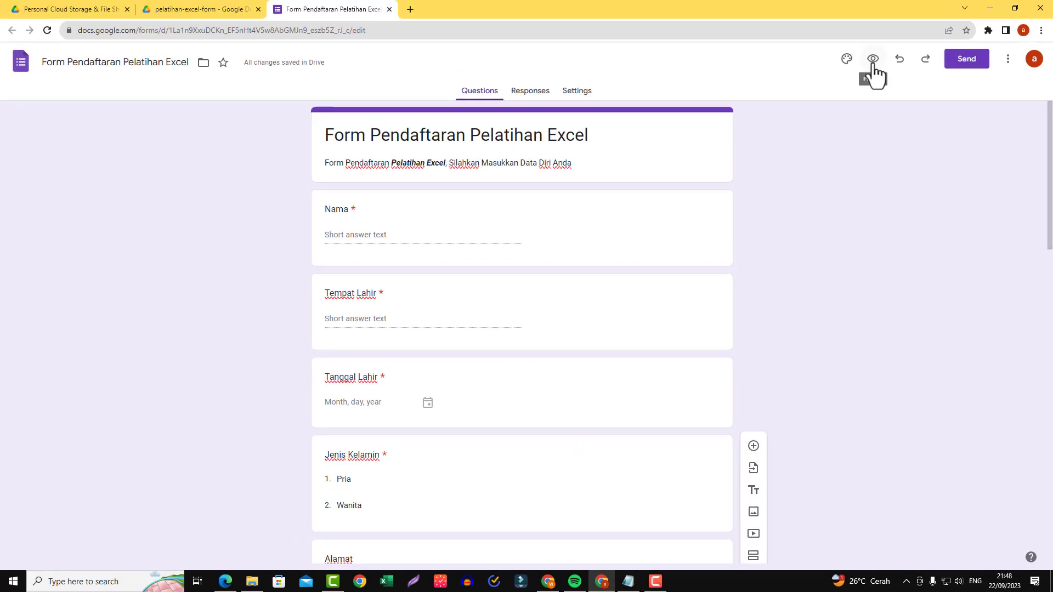
pyautogui.click(872, 61)
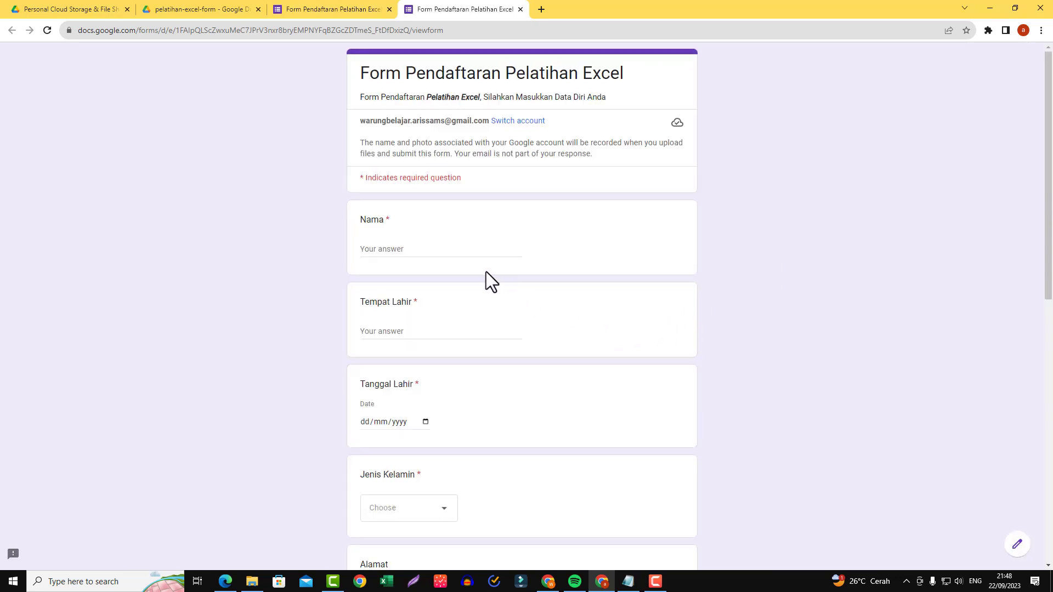
pyautogui.scroll(-3, 473, 302)
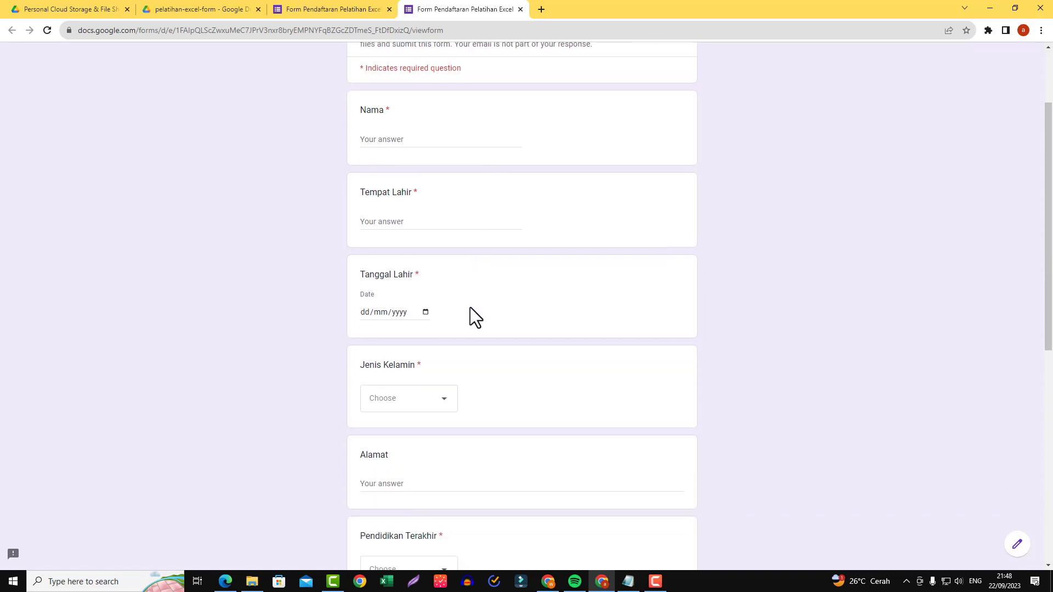
pyautogui.scroll(-6, 469, 307)
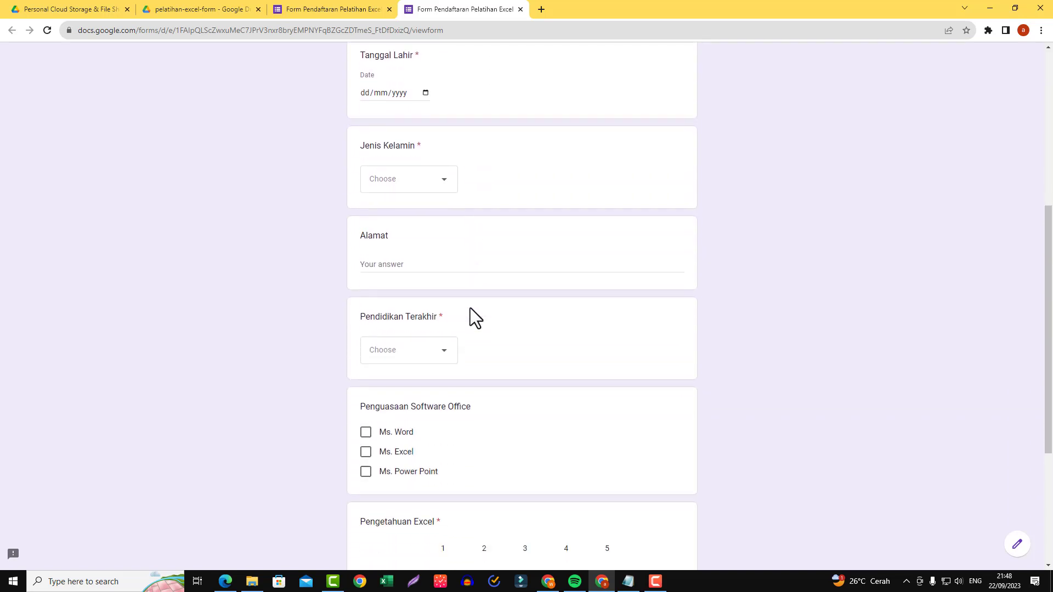
pyautogui.scroll(-1, 470, 308)
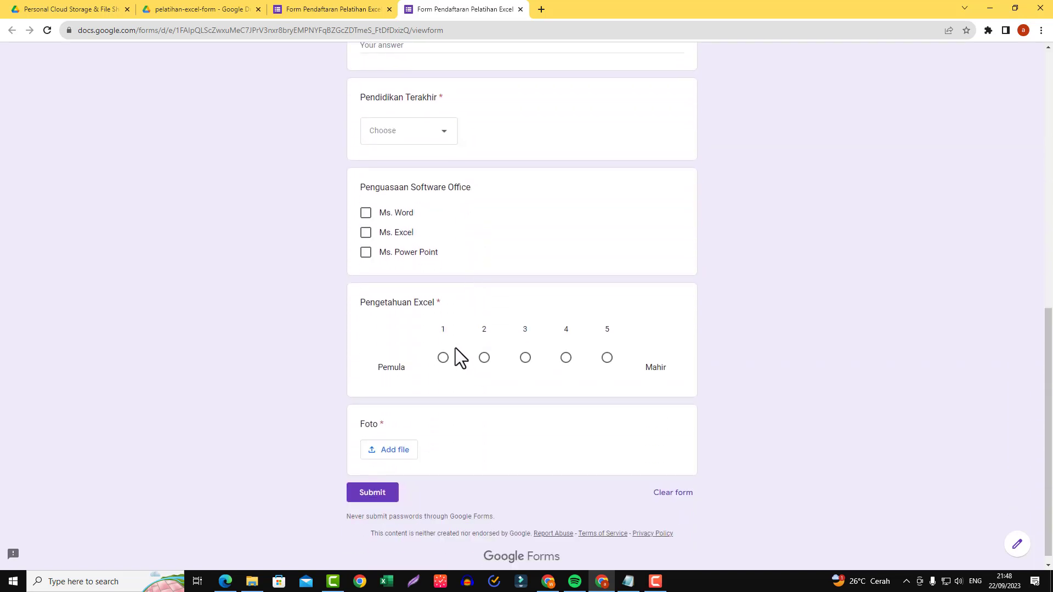
pyautogui.click(520, 9)
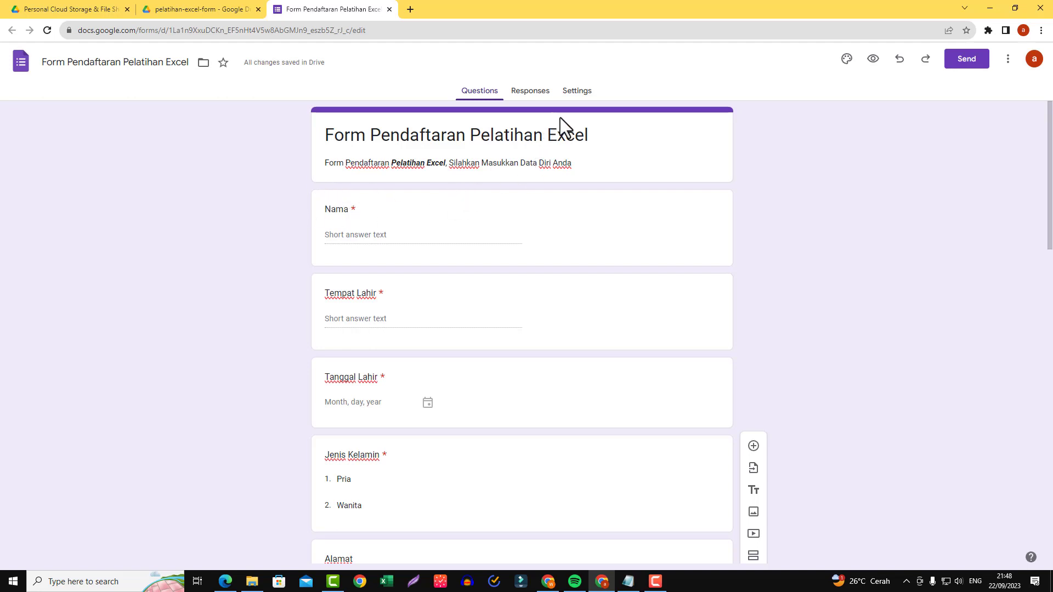
# In the form settings, set Collect email addresses to Verified so respondents must sign in
pyautogui.click(576, 91)
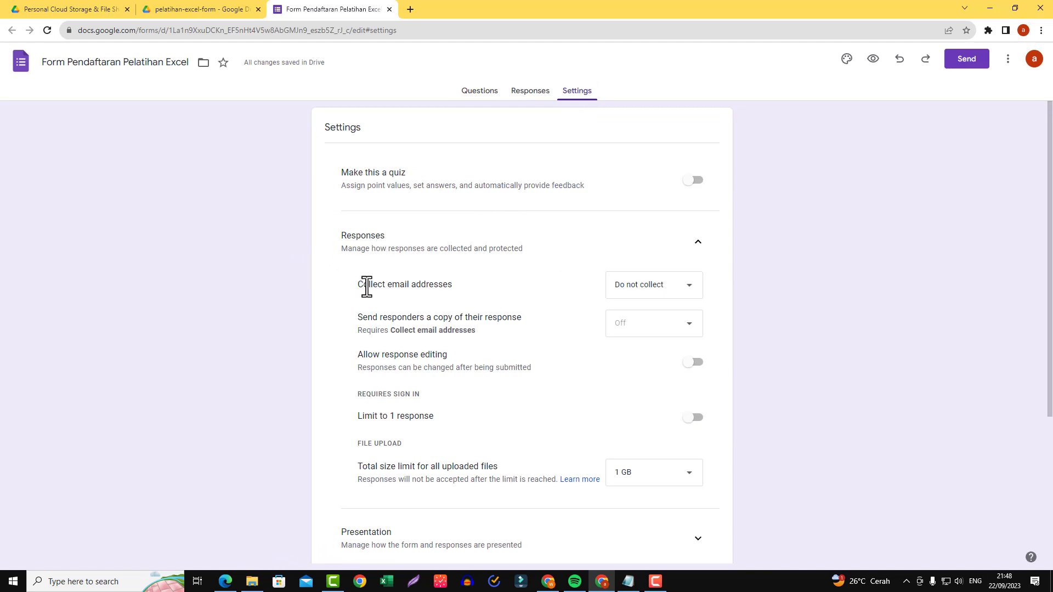
pyautogui.moveTo(357, 286); pyautogui.dragTo(463, 286)
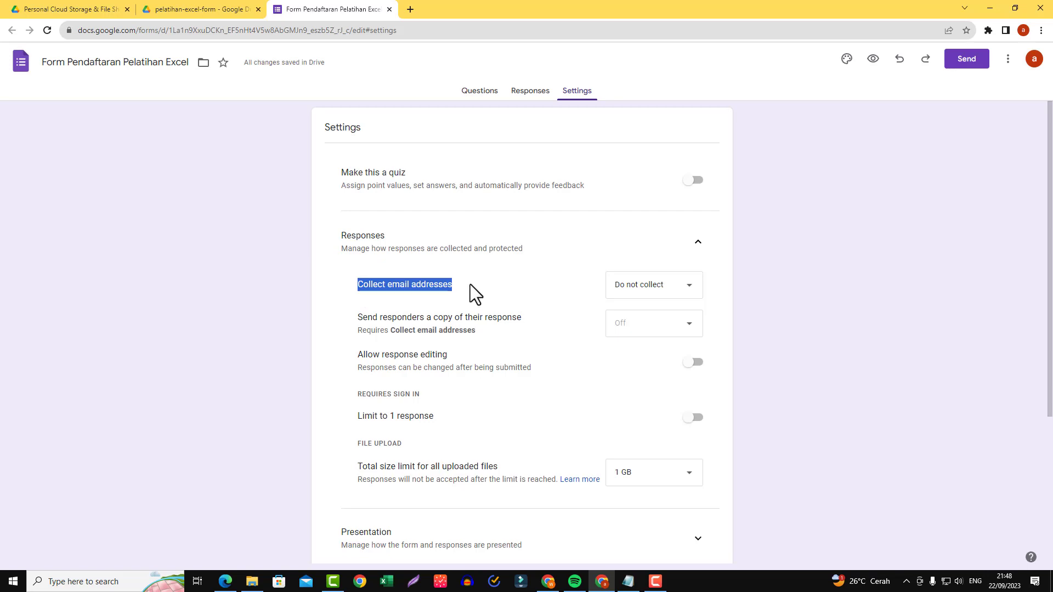
pyautogui.click(625, 287)
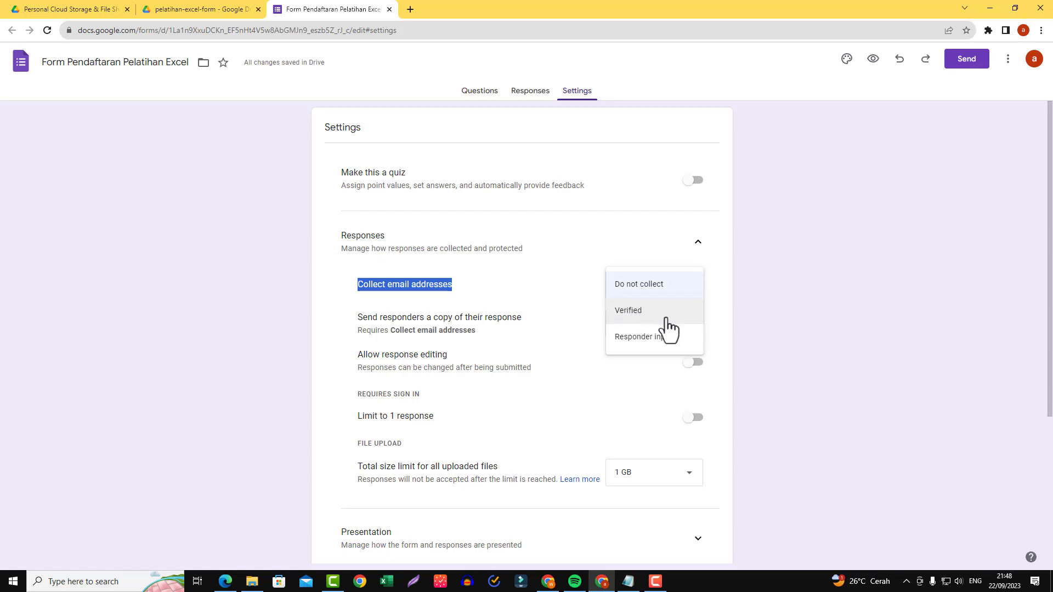
pyautogui.click(649, 328)
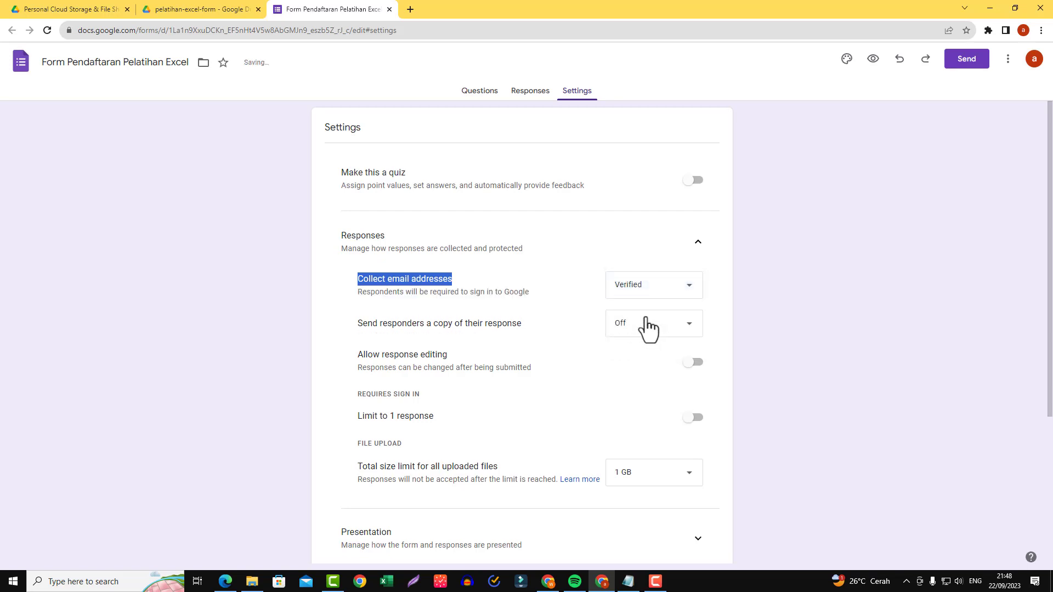
pyautogui.click(367, 294)
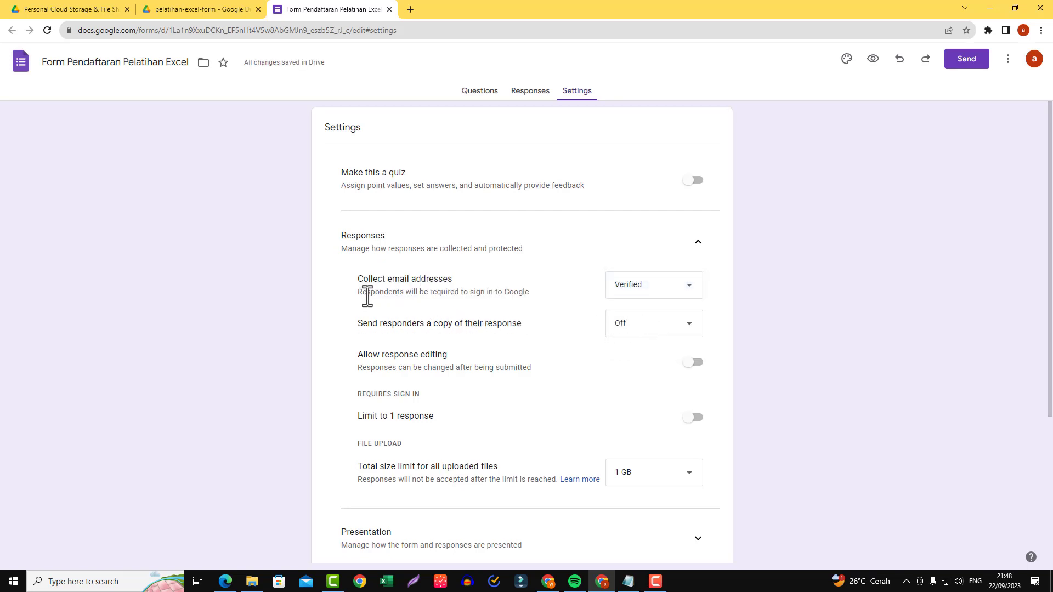
pyautogui.moveTo(357, 292); pyautogui.dragTo(531, 292)
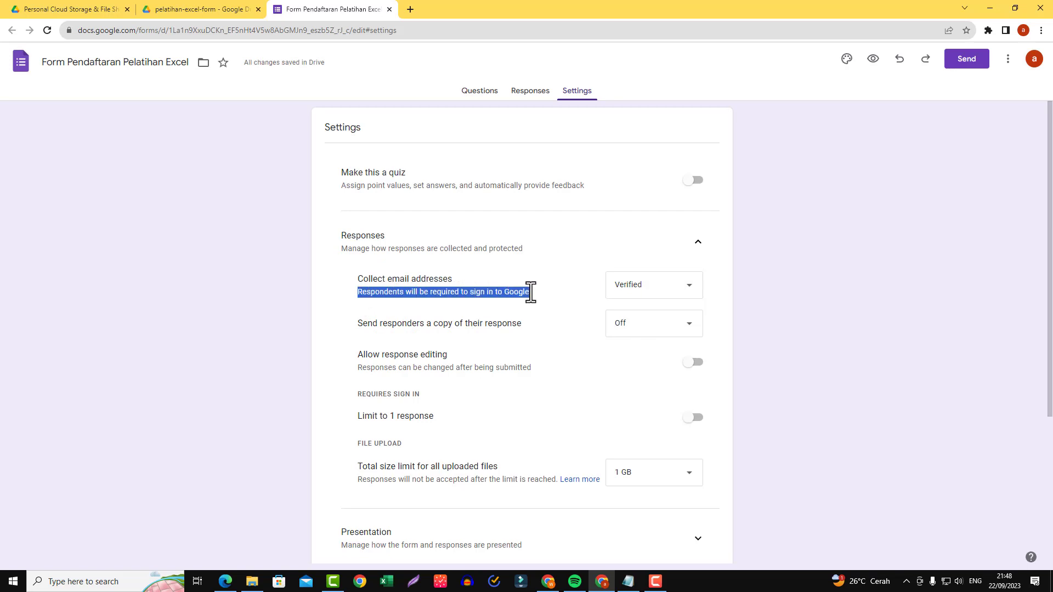
pyautogui.click(636, 287)
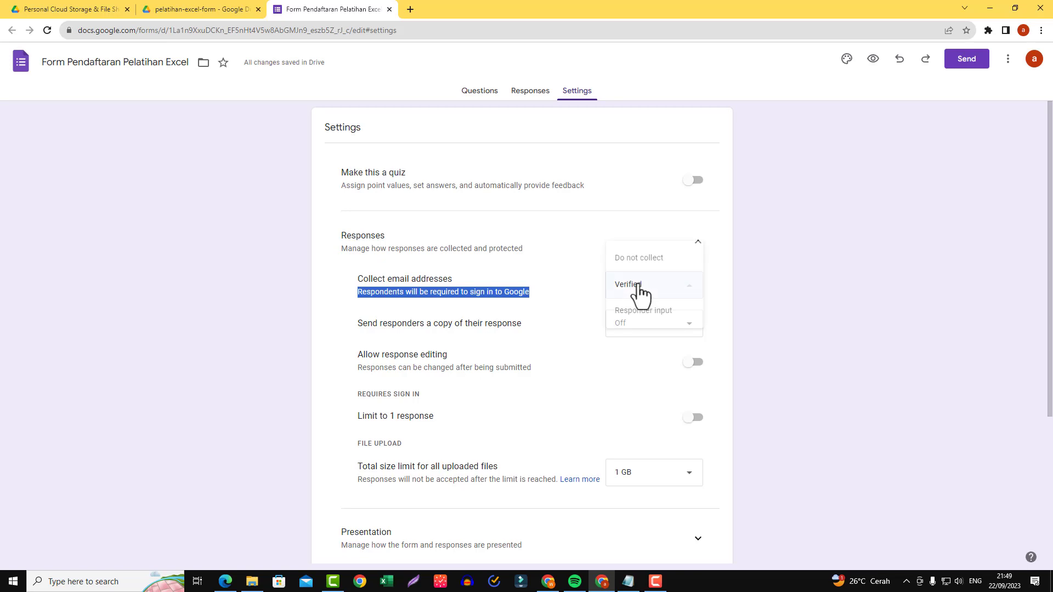
pyautogui.click(680, 291)
pyautogui.scroll(-2, 529, 331)
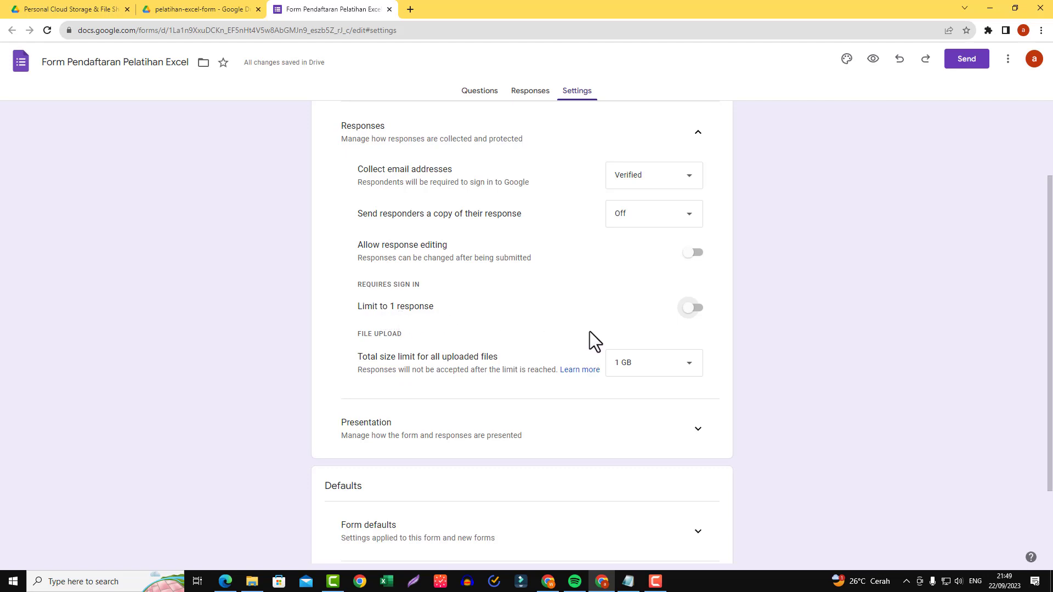
pyautogui.click(692, 310)
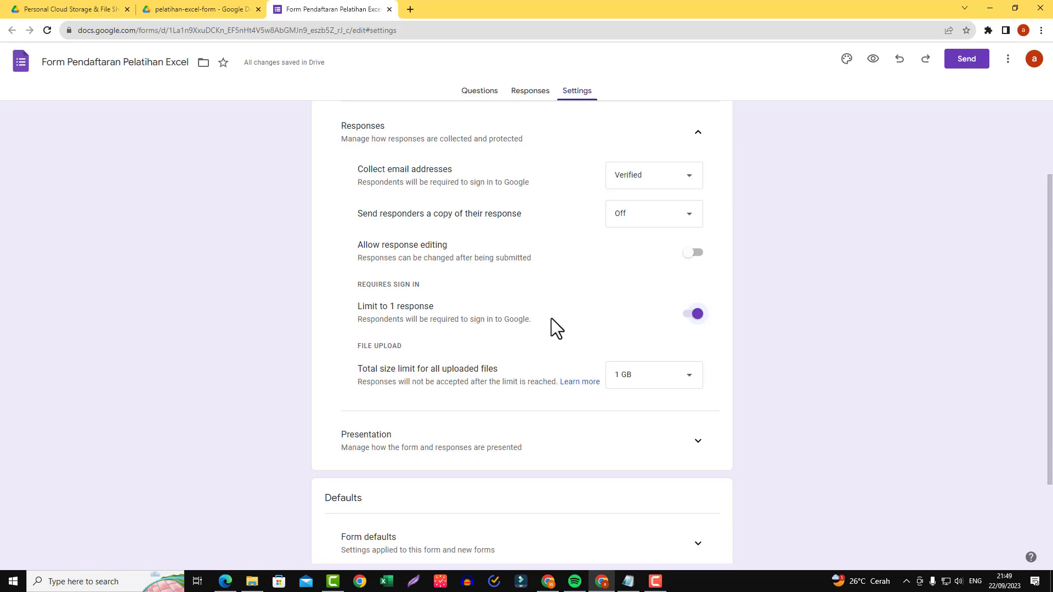
pyautogui.click(694, 318)
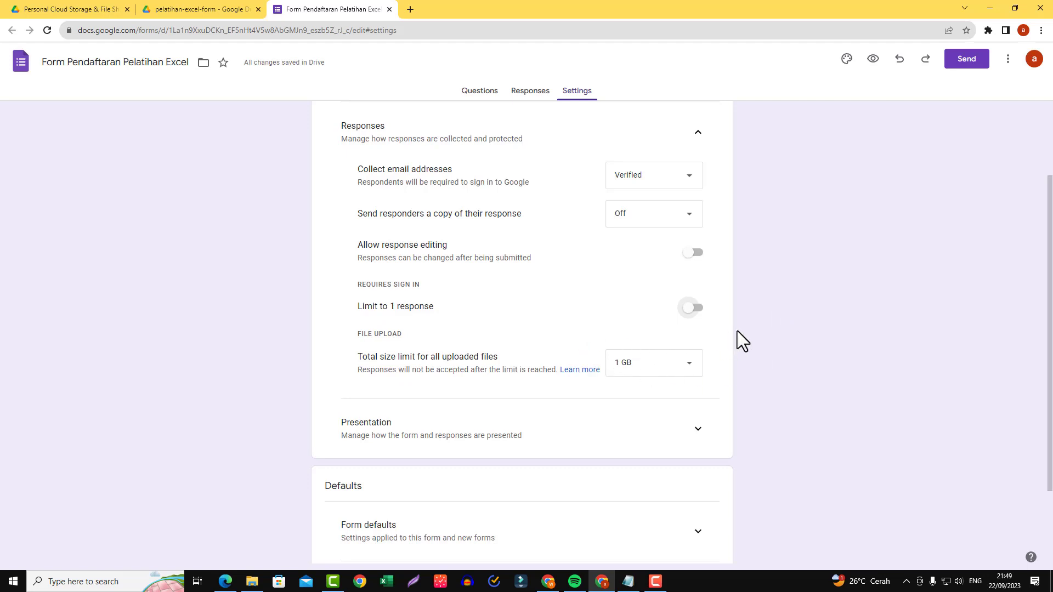
pyautogui.scroll(-2, 762, 337)
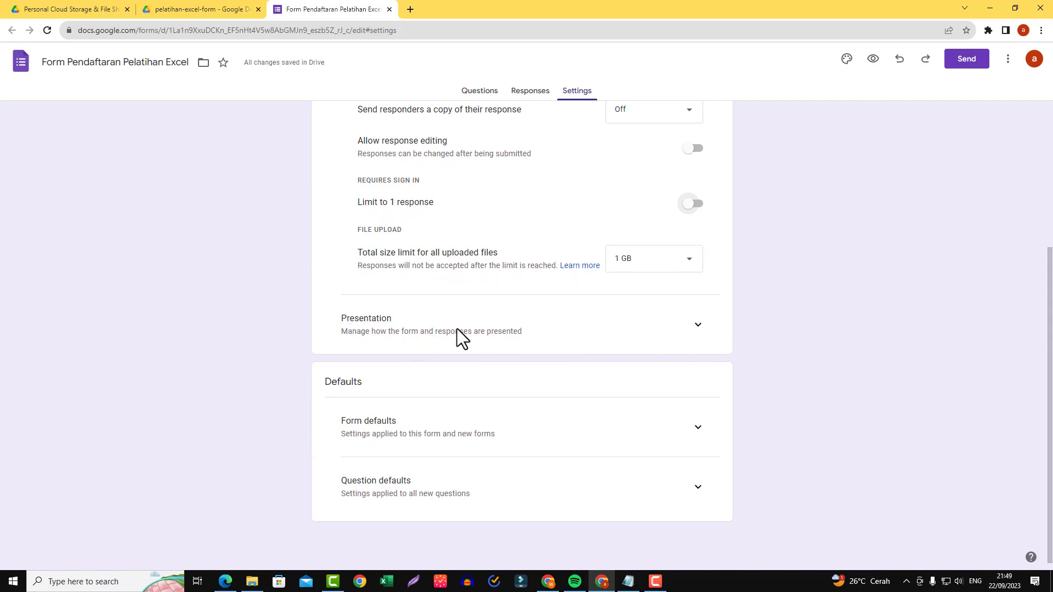
# Expand the Presentation settings to reach the confirmation message option
pyautogui.click(698, 326)
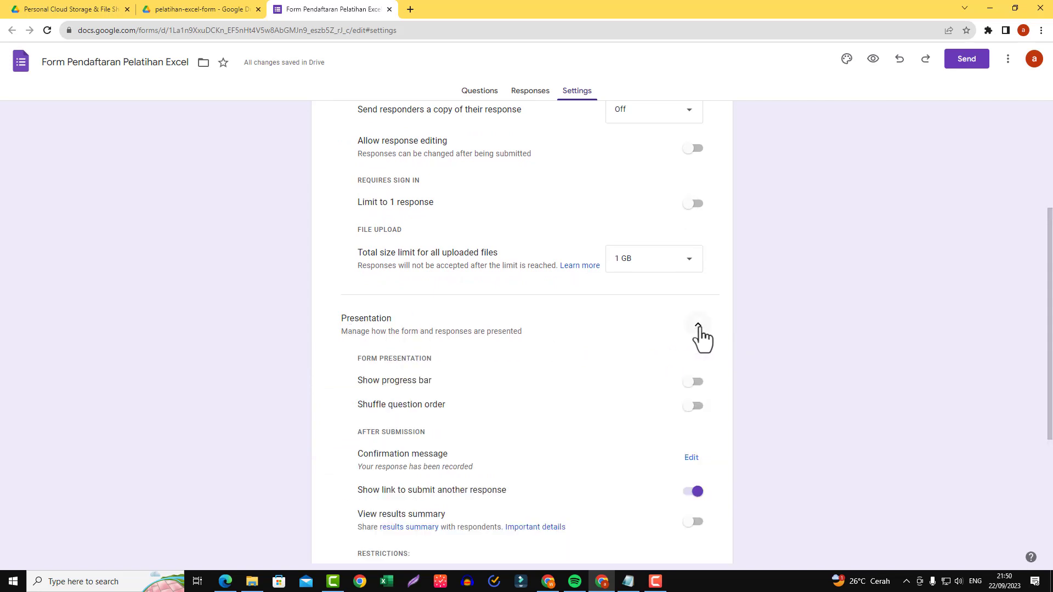
pyautogui.scroll(-1, 658, 351)
pyautogui.scroll(-1, 614, 362)
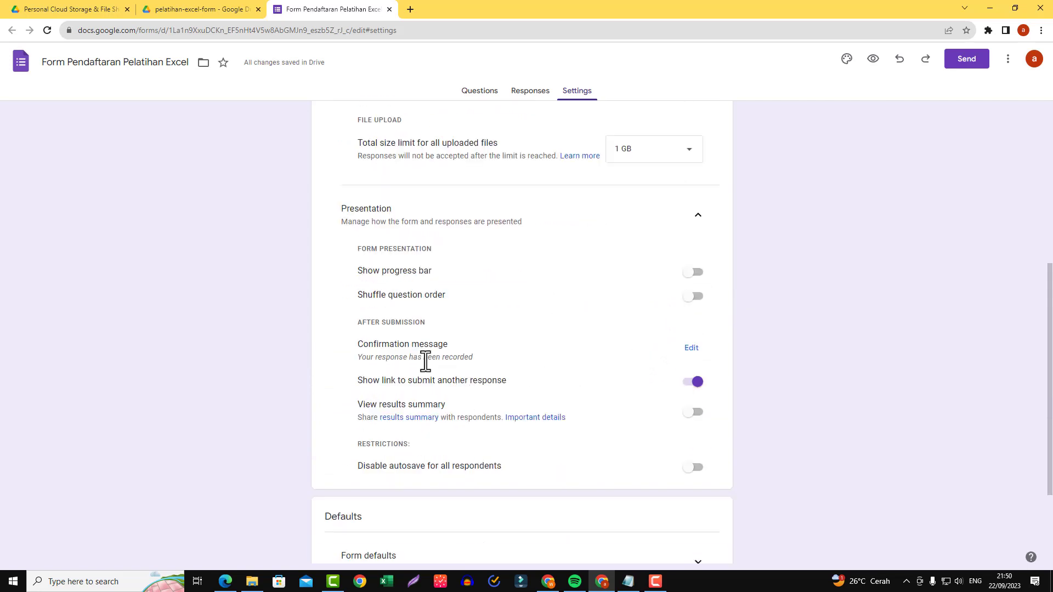
pyautogui.moveTo(358, 345); pyautogui.dragTo(463, 346)
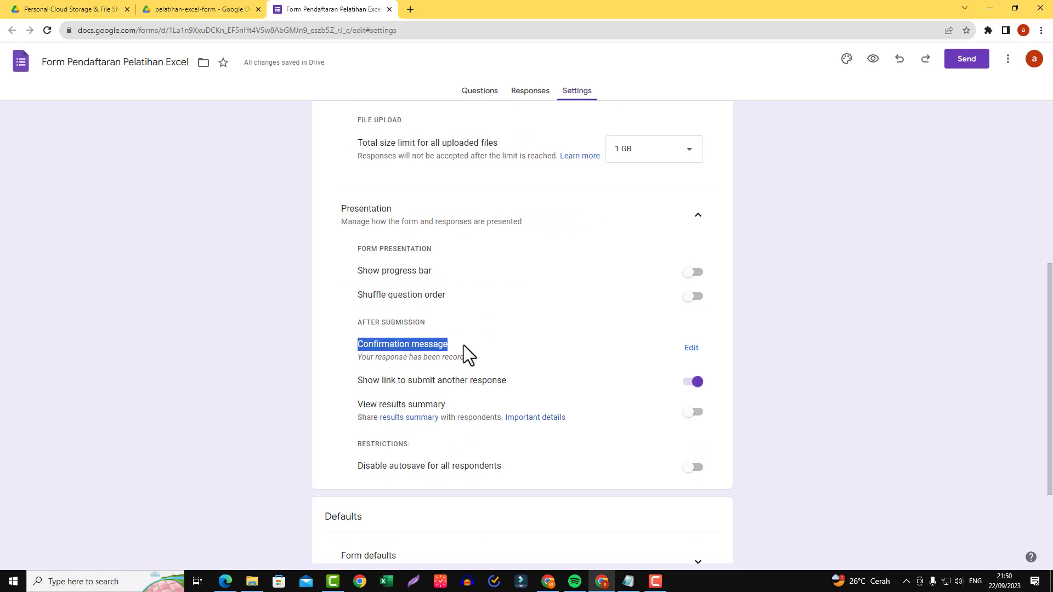
pyautogui.click(757, 328)
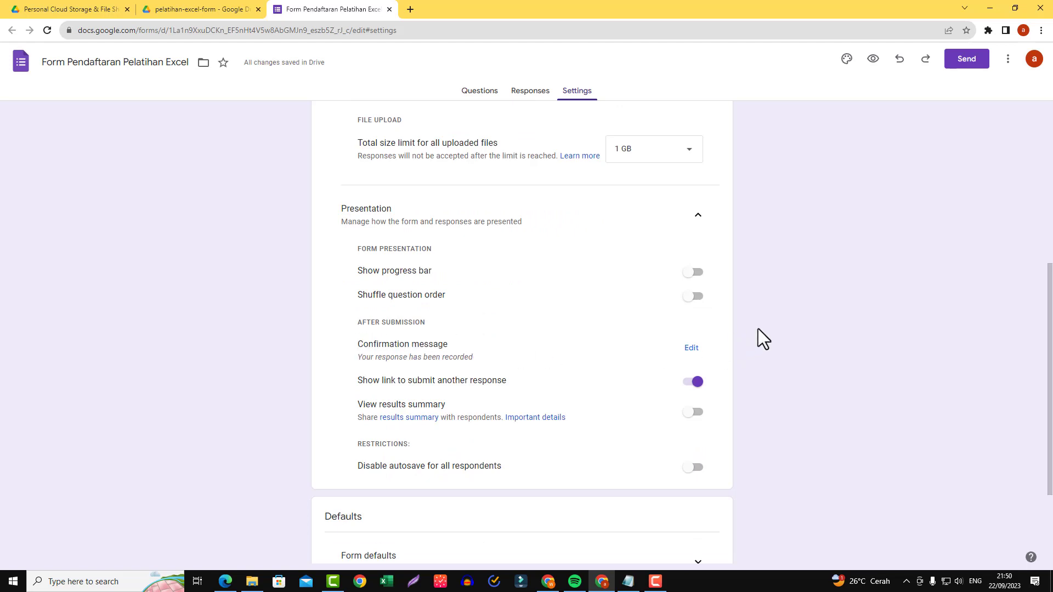
# Change the confirmation message to 'Terima Kasih sudah mendaftar, Admin Segera Memproses Data Anda..' and save
pyautogui.click(689, 350)
pyautogui.click(458, 353)
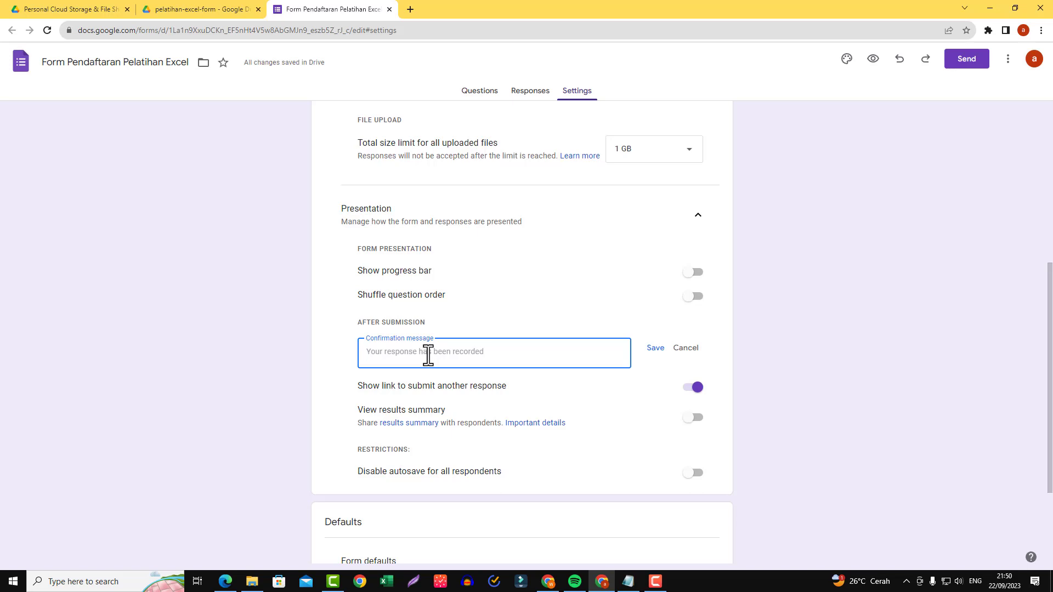
pyautogui.write('Terima Kasih sudah mendaftar')
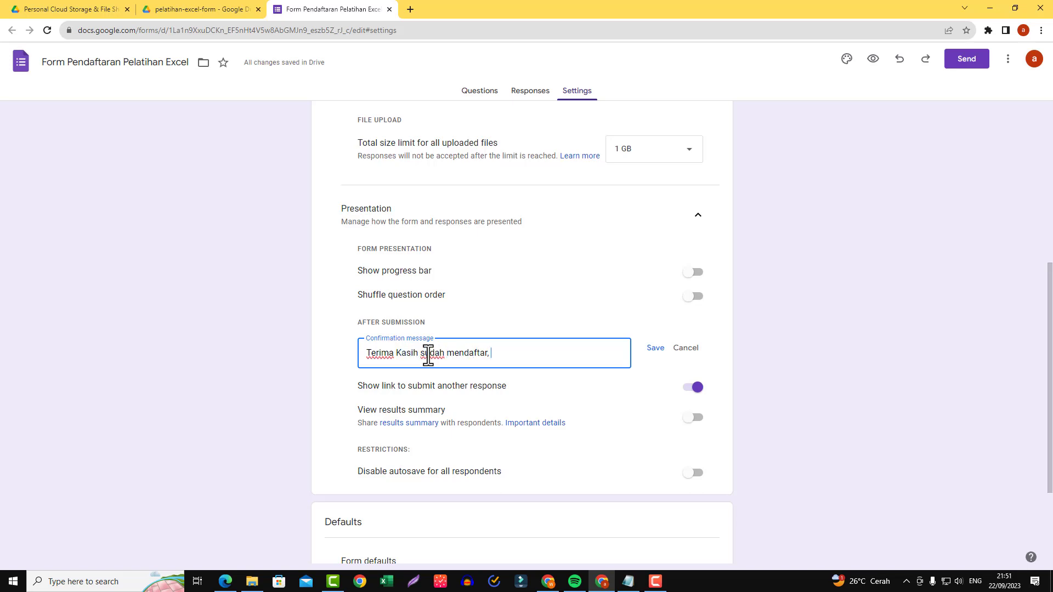
pyautogui.write(', Admin Segera Memproses Da')
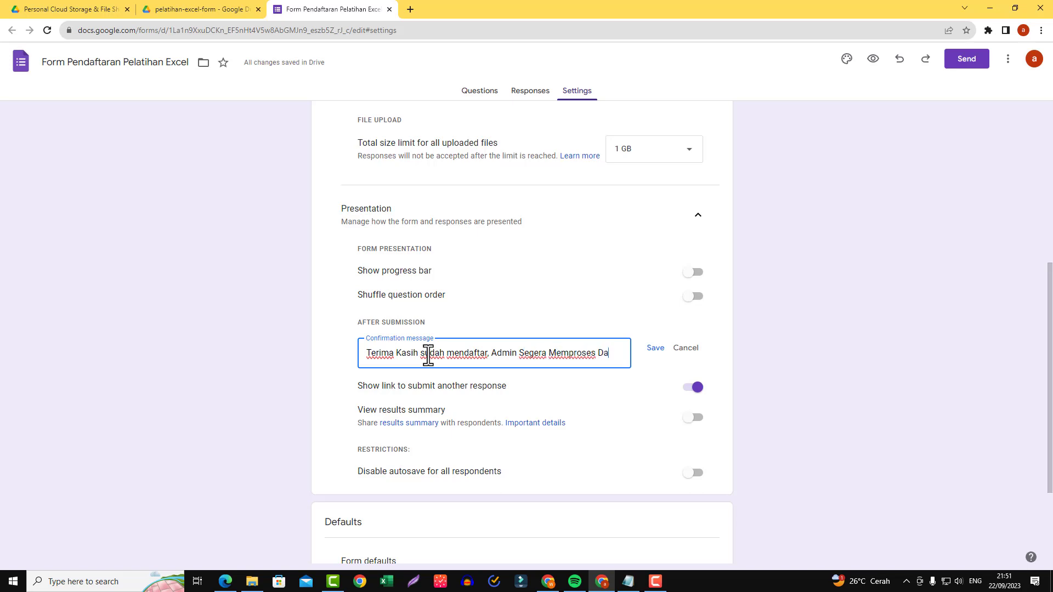
pyautogui.write('ta Anda..')
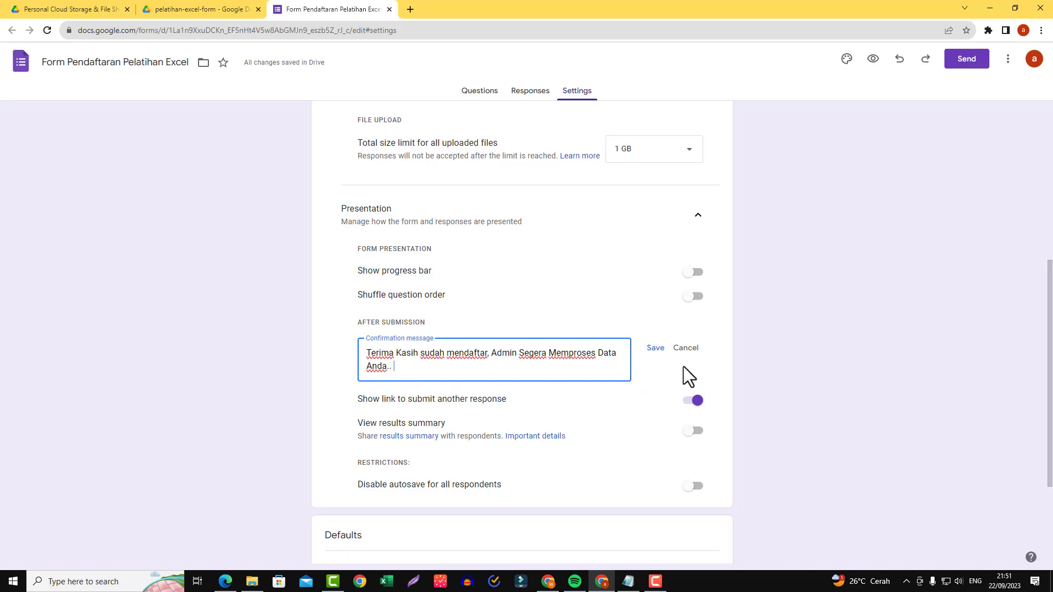
pyautogui.click(655, 349)
pyautogui.scroll(-2, 804, 377)
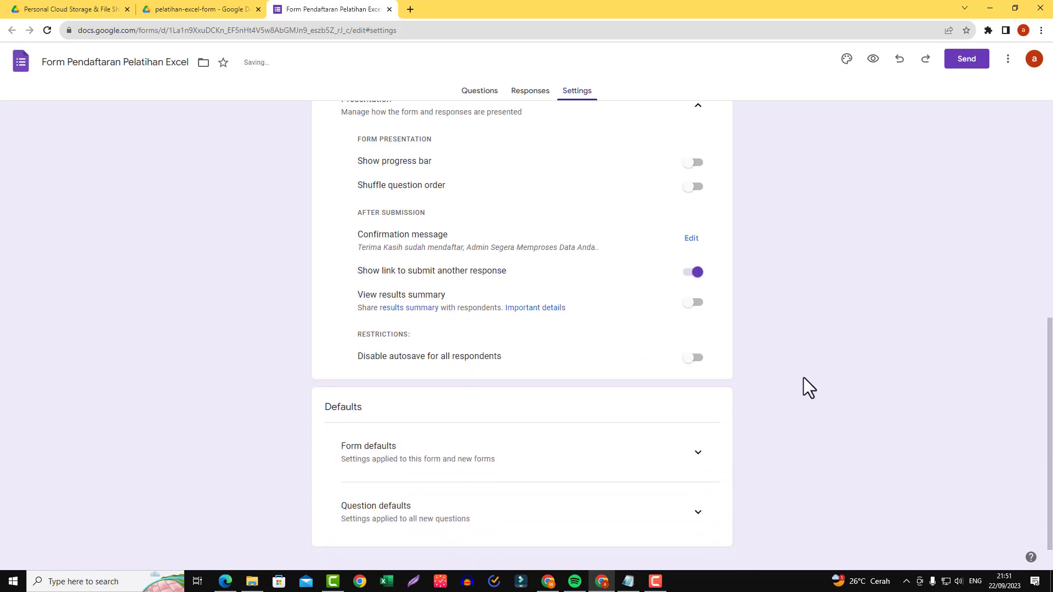
pyautogui.scroll(2, 765, 402)
pyautogui.scroll(3, 708, 413)
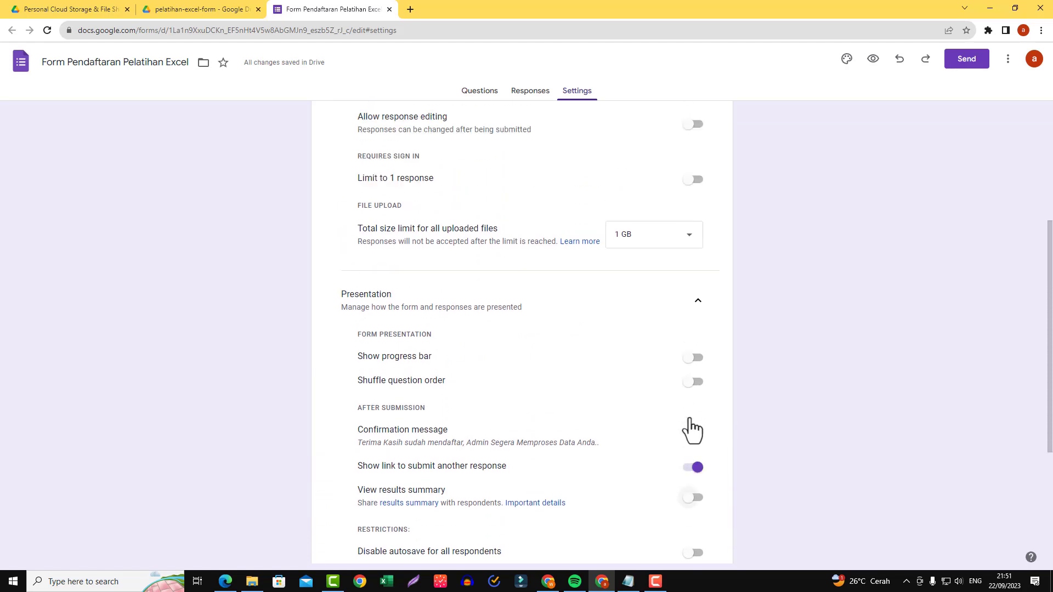
pyautogui.scroll(3, 689, 419)
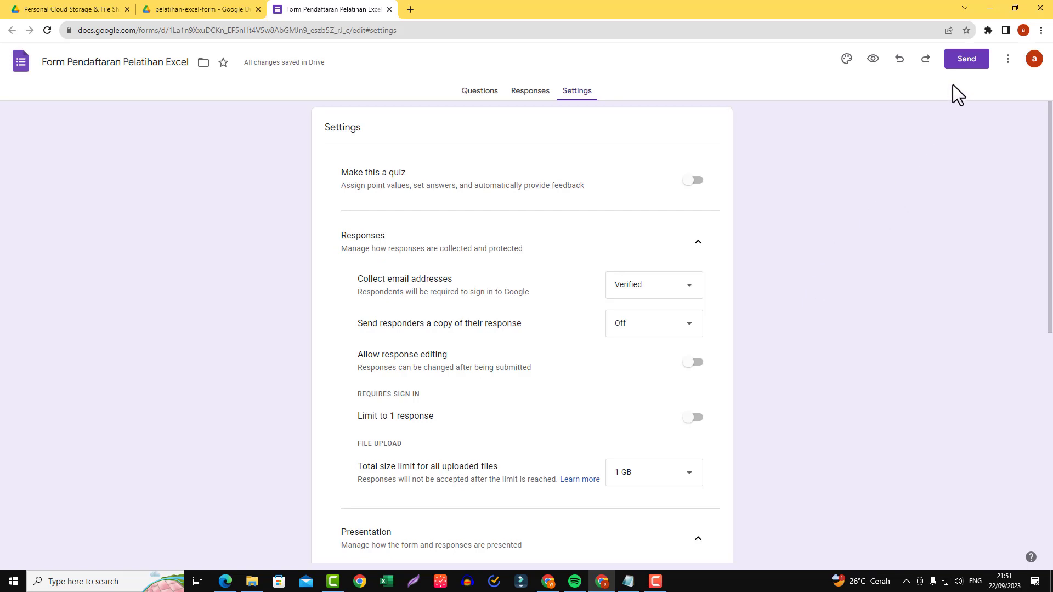
# Get a shortened forms.gle share link for the form, then bring the materi.txt outline forward
pyautogui.click(964, 62)
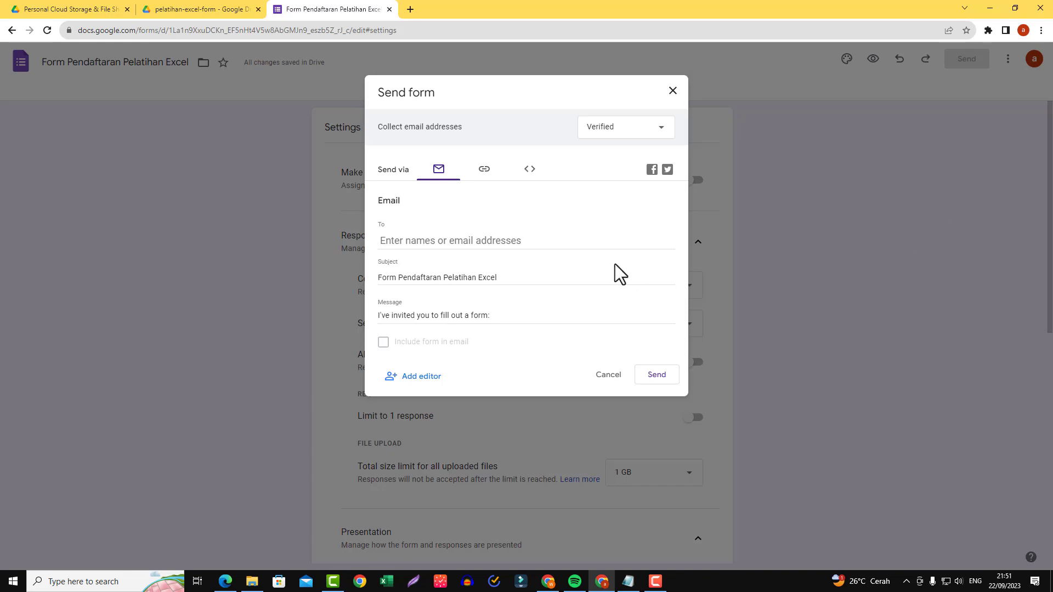
pyautogui.click(484, 170)
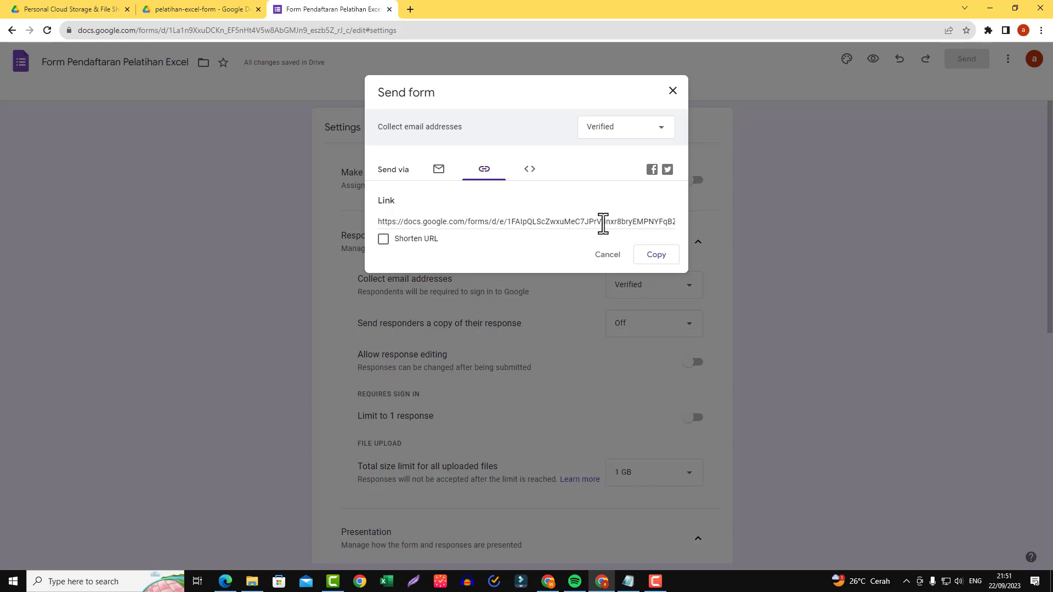
pyautogui.click(384, 240)
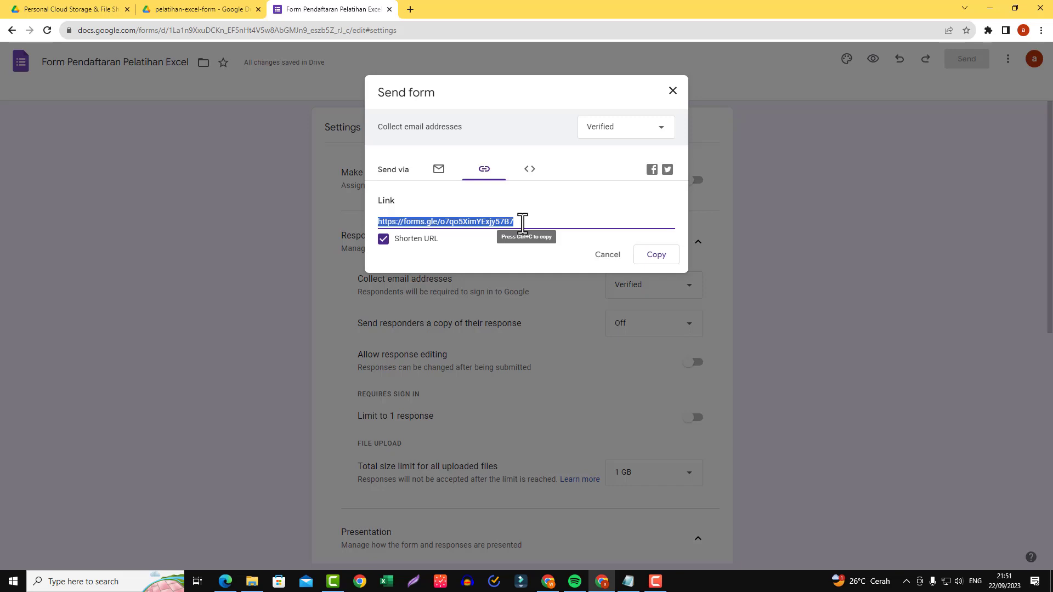
pyautogui.click(628, 581)
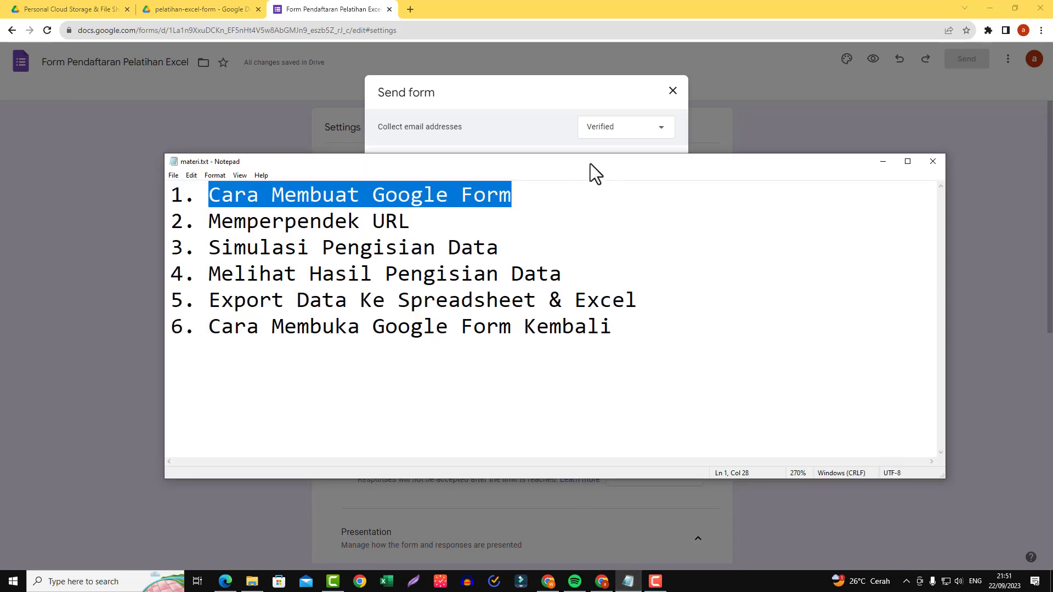
# Move the Notepad outline aside and highlight topic 2, 'Memperpendek URL'
pyautogui.moveTo(590, 163); pyautogui.dragTo(792, 273)
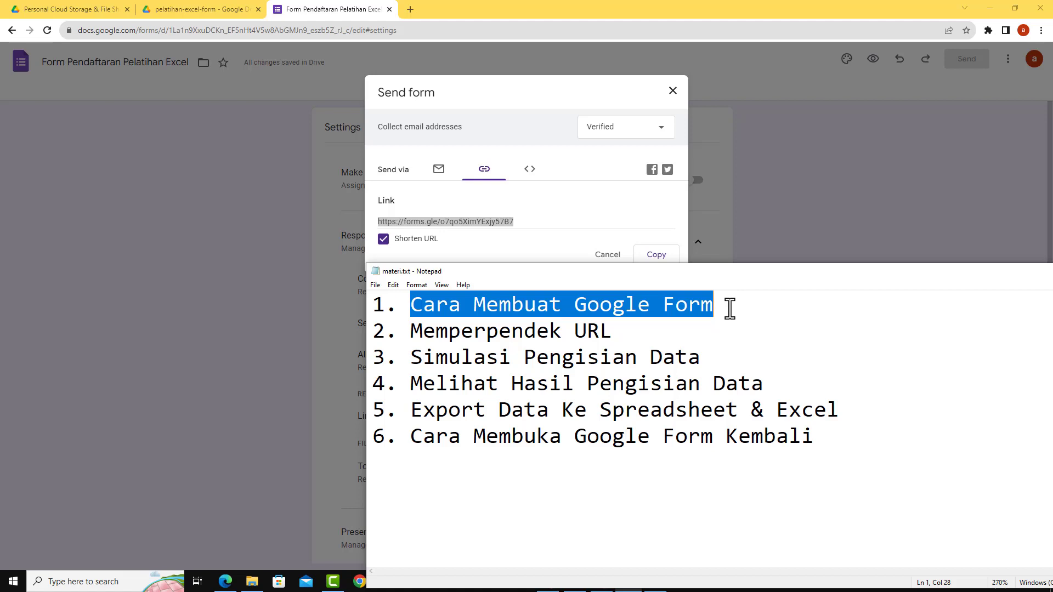
pyautogui.moveTo(625, 331); pyautogui.dragTo(379, 335)
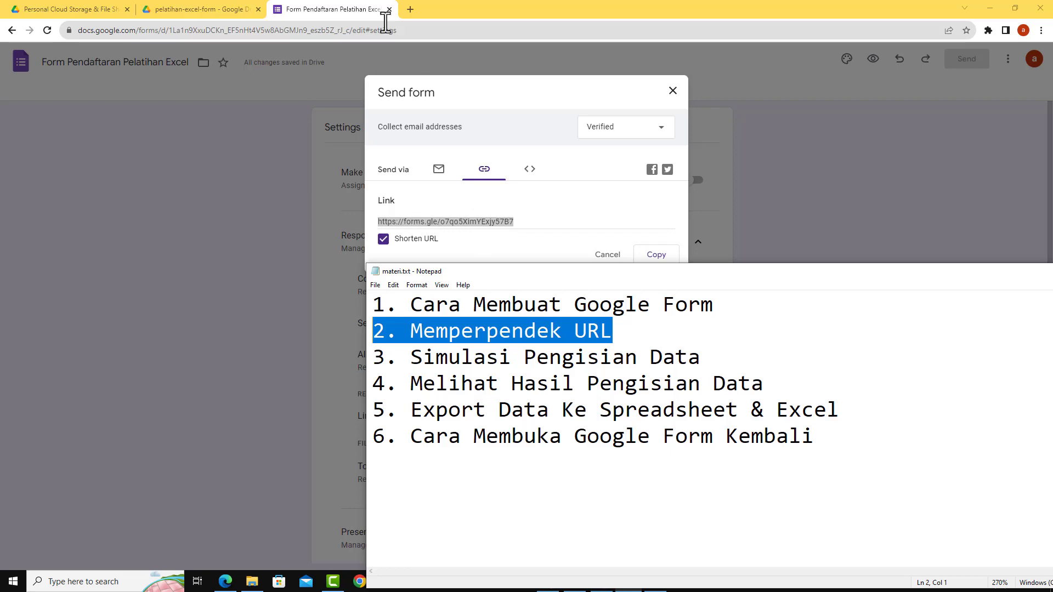
pyautogui.click(364, 9)
# Search Google for bit.ly in a new tab and open the Bitly URL Shortener homepage
pyautogui.click(410, 9)
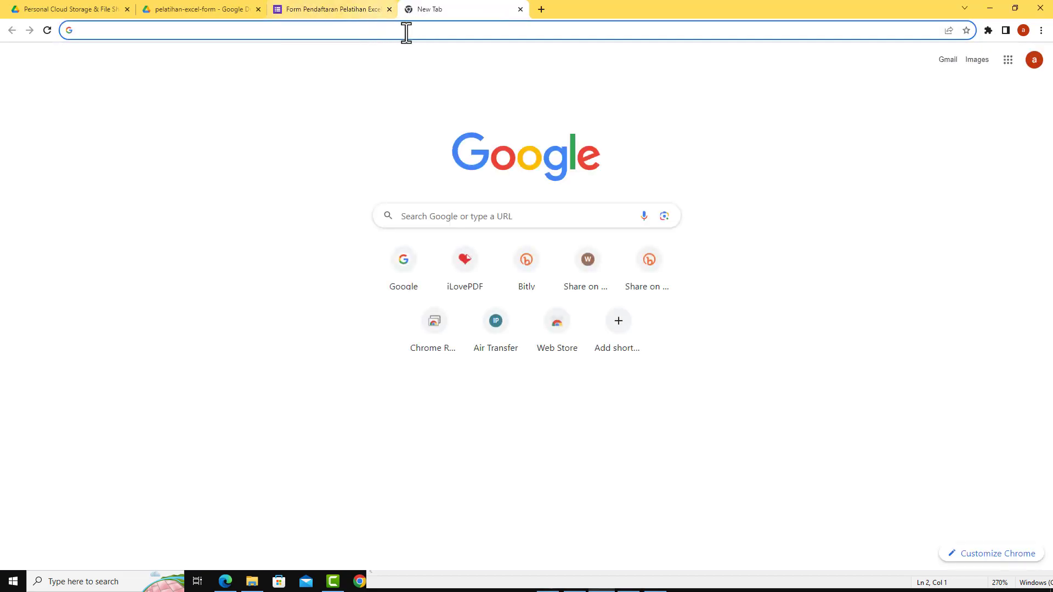
pyautogui.click(404, 32)
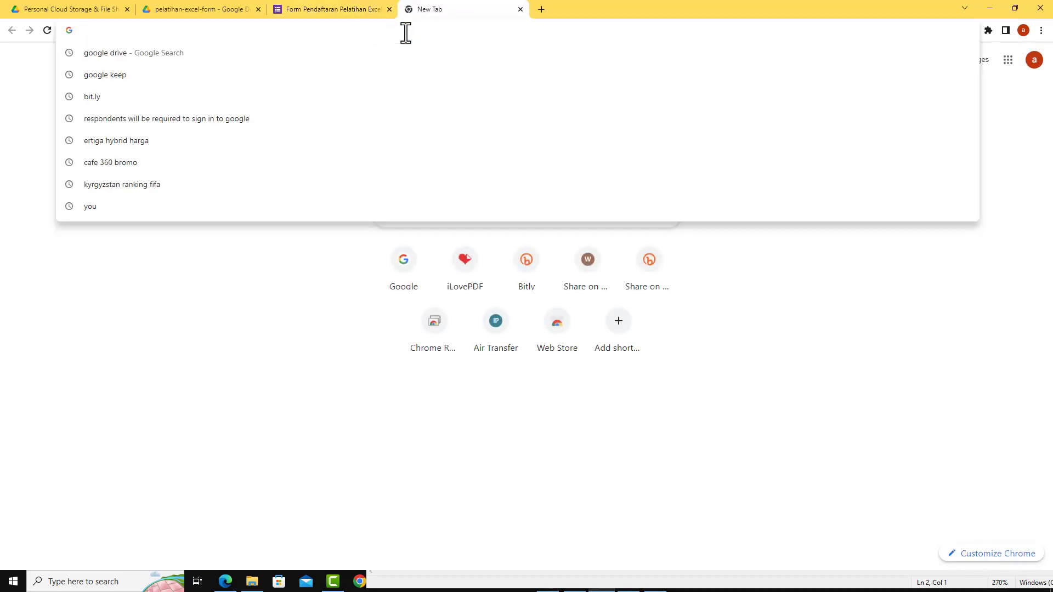
pyautogui.write('google.c')
pyautogui.press('Return')
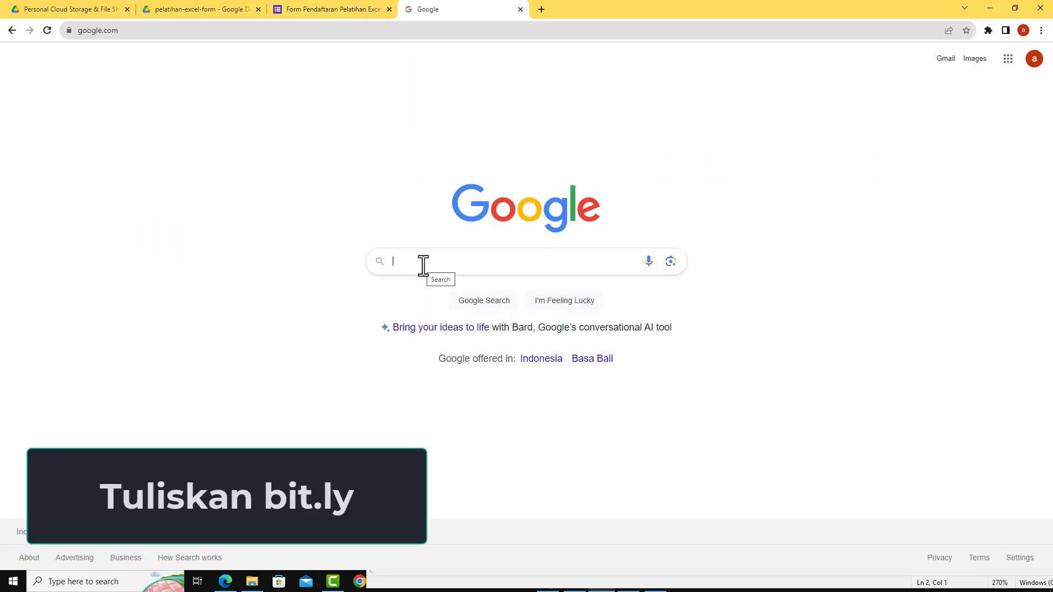
pyautogui.write('bit')
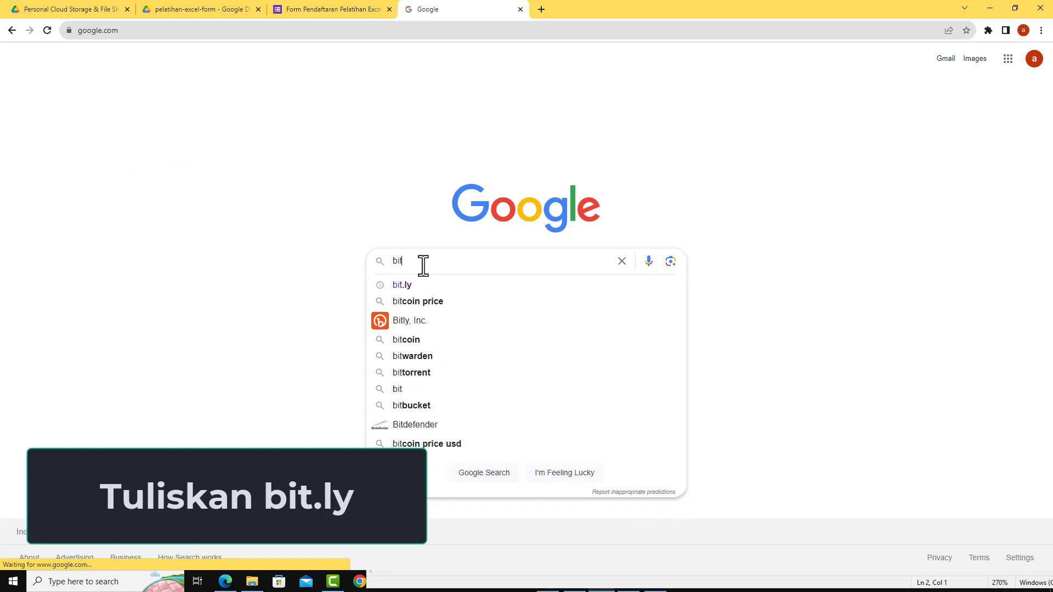
pyautogui.write('.ly')
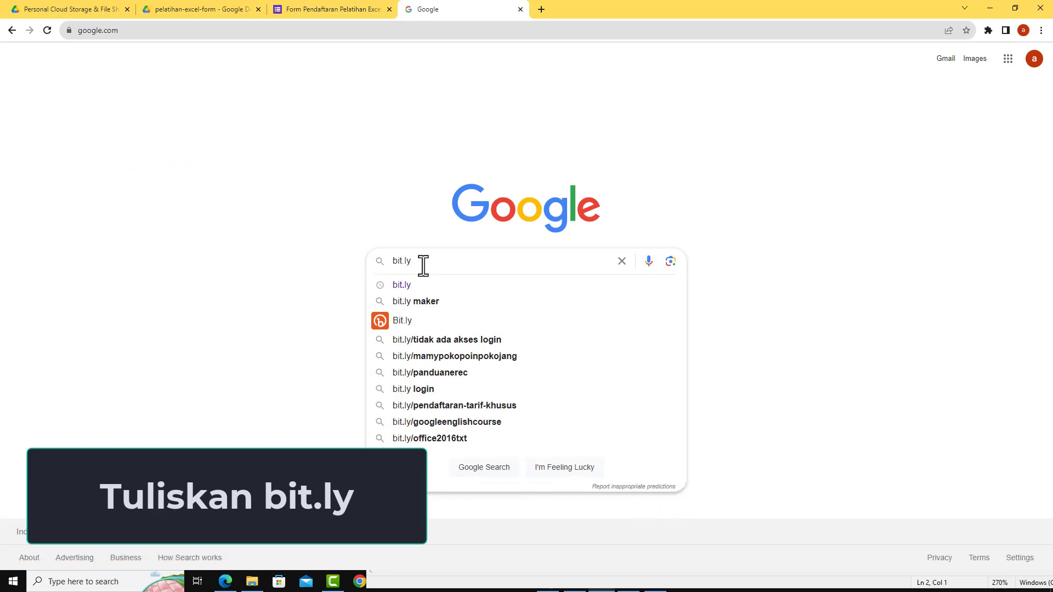
pyautogui.press('Return')
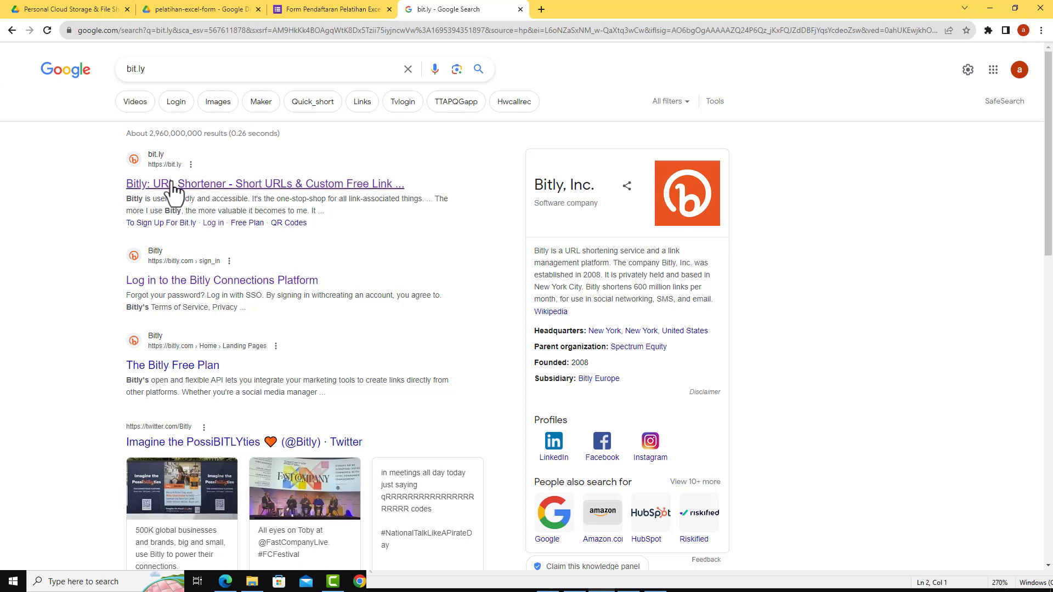
pyautogui.click(222, 187)
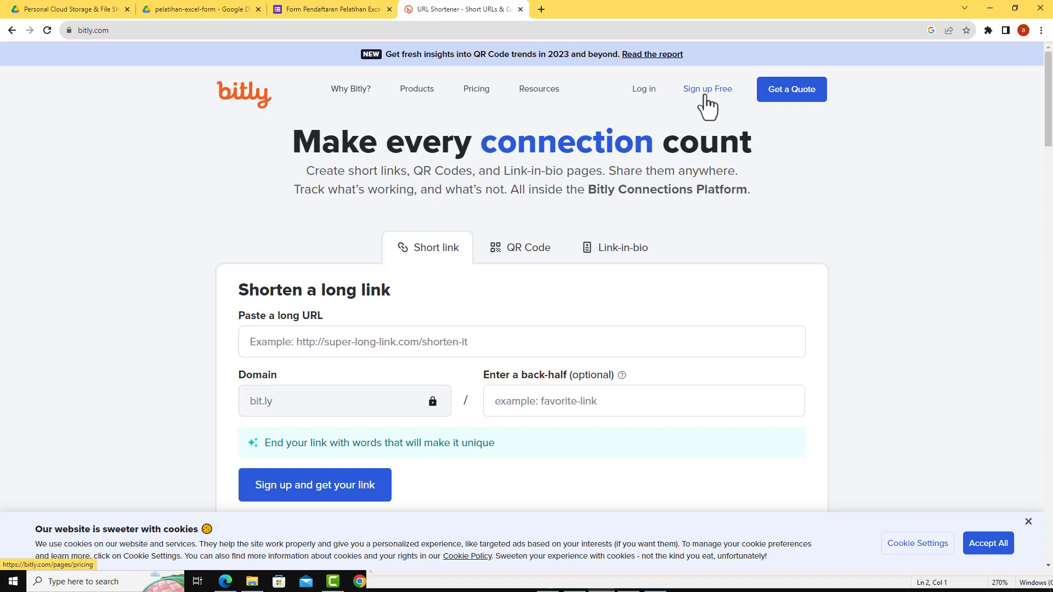
# Log in to Bitly using the Google account
pyautogui.click(639, 92)
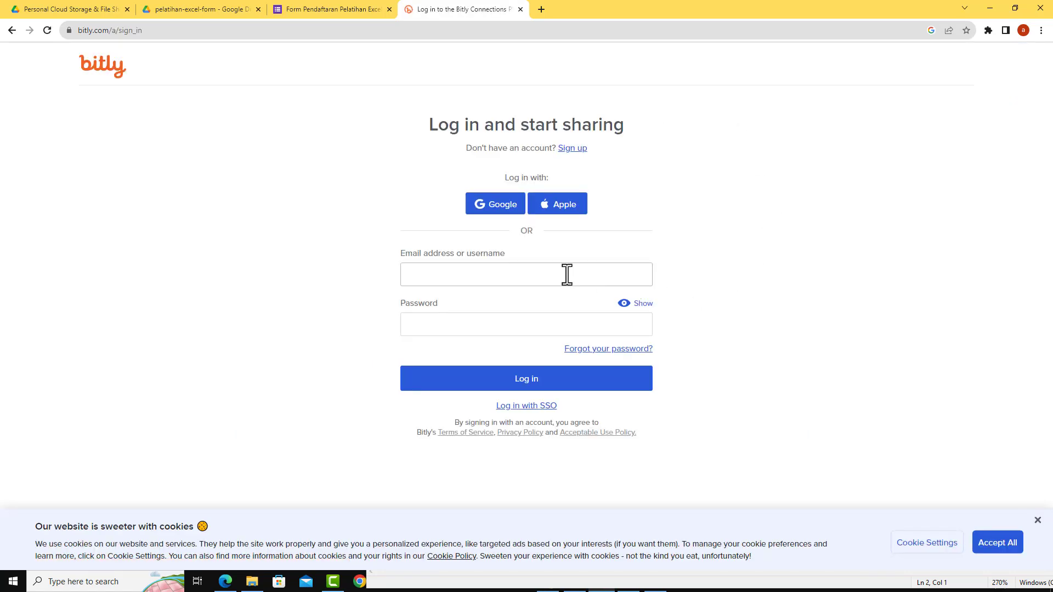
pyautogui.click(494, 216)
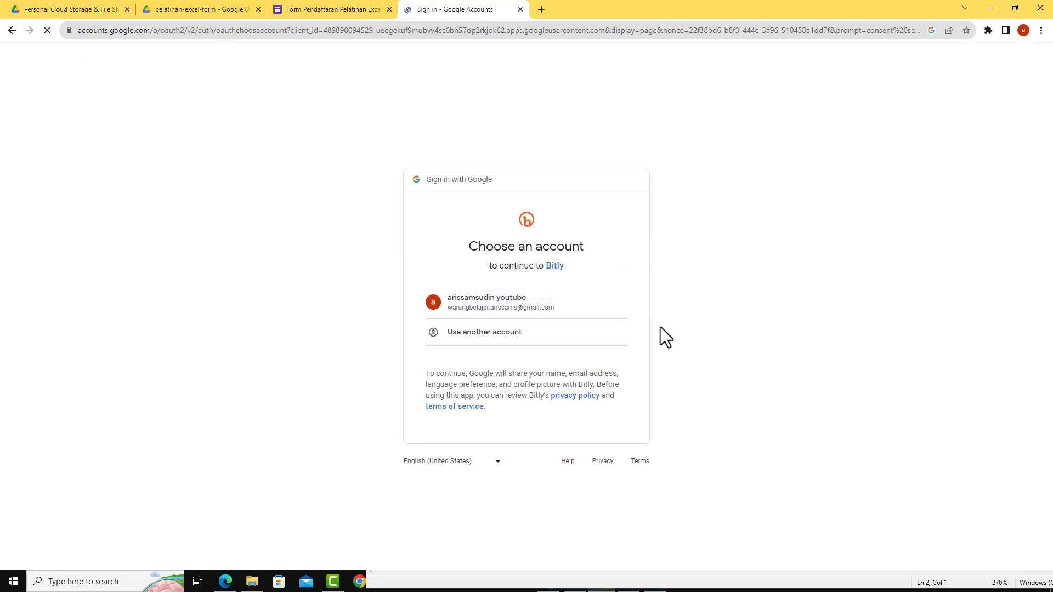
pyautogui.click(560, 311)
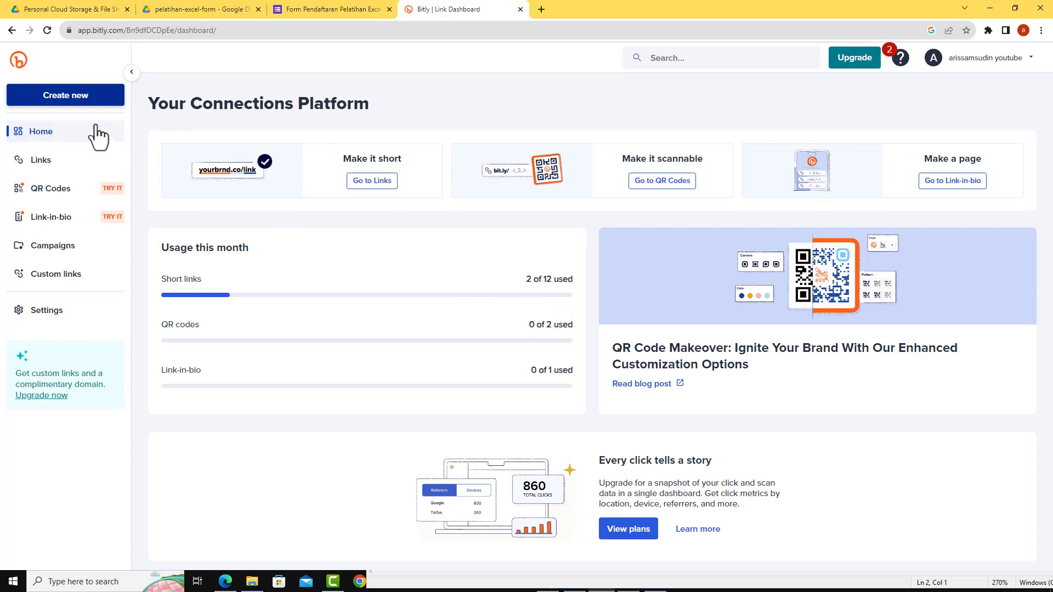
# Start a new Bitly link and paste the form's forms.gle address as its destination
pyautogui.click(75, 98)
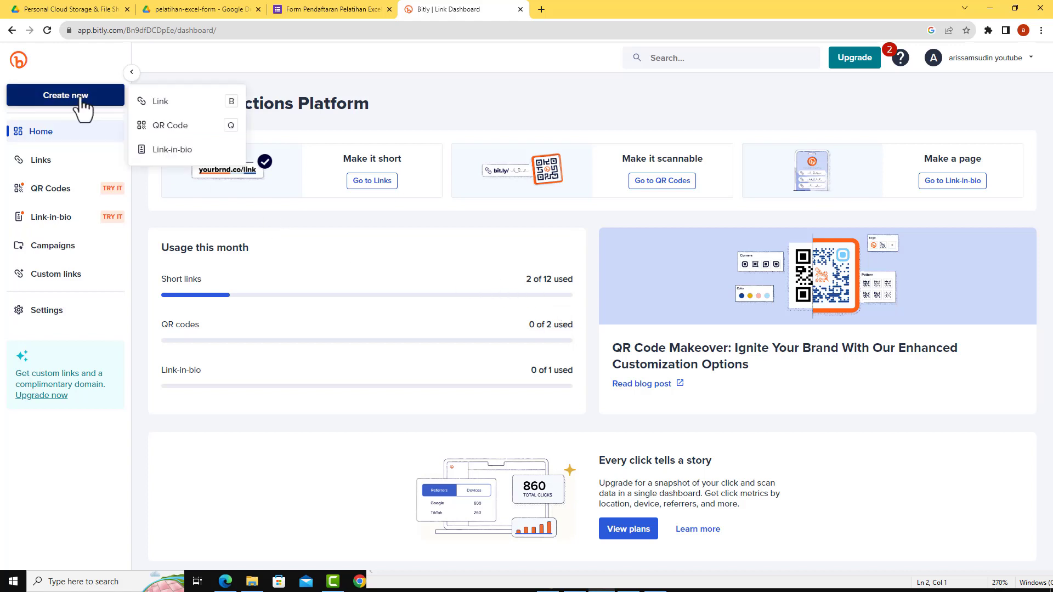
pyautogui.click(162, 102)
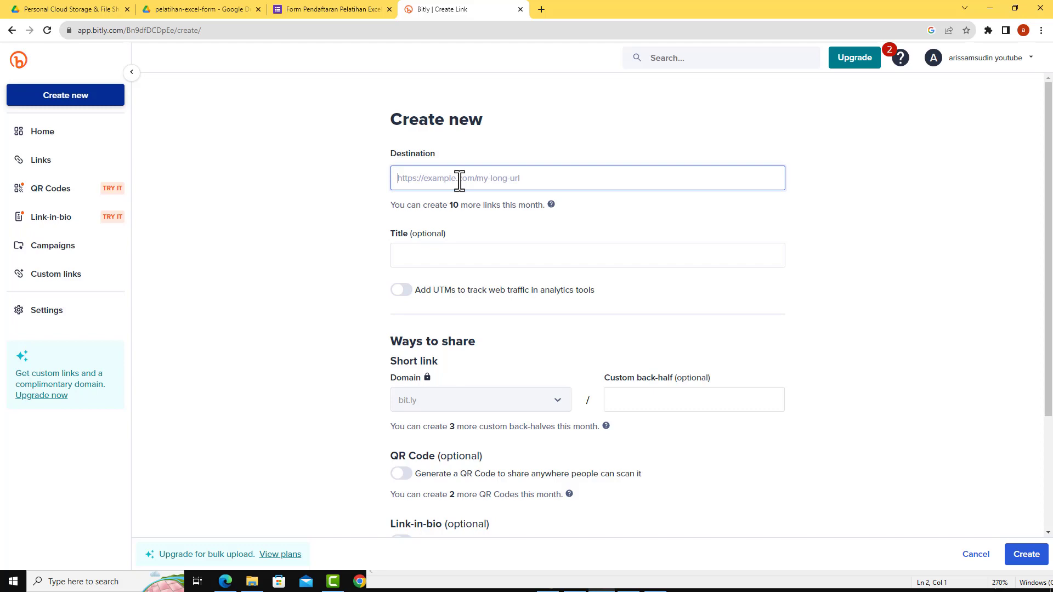
pyautogui.click(333, 9)
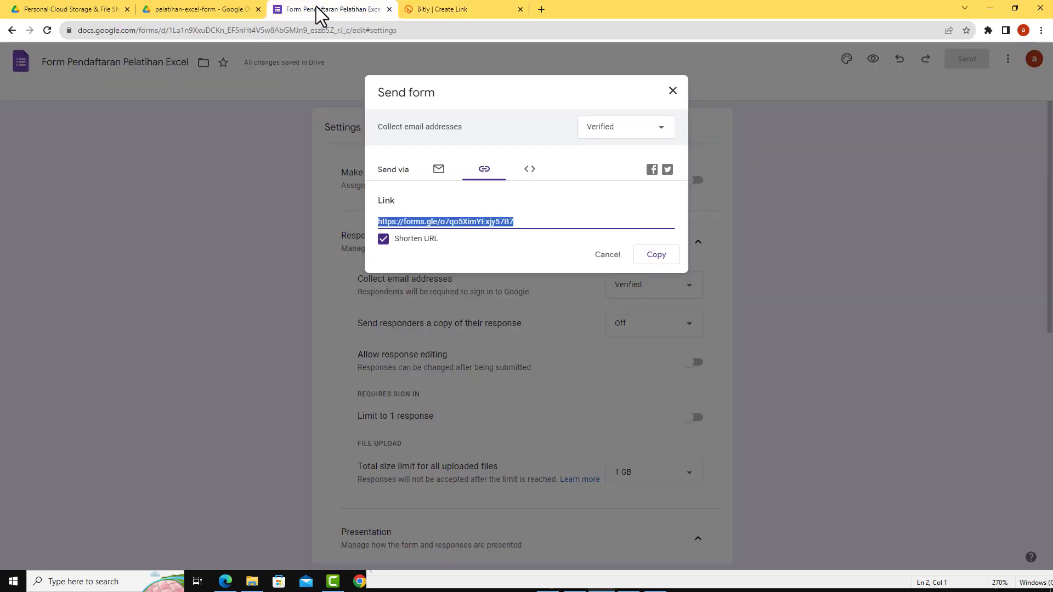
pyautogui.rightClick(452, 223)
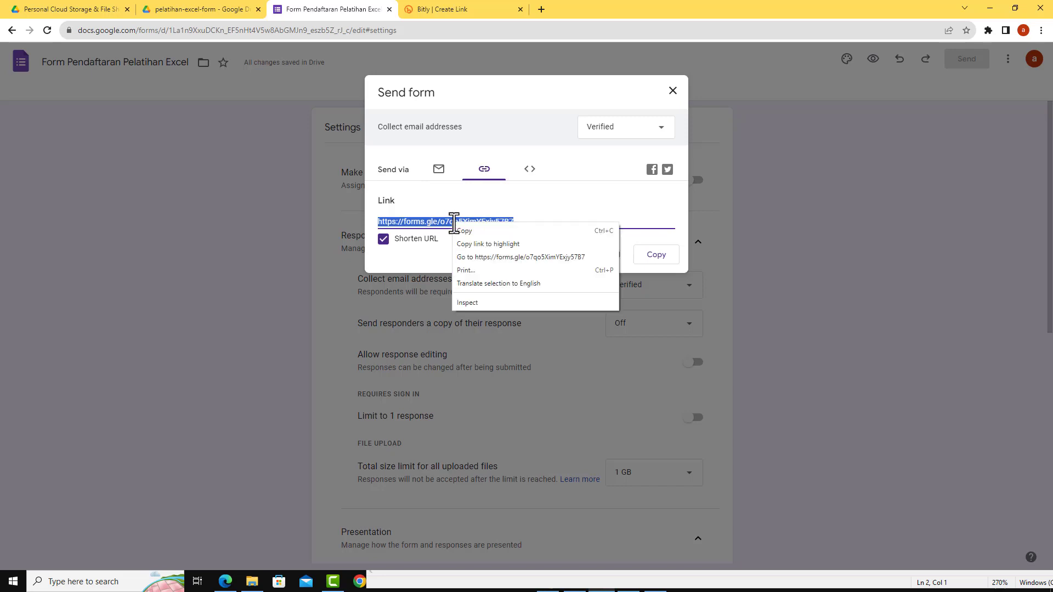
pyautogui.click(479, 233)
pyautogui.click(434, 2)
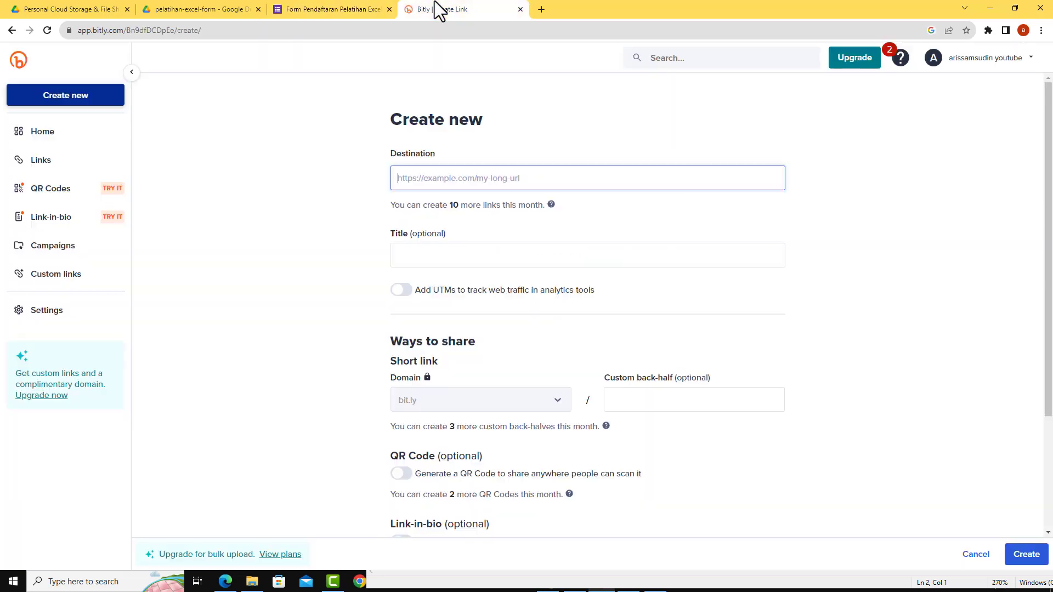
pyautogui.rightClick(436, 179)
pyautogui.click(459, 266)
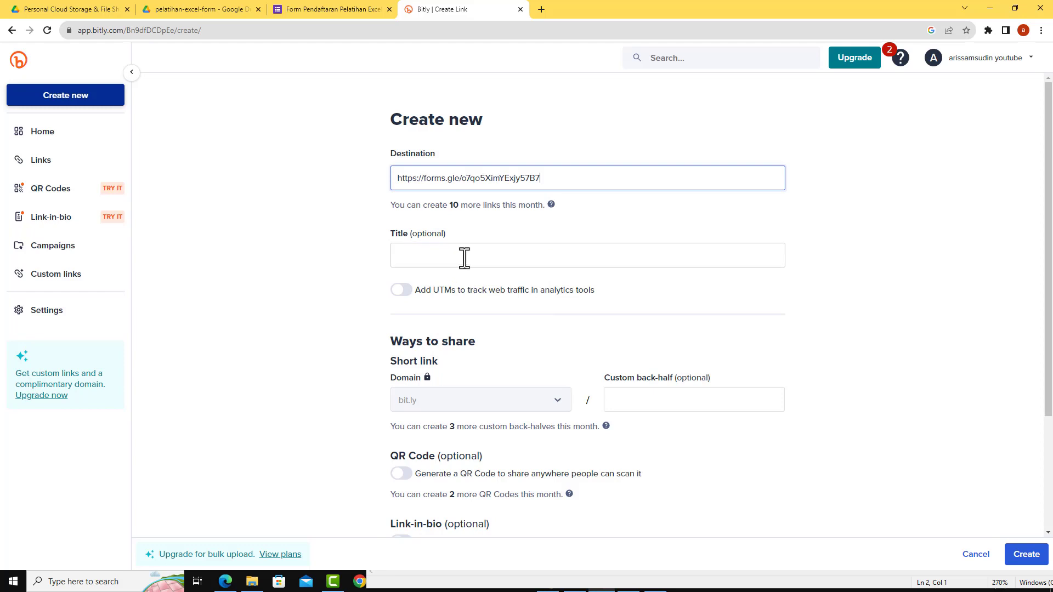
# Title the new link pelatihan-excel-pemula
pyautogui.click(436, 255)
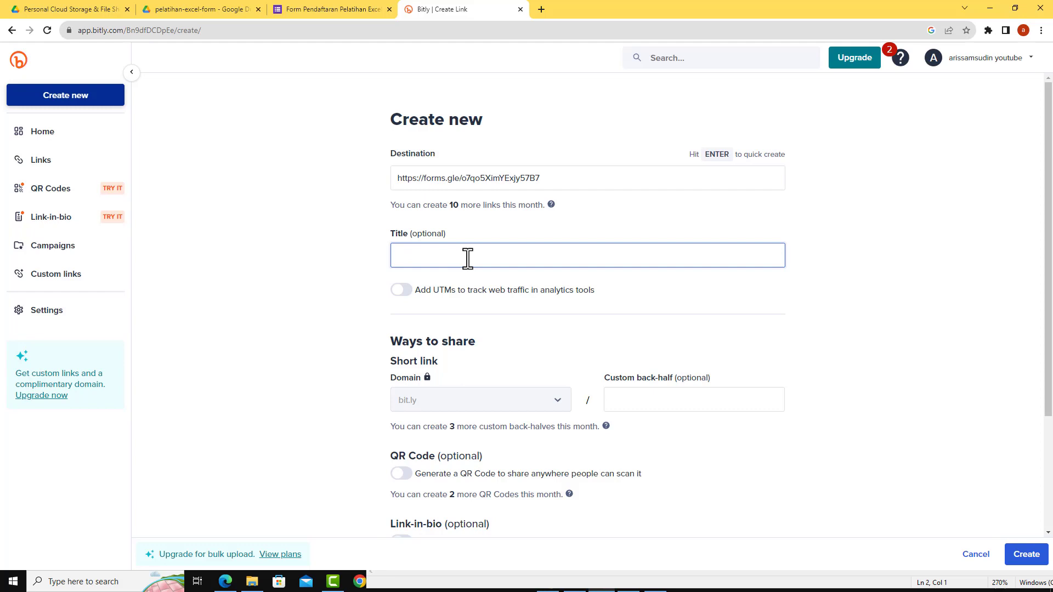
pyautogui.write('pelatihan-excel-pemula')
pyautogui.scroll(-1, 860, 247)
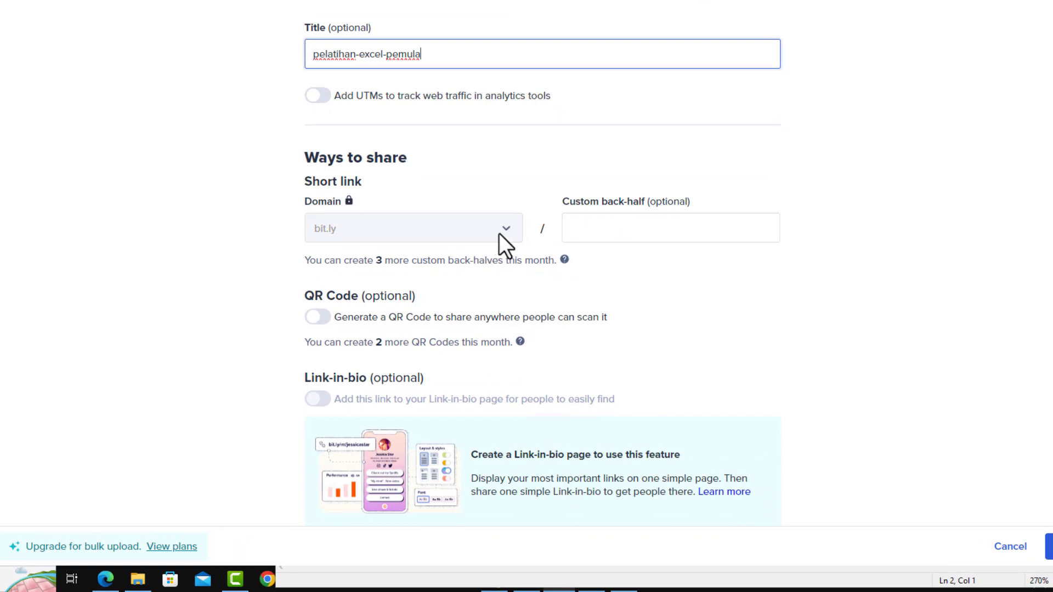
# Enter pelatihan-excel-pemula as the custom back-half and create the short link
pyautogui.click(611, 224)
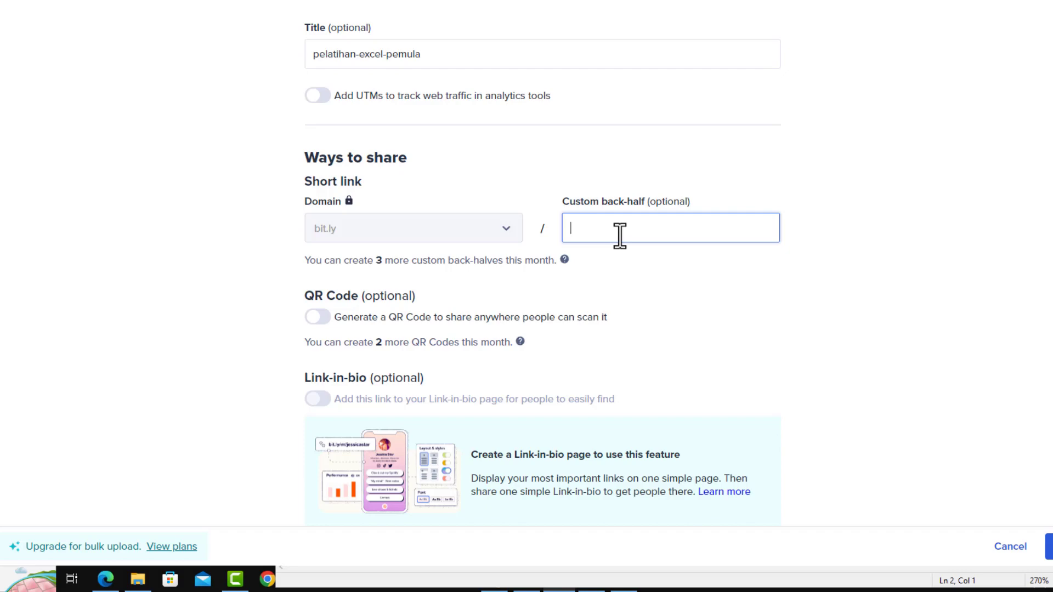
pyautogui.write('pelatihan-excel-')
pyautogui.write('pemula')
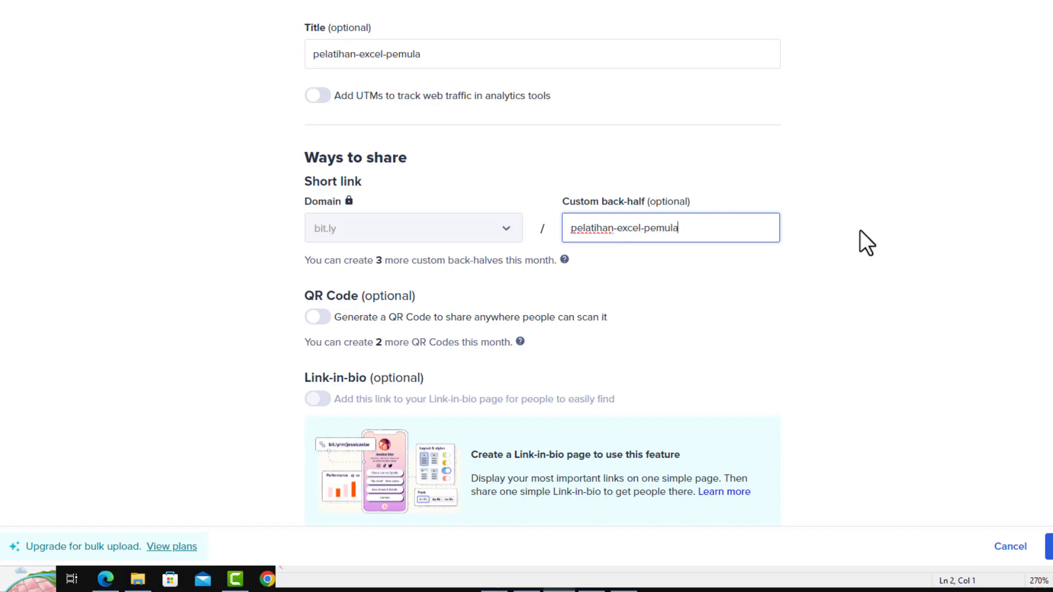
pyautogui.click(739, 276)
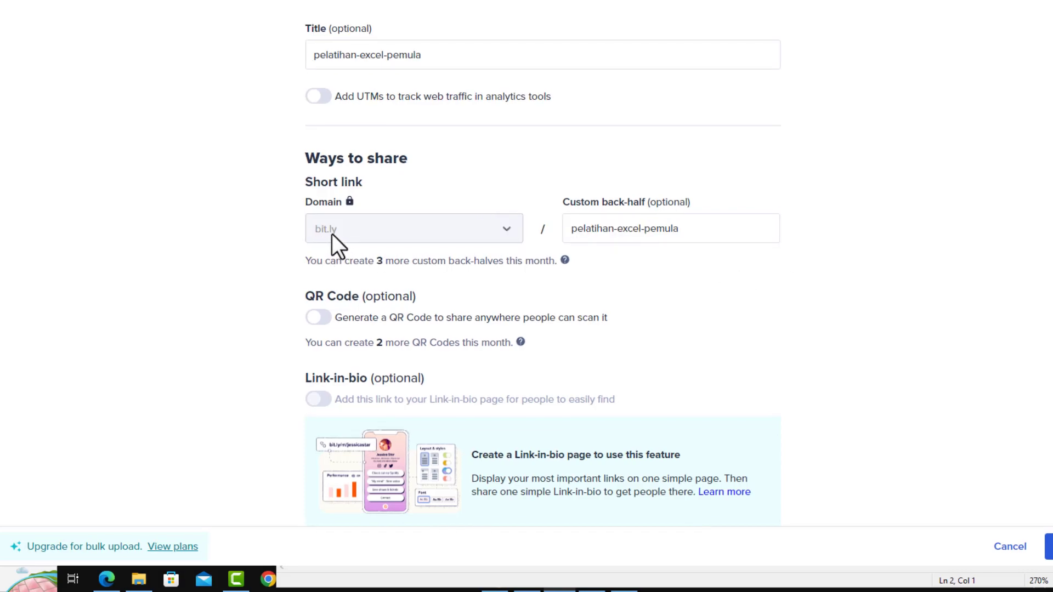
pyautogui.moveTo(566, 259)
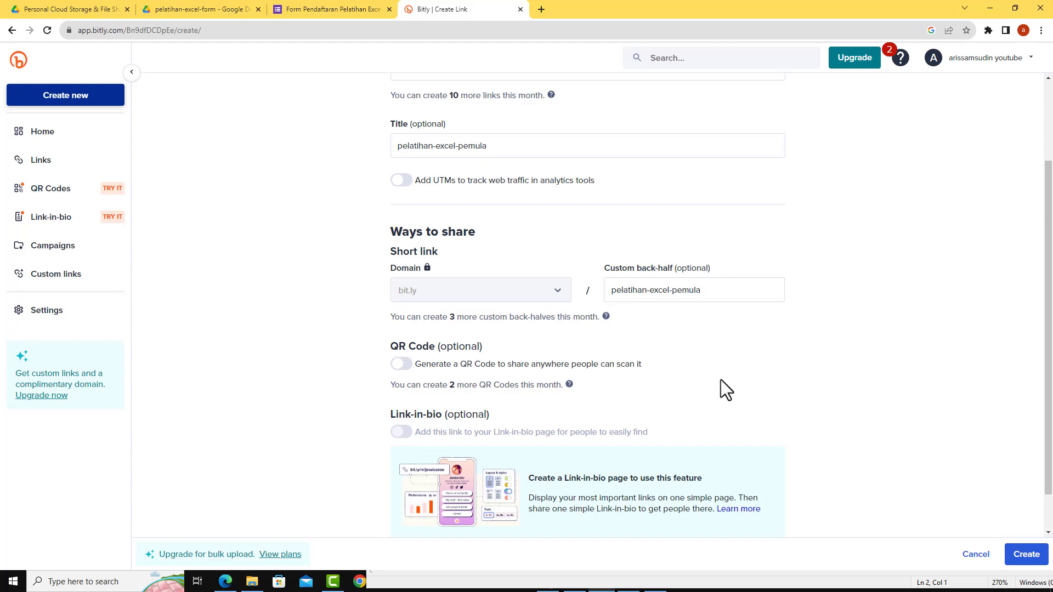
pyautogui.scroll(-1, 722, 387)
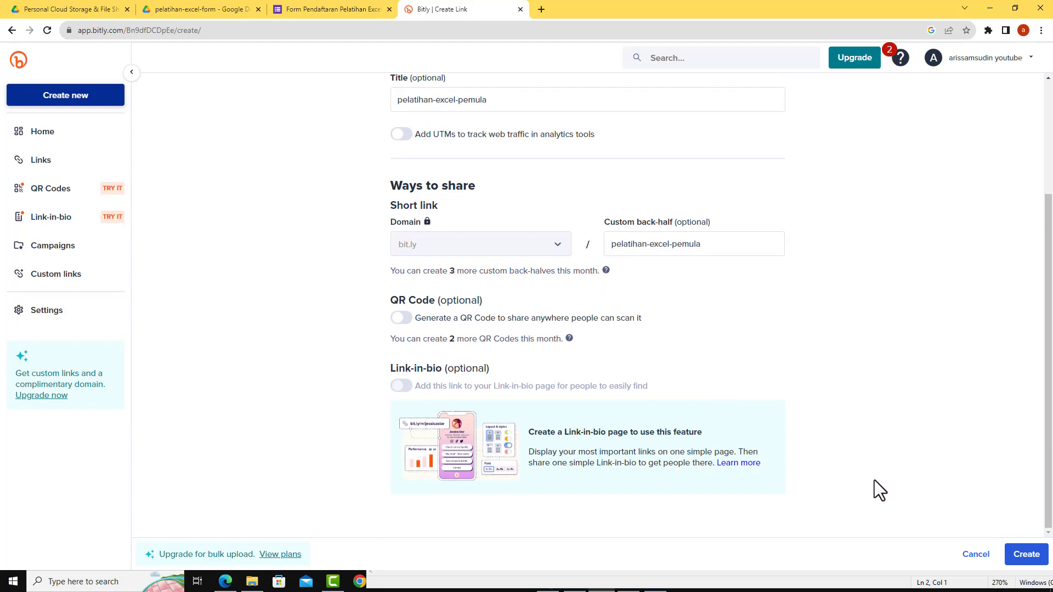
pyautogui.click(1015, 555)
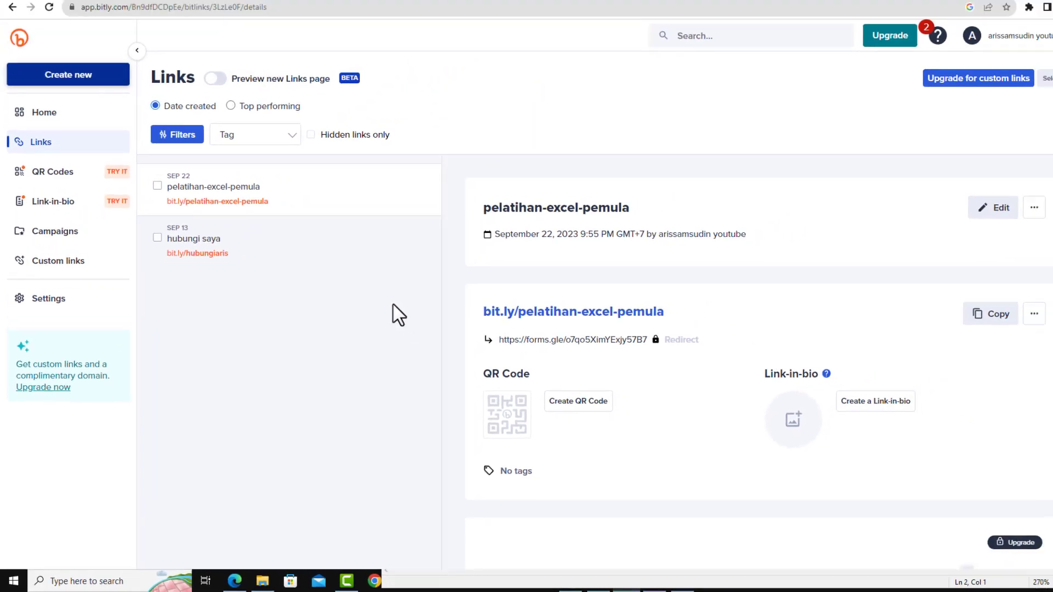
# Mark outline lines 2 'Memperpendek URL' and 3 'Simulasi Pengisian Data', then return to Bitly
pyautogui.click(512, 587)
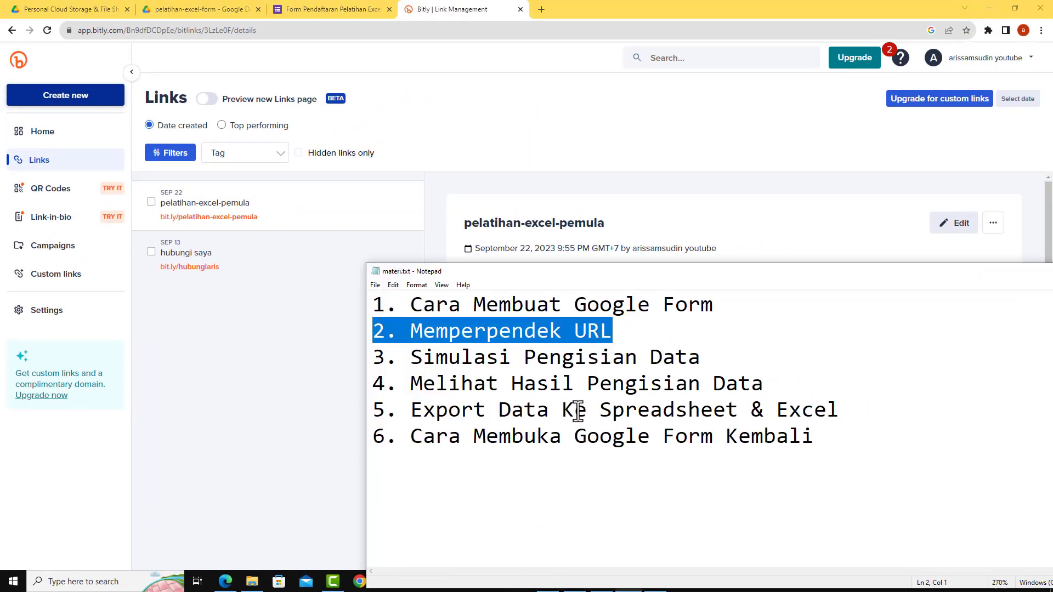
pyautogui.click(613, 333)
pyautogui.moveTo(611, 332); pyautogui.dragTo(373, 333)
pyautogui.moveTo(700, 357); pyautogui.dragTo(374, 358)
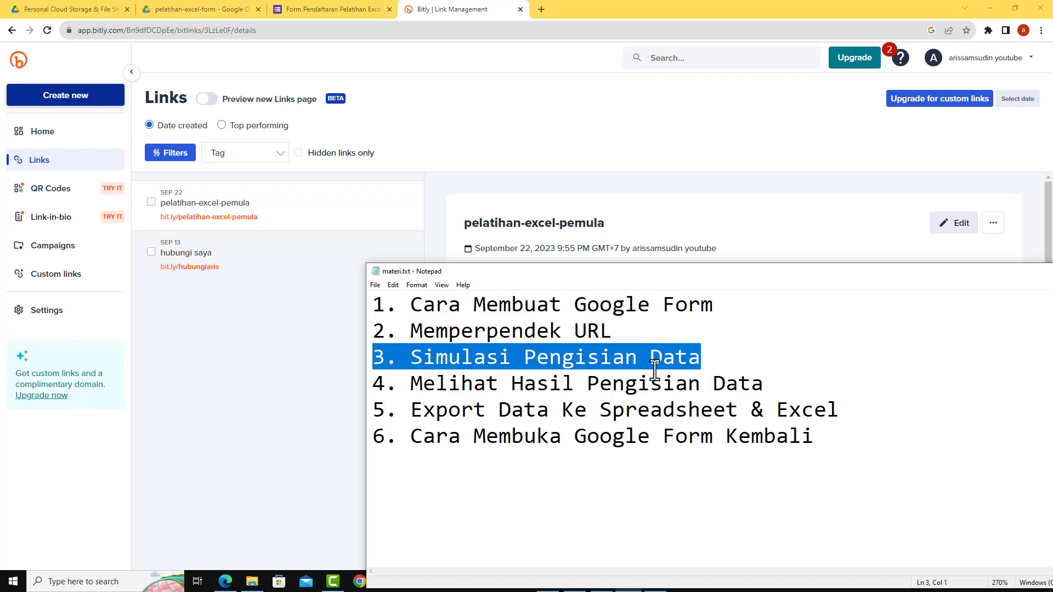
pyautogui.click(298, 426)
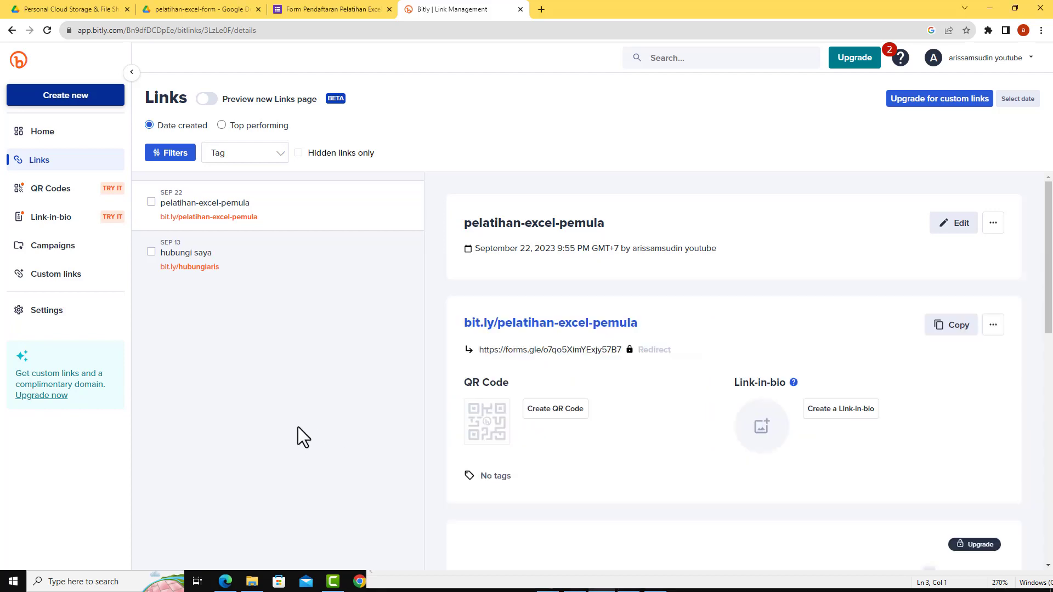
# Load bit.ly/pelatihan-excel-pemula in a new Edge tab
pyautogui.click(225, 582)
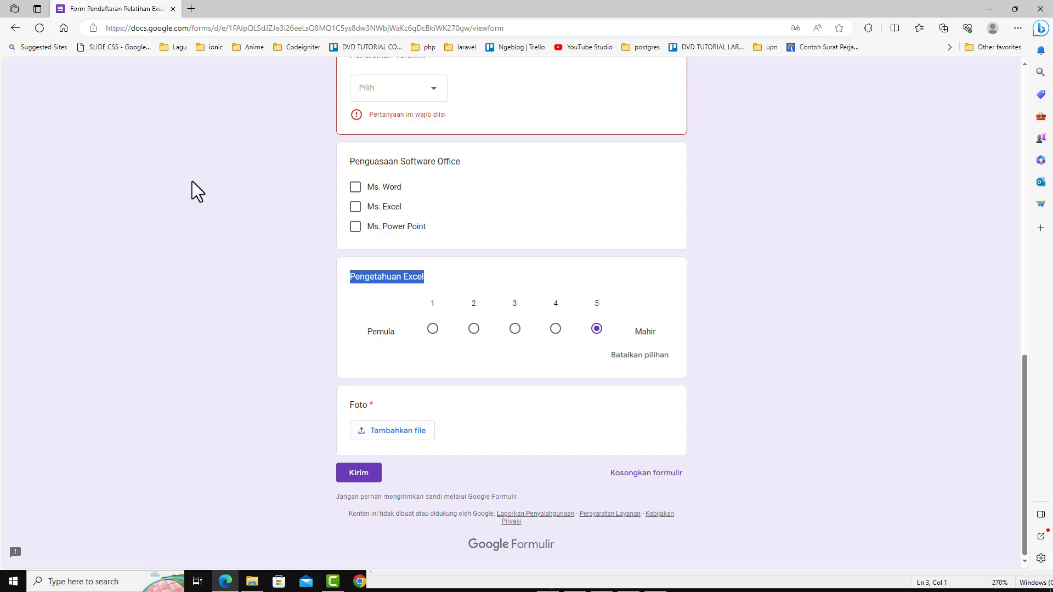
pyautogui.click(193, 11)
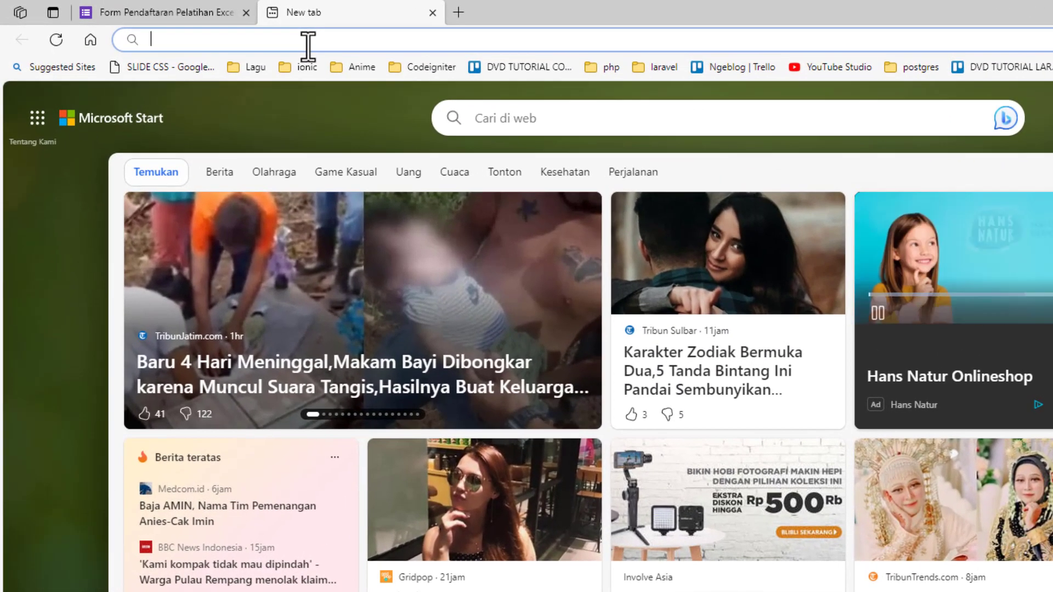
pyautogui.write('bit')
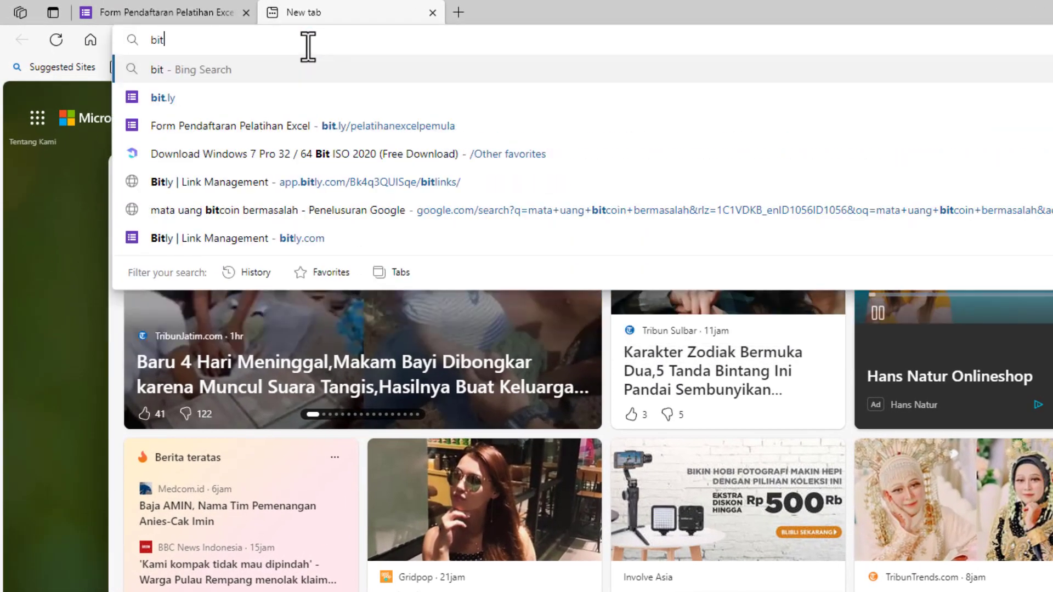
pyautogui.write('.ly')
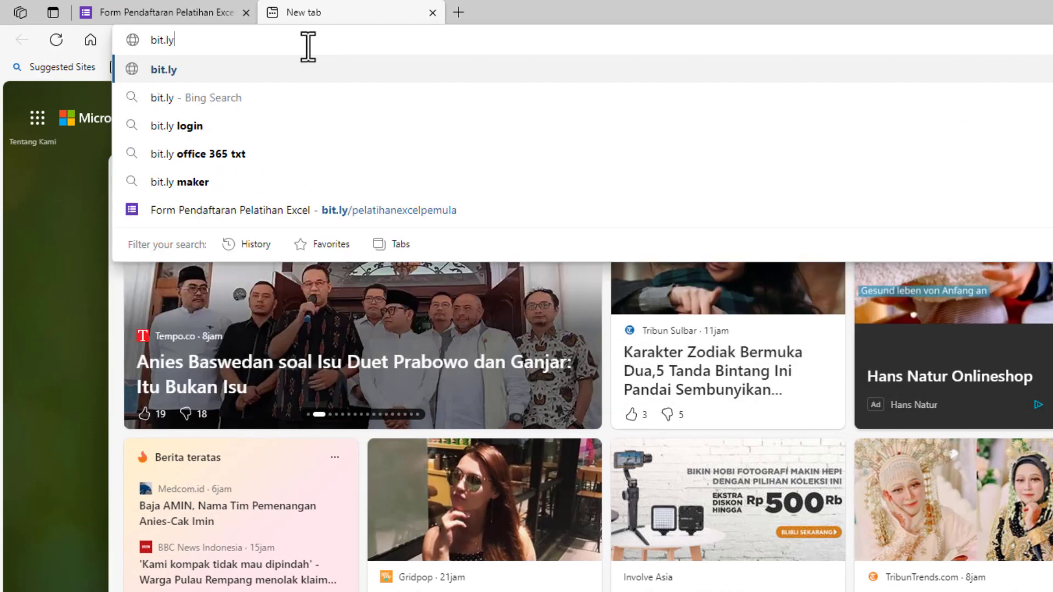
pyautogui.write('/pelatihan')
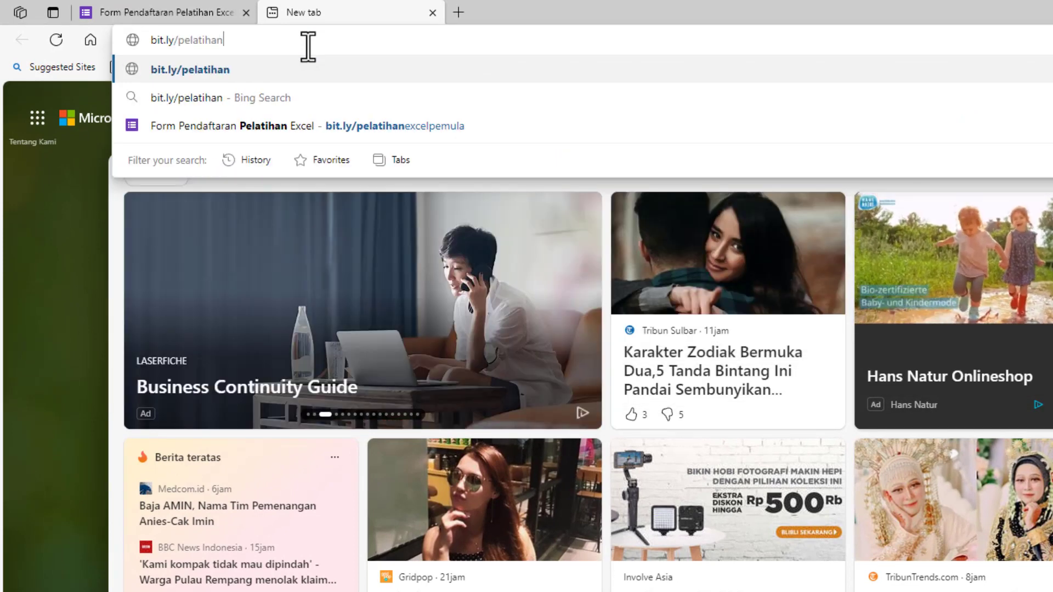
pyautogui.write('-excel')
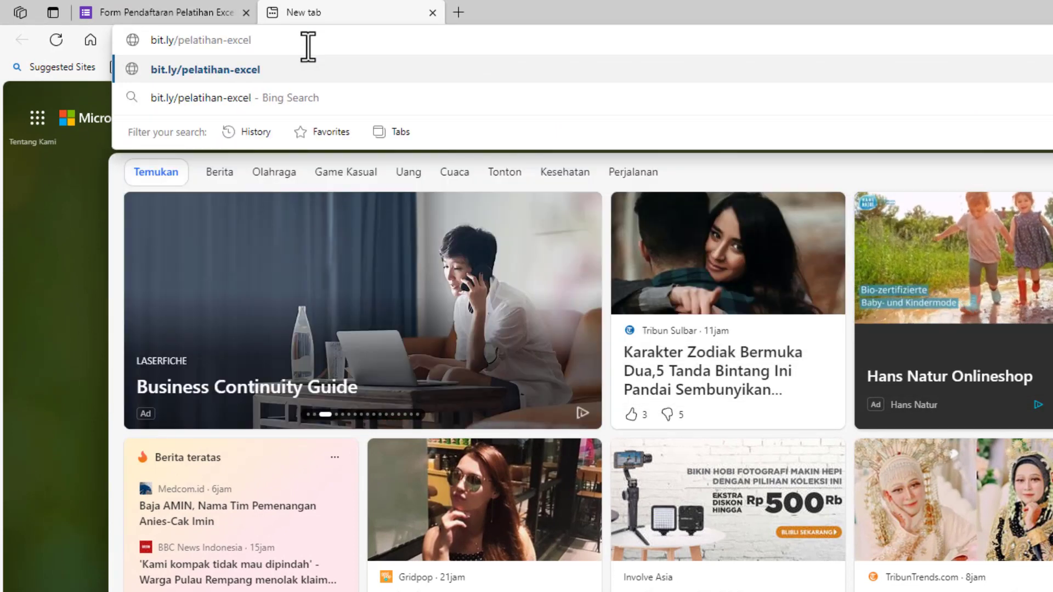
pyautogui.write('-pemula')
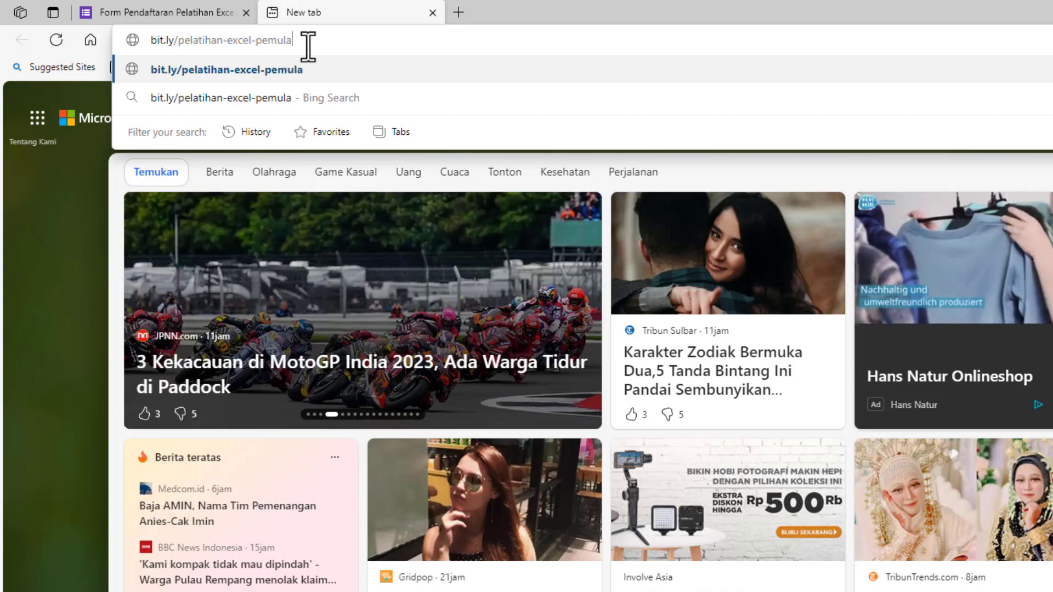
pyautogui.press('Return')
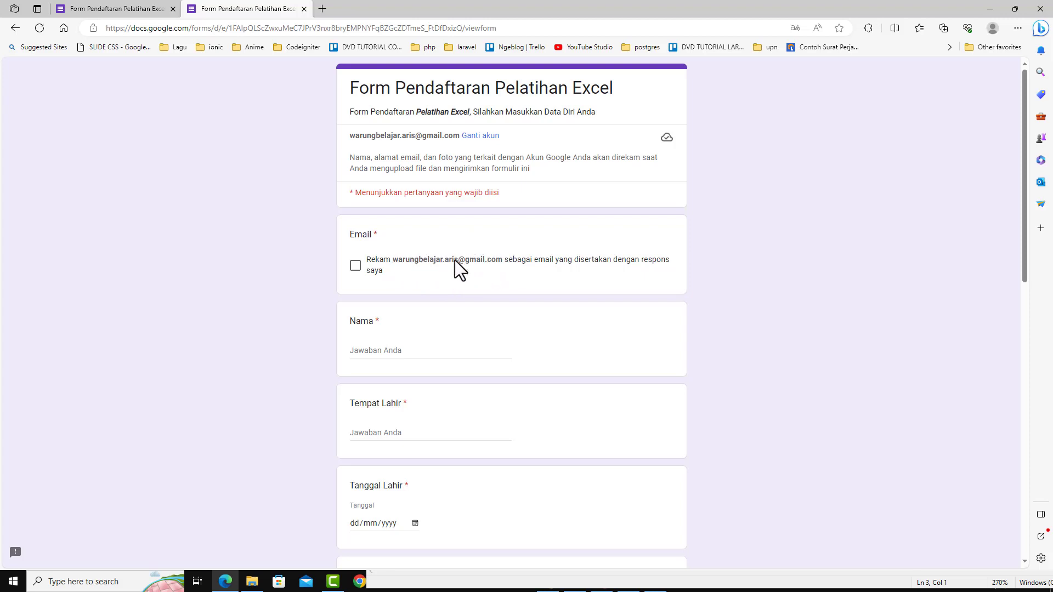
# Record the email, enter the respondent's name, and give Sidoarjo as birth place
pyautogui.click(356, 270)
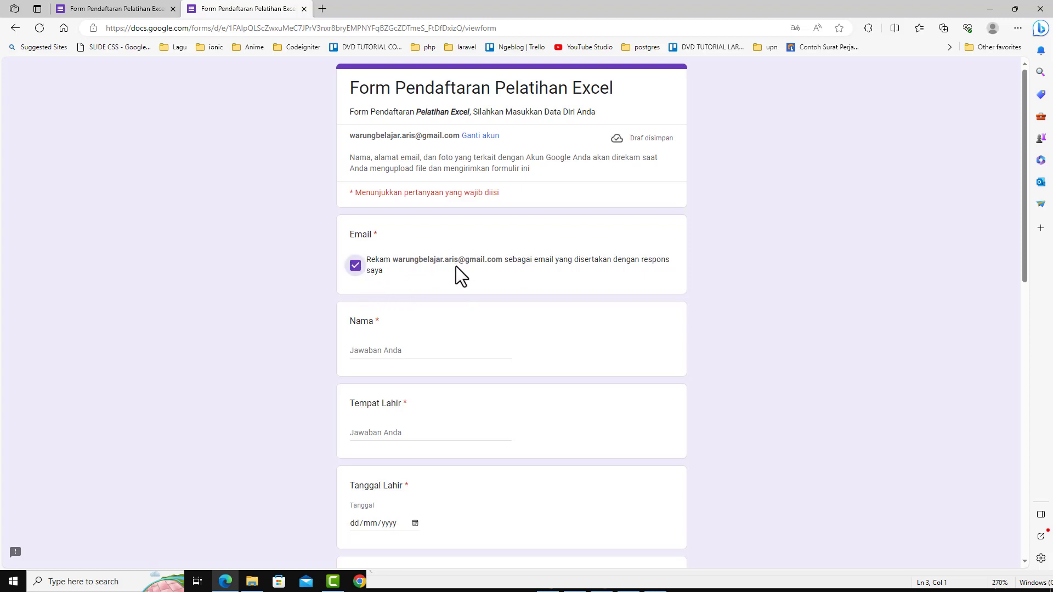
pyautogui.scroll(-3, 570, 290)
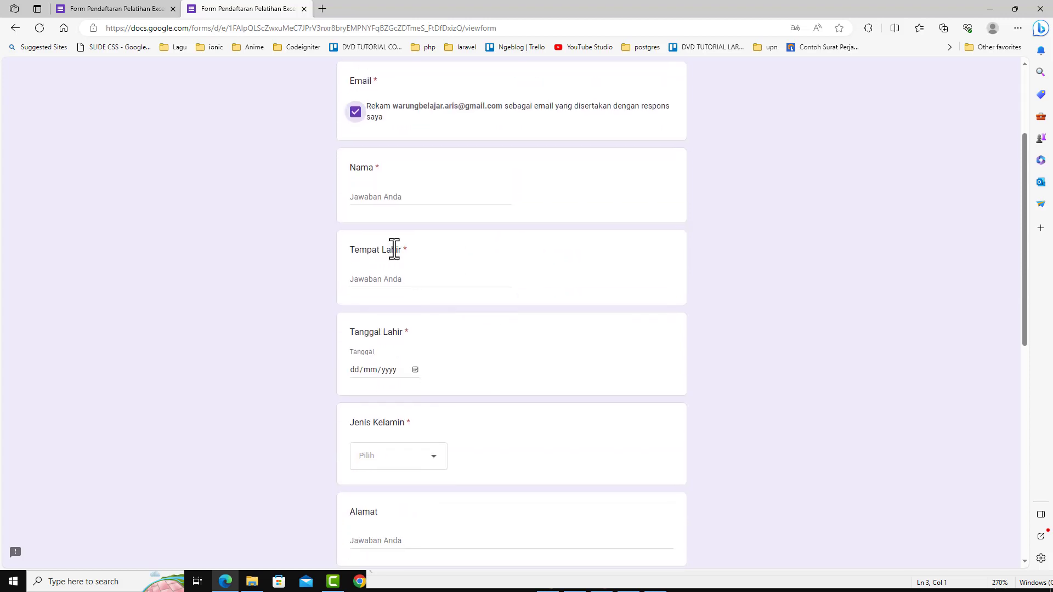
pyautogui.click(384, 198)
pyautogui.write('Ta')
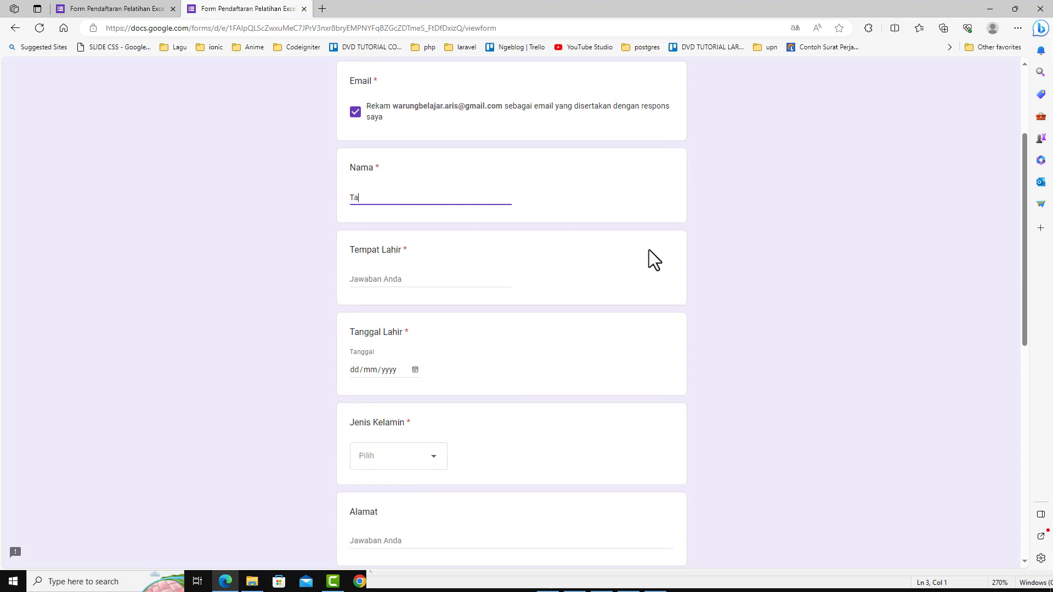
pyautogui.write('ufik Hidayat')
pyautogui.click(412, 283)
pyautogui.write('Sidoar')
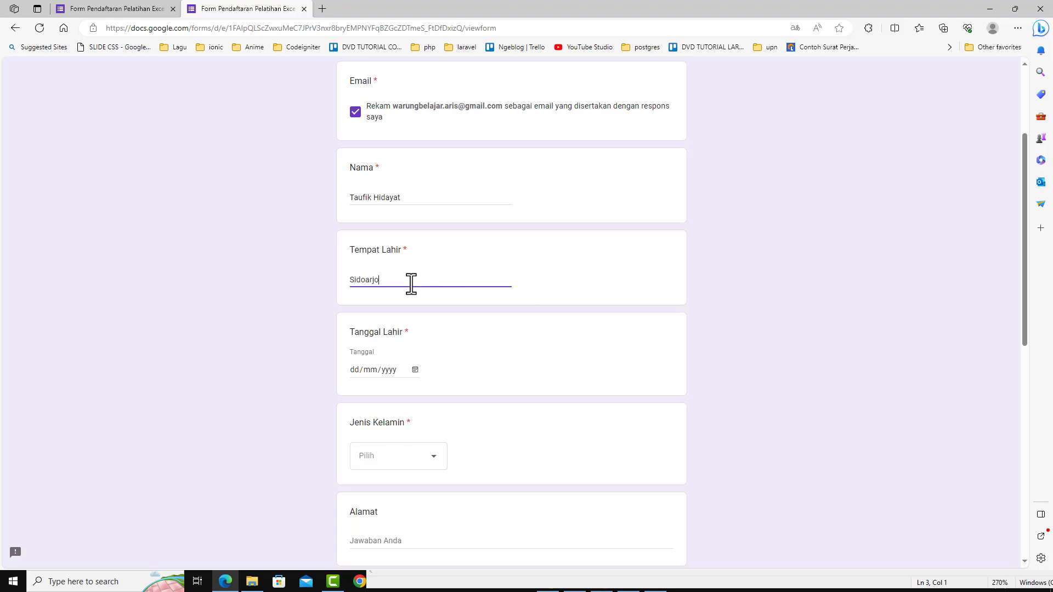
pyautogui.scroll(-2, 424, 329)
# Set the birth date to 20 June 2008 in the calendar
pyautogui.click(415, 295)
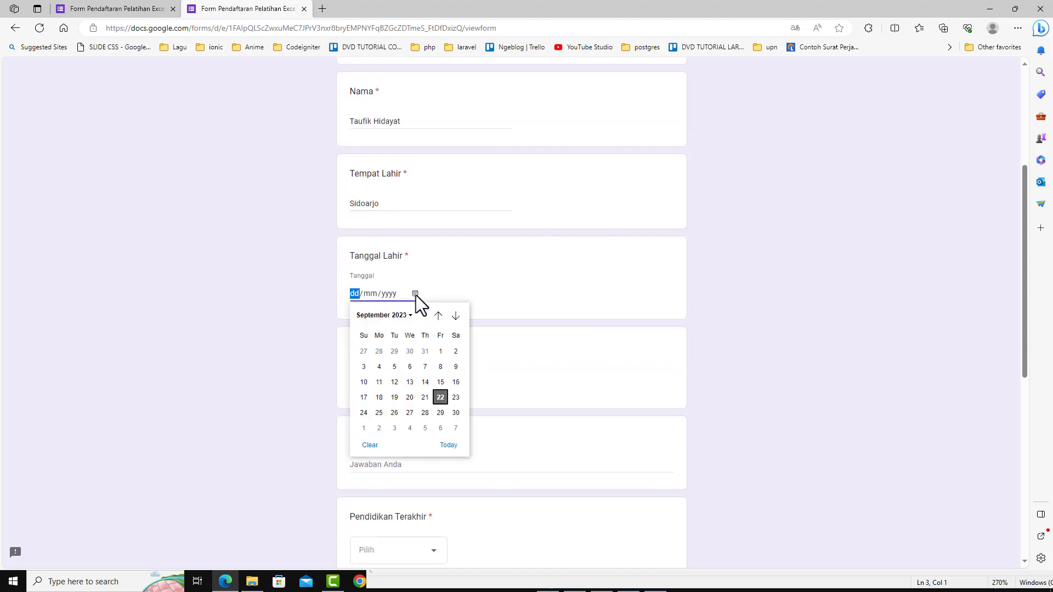
pyautogui.click(406, 314)
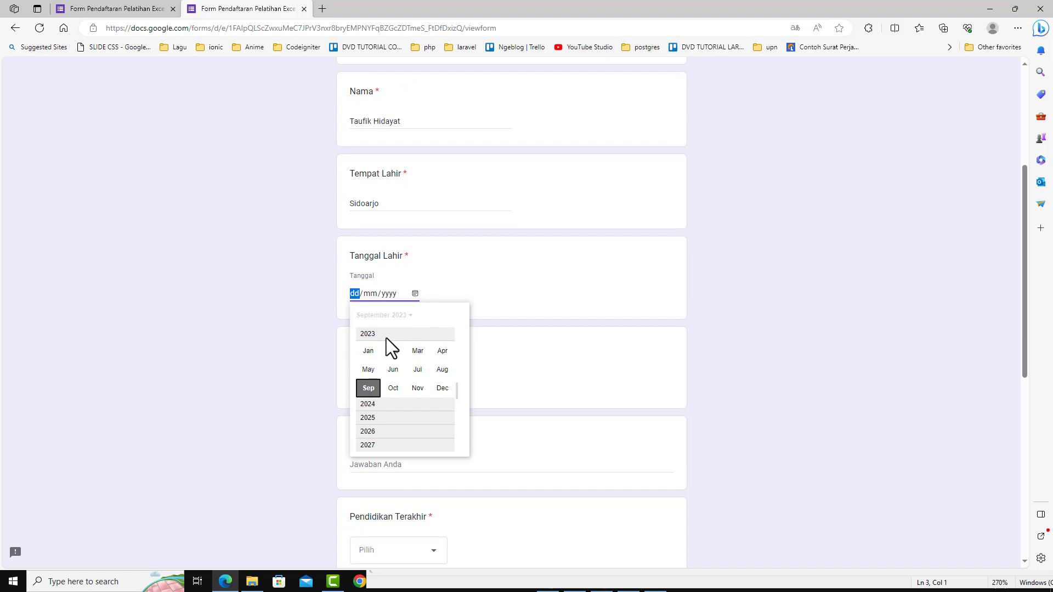
pyautogui.scroll(2, 388, 351)
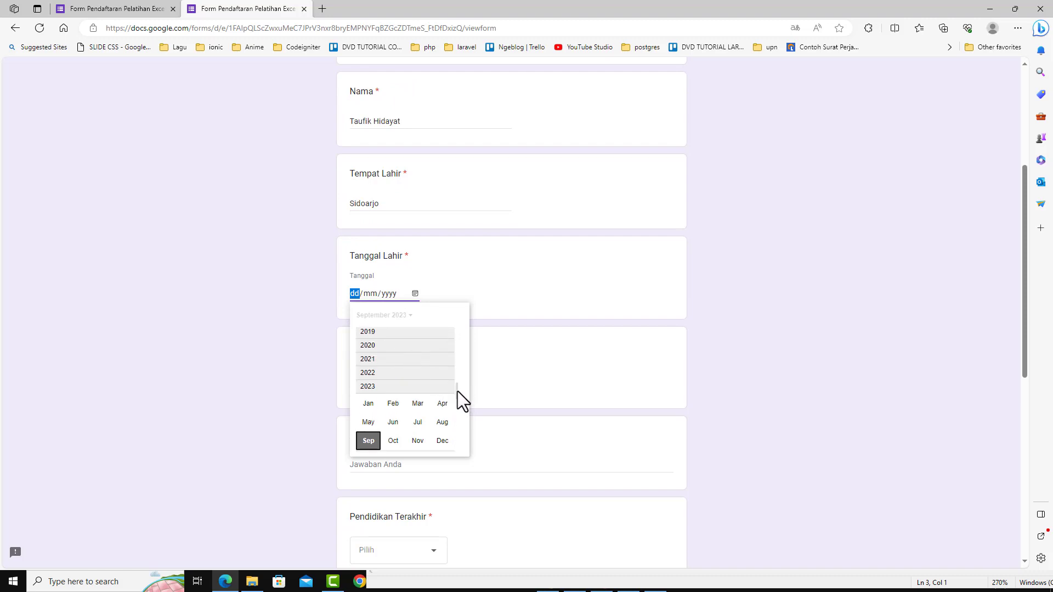
pyautogui.scroll(5, 457, 391)
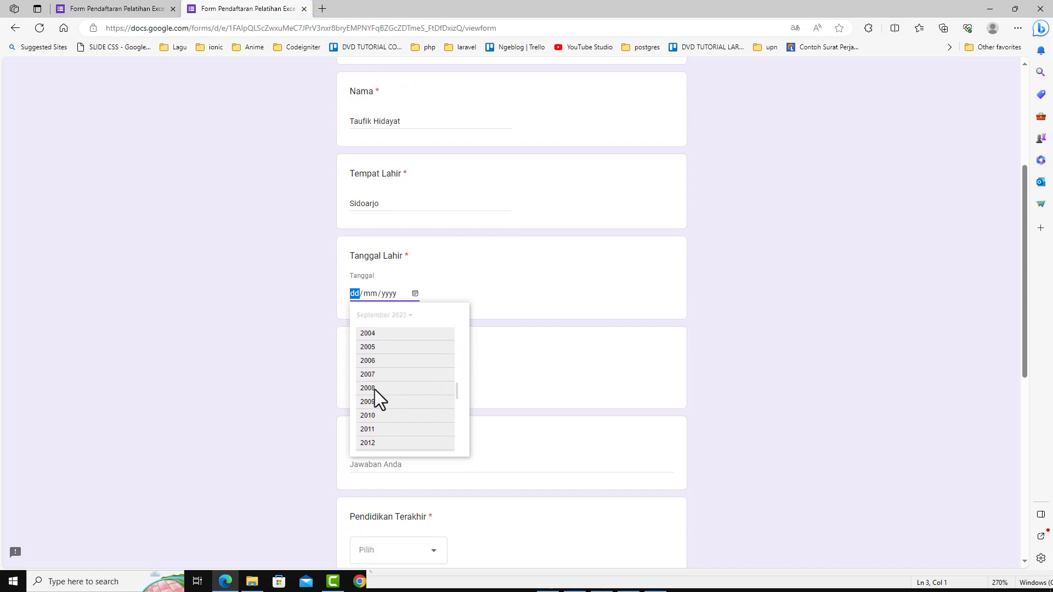
pyautogui.click(374, 389)
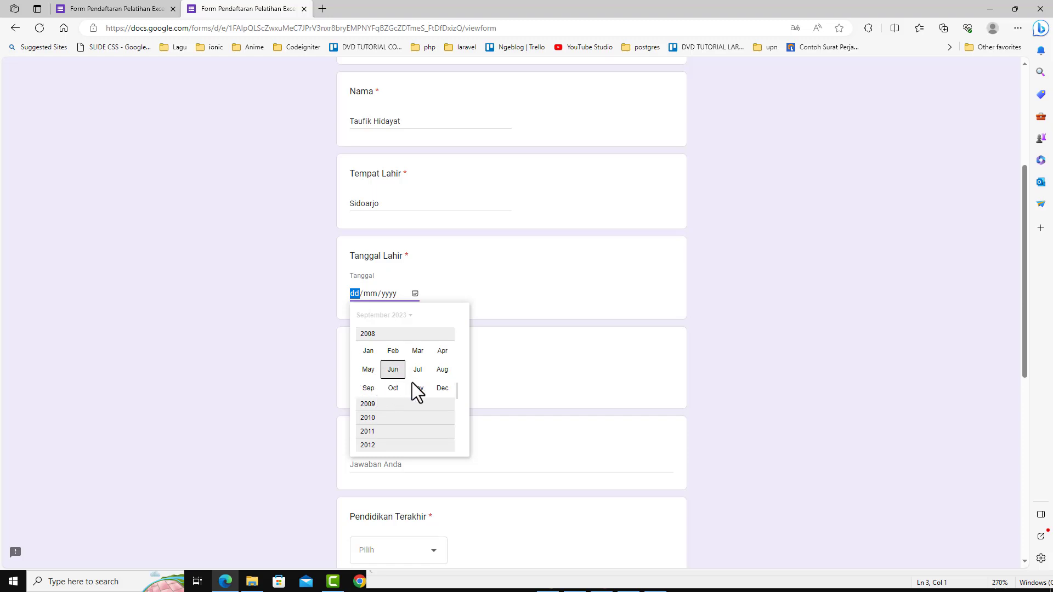
pyautogui.press('Return')
pyautogui.click(439, 384)
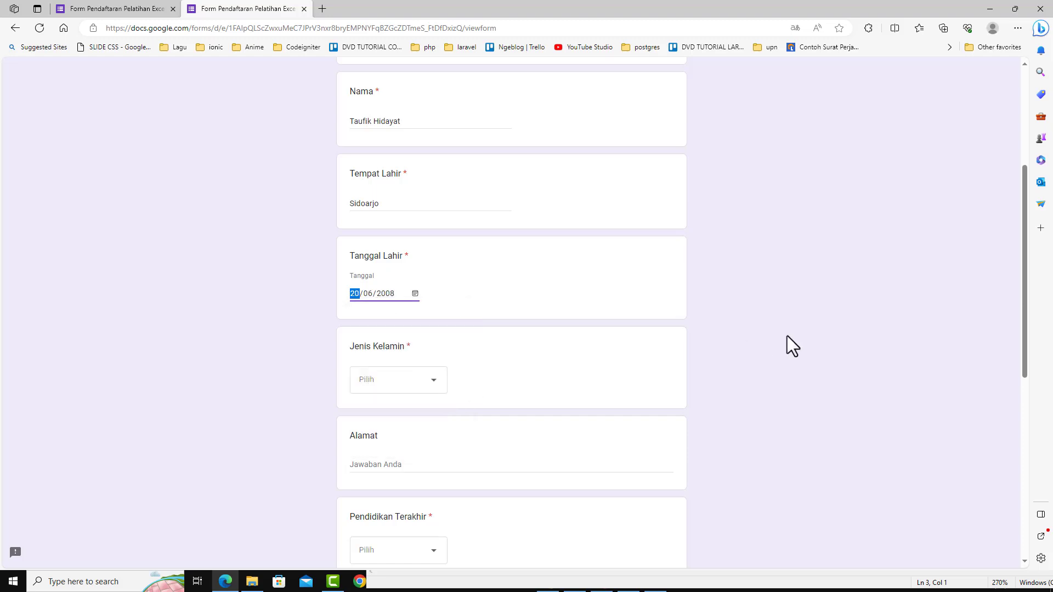
# Choose Pria as the gender
pyautogui.click(428, 384)
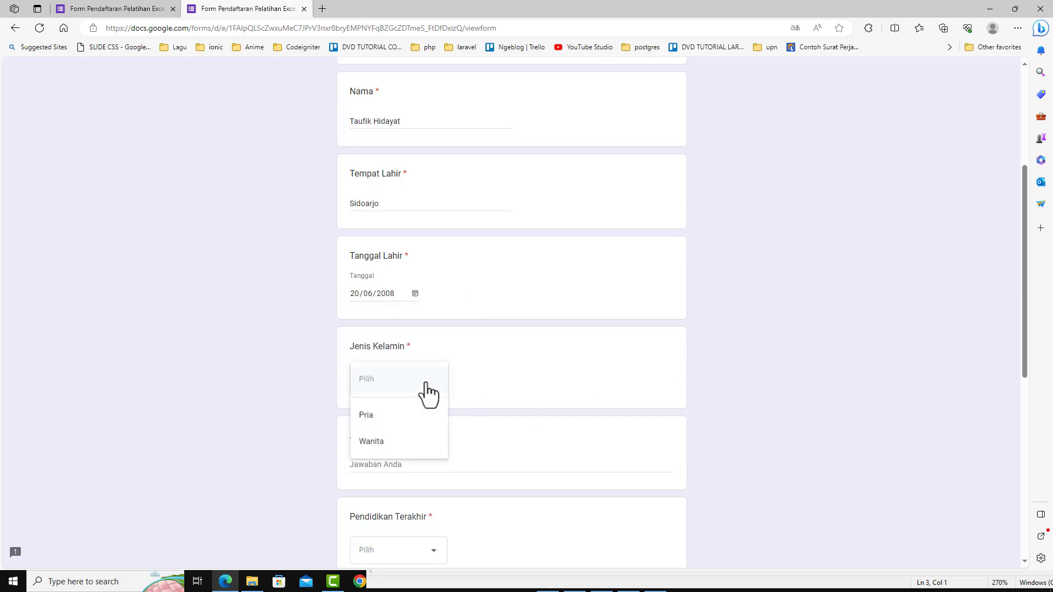
pyautogui.click(379, 415)
pyautogui.scroll(2, 732, 375)
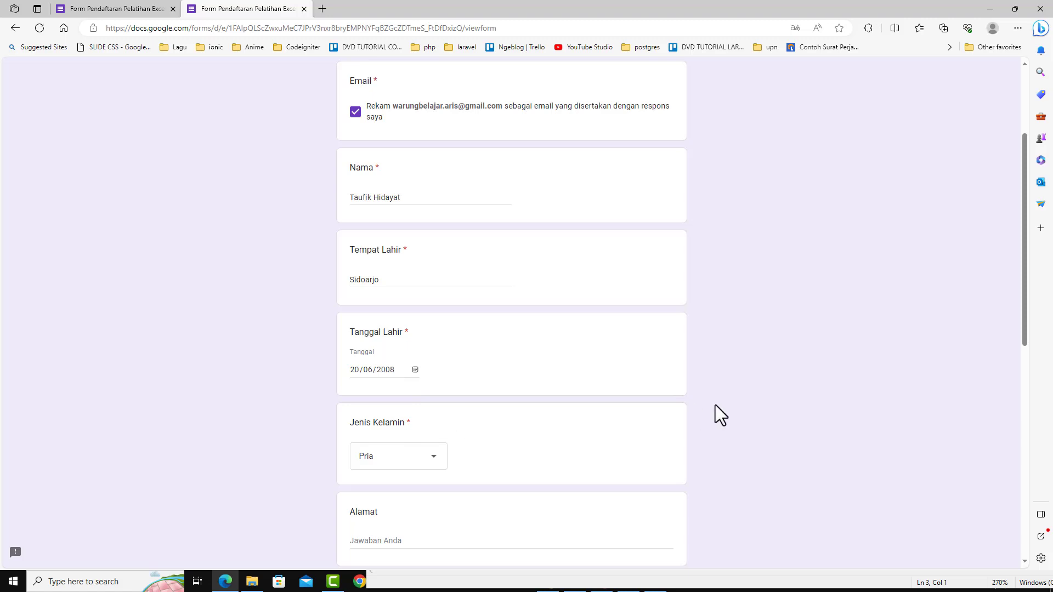
pyautogui.scroll(-4, 715, 405)
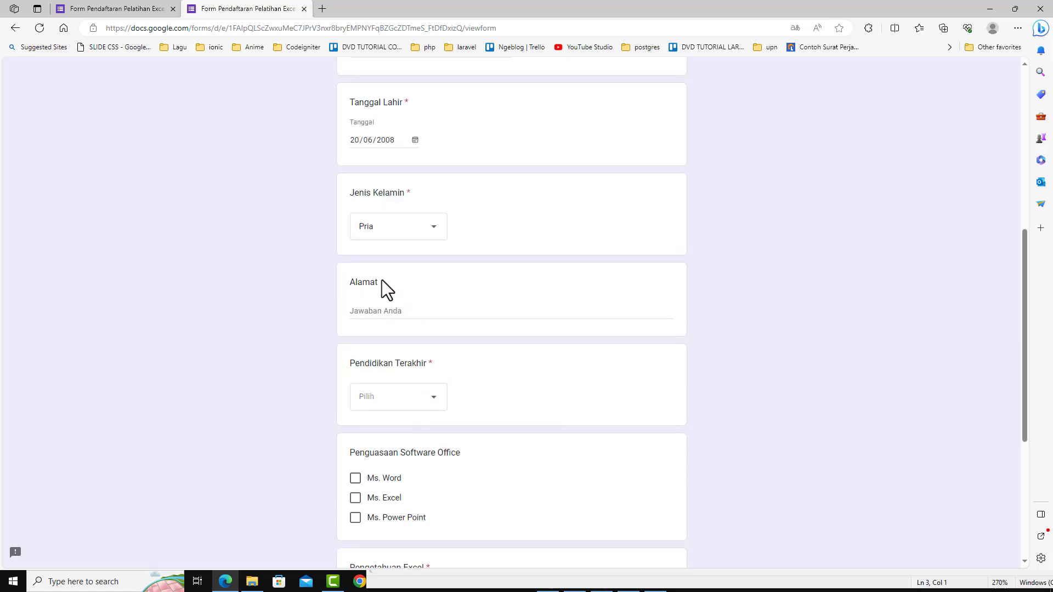
# Enter the respondent's street address and choose SMK as last education
pyautogui.click(377, 312)
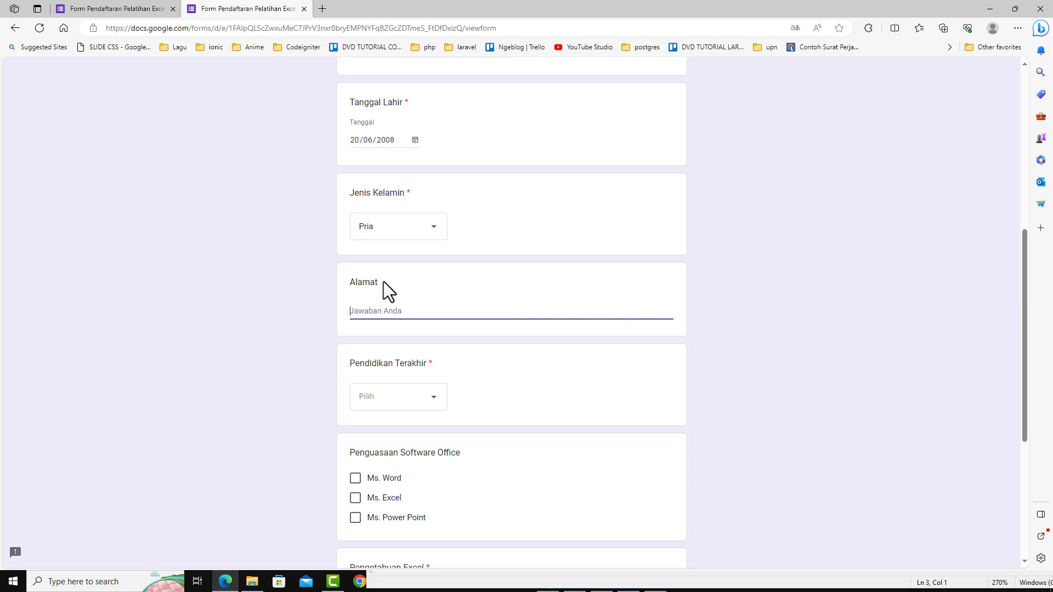
pyautogui.write('Jl. Belimbing No. 190 Rungkut,')
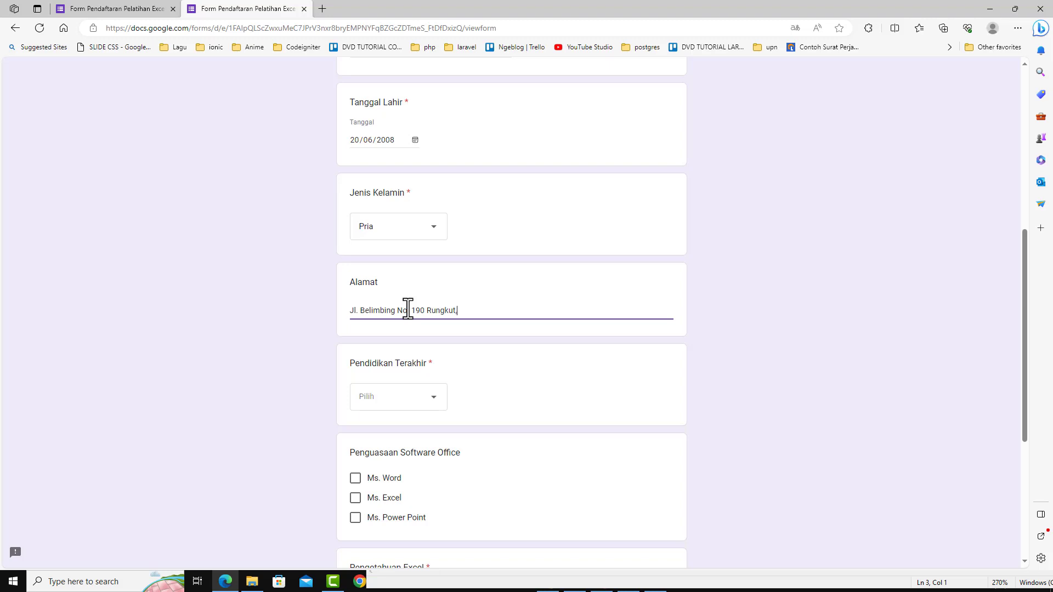
pyautogui.write(' Surabaya')
pyautogui.click(414, 396)
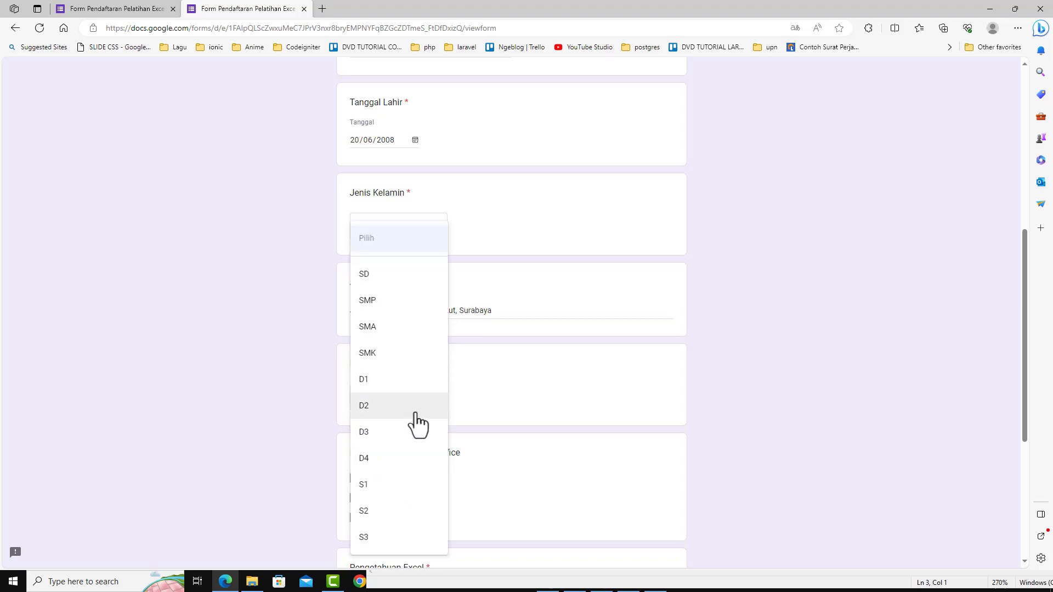
pyautogui.click(382, 358)
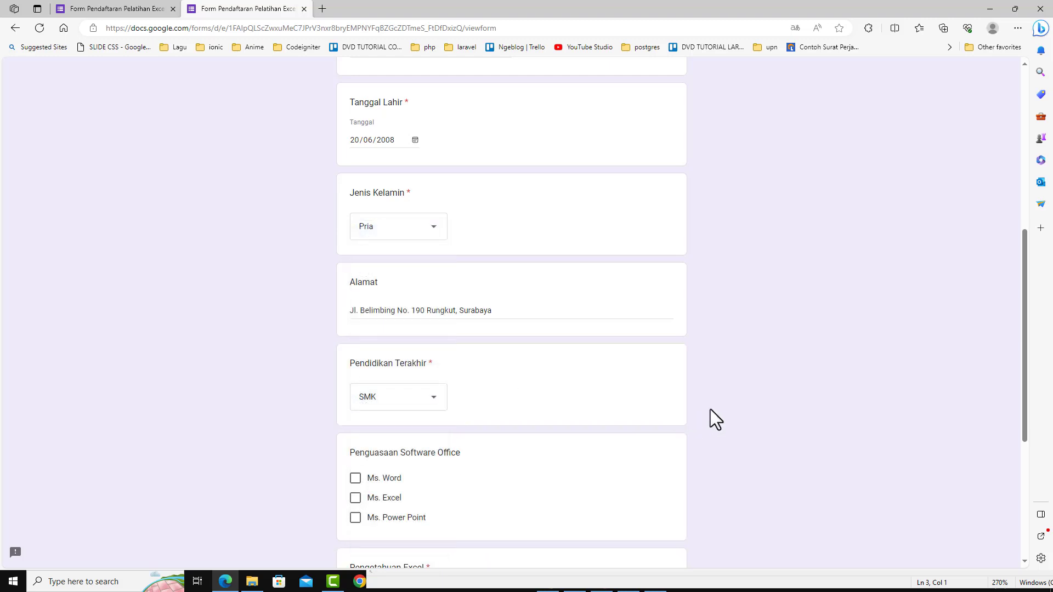
# Tick Ms. Word and Ms. Power Point, rate Excel knowledge 1, and begin adding a photo
pyautogui.scroll(-2, 761, 400)
pyautogui.scroll(-2, 761, 400)
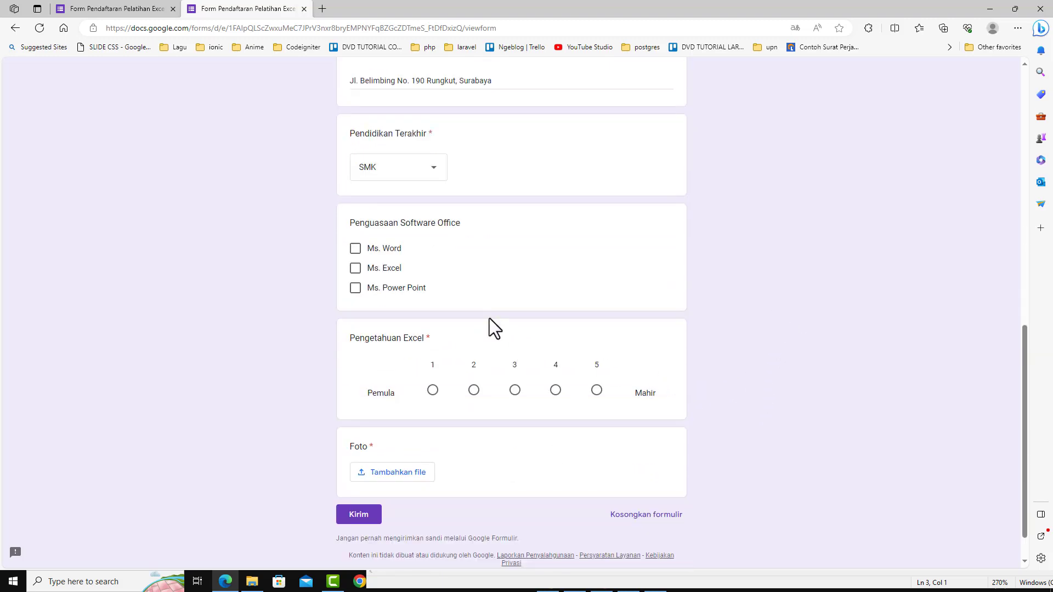
pyautogui.click(356, 251)
pyautogui.click(355, 289)
pyautogui.click(432, 390)
pyautogui.scroll(-1, 748, 378)
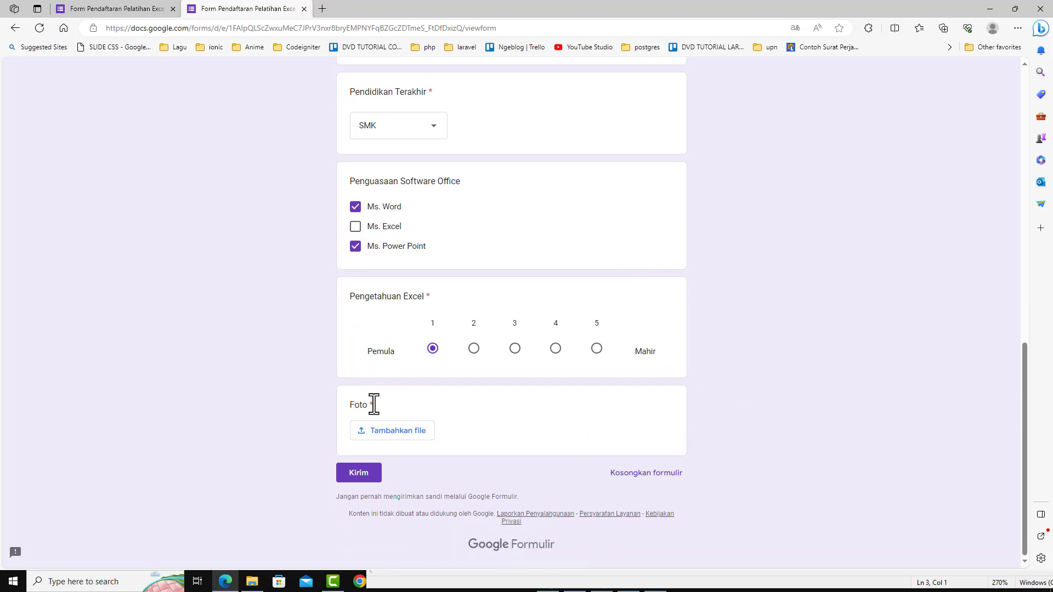
pyautogui.click(394, 436)
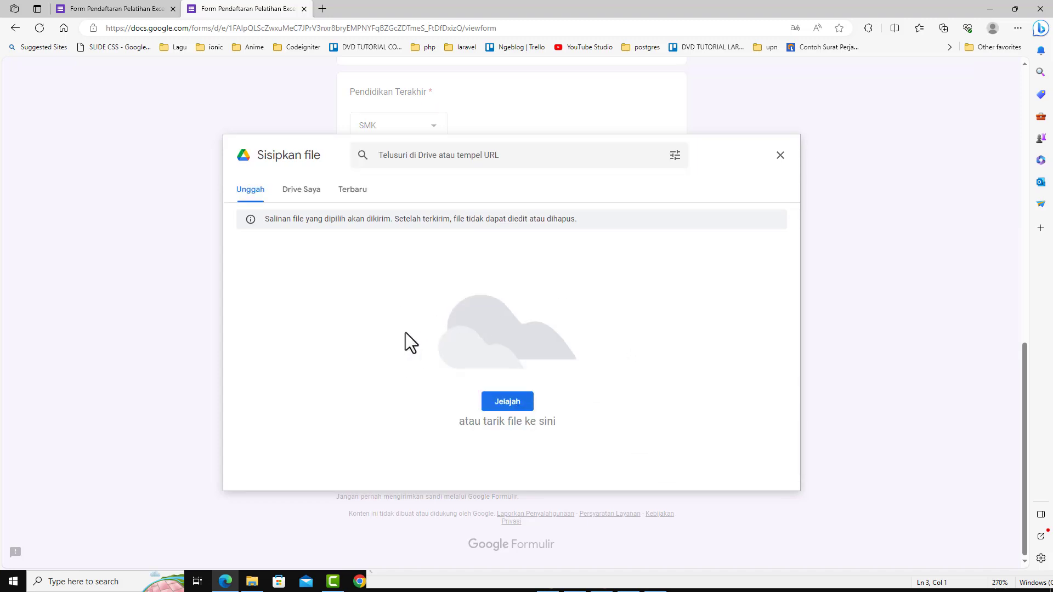
# Upload 1.jpg from the computer as the registrant's photo
pyautogui.click(505, 404)
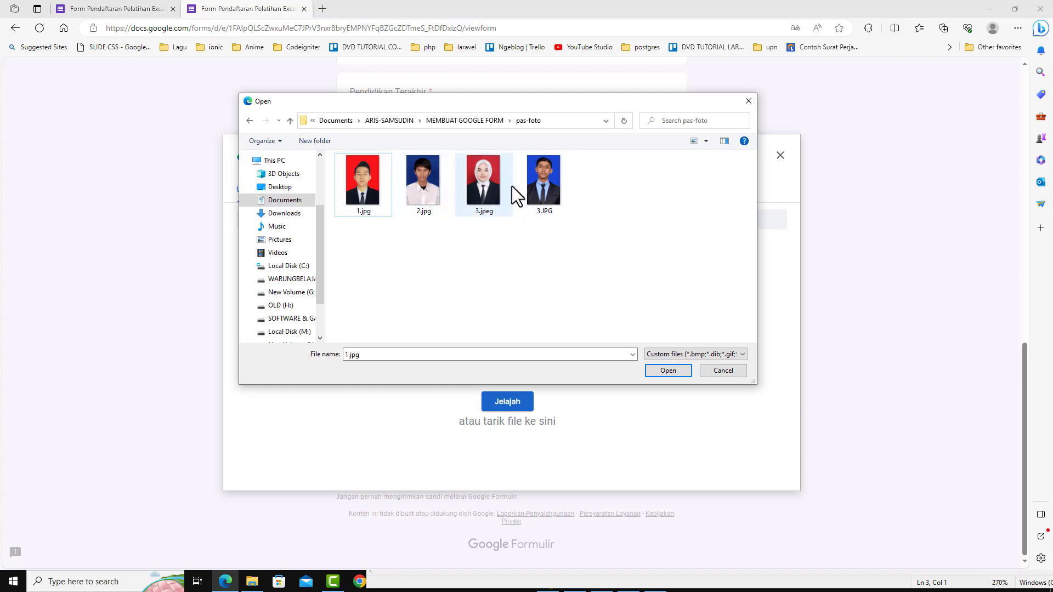
pyautogui.click(358, 174)
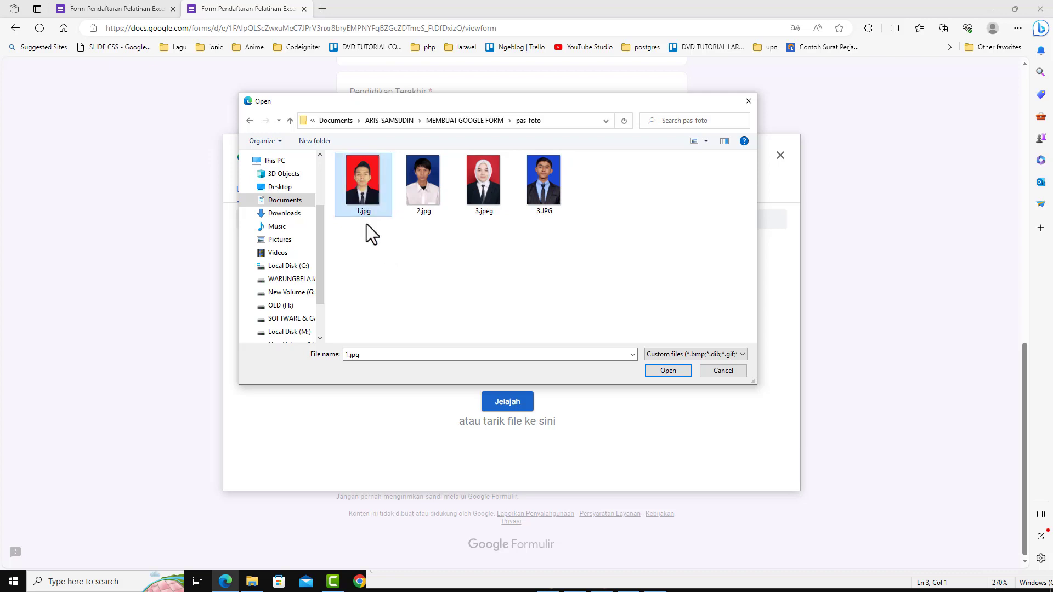
pyautogui.click(671, 370)
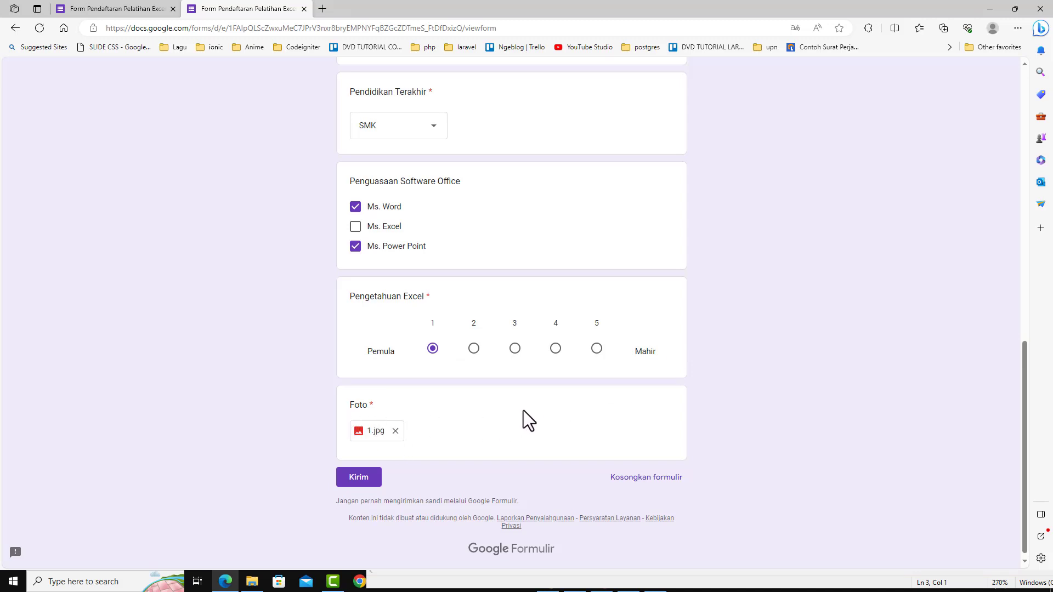
# Look over the filled-in answers and submit the registration
pyautogui.scroll(5, 464, 422)
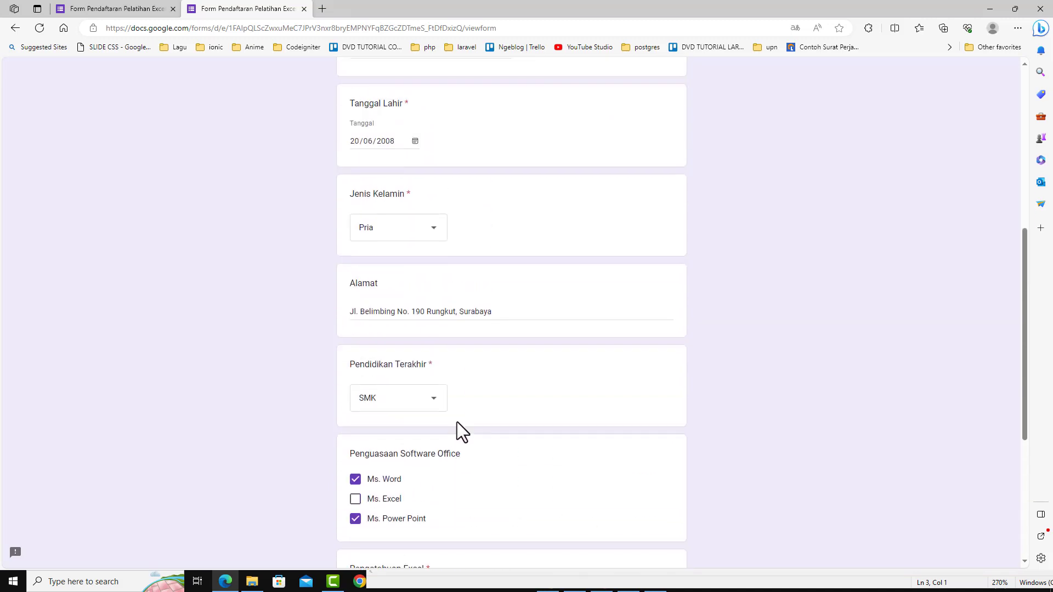
pyautogui.scroll(7, 456, 422)
pyautogui.scroll(-12, 456, 422)
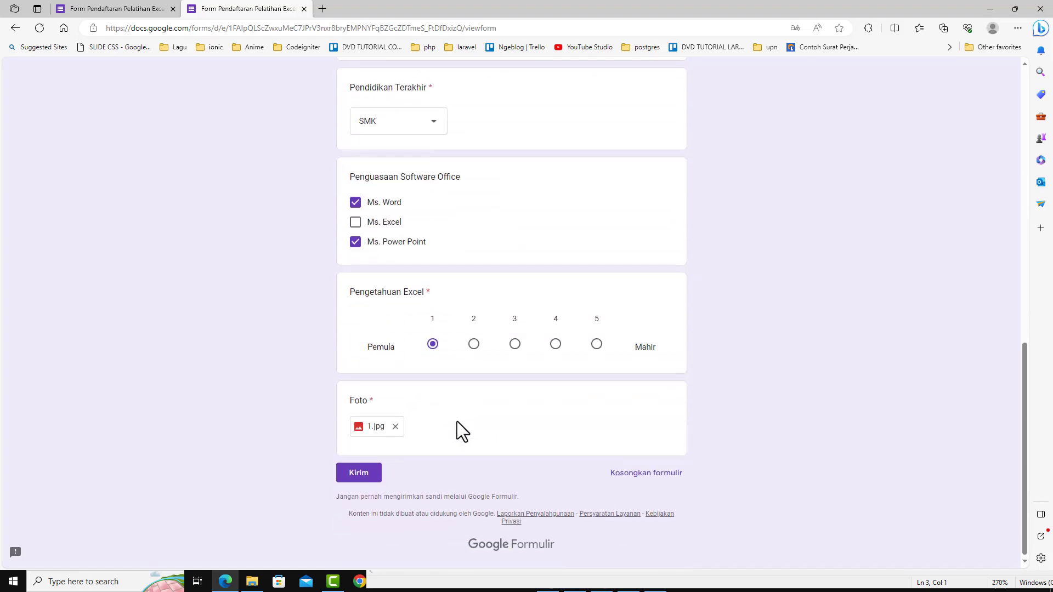
pyautogui.click(357, 477)
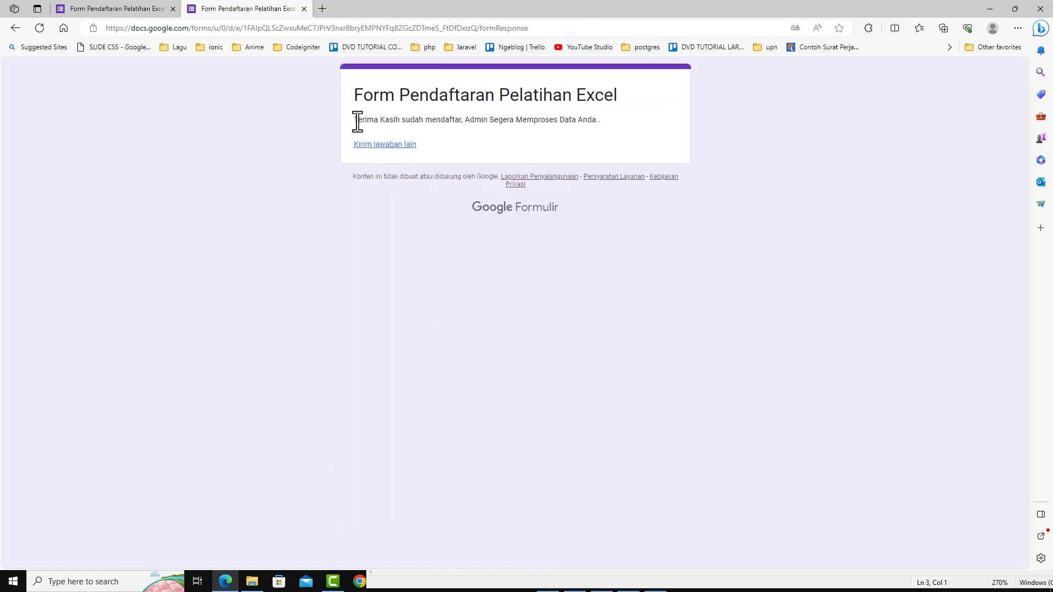
# Highlight the thank-you message, then load 'Kirim jawaban lain' for a blank form
pyautogui.moveTo(356, 121); pyautogui.dragTo(614, 120)
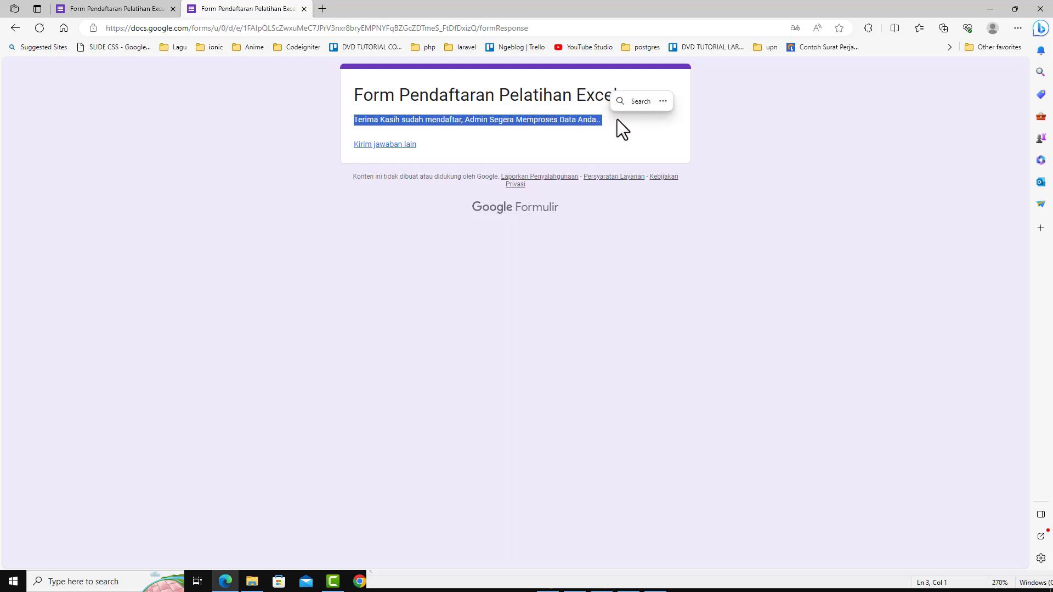
pyautogui.click(431, 271)
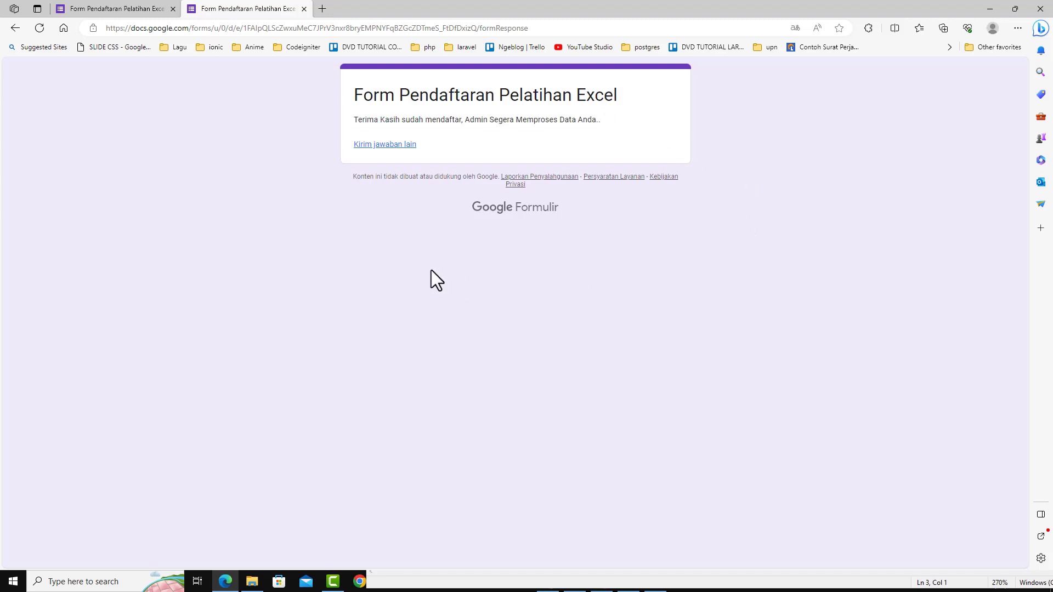
pyautogui.click(380, 147)
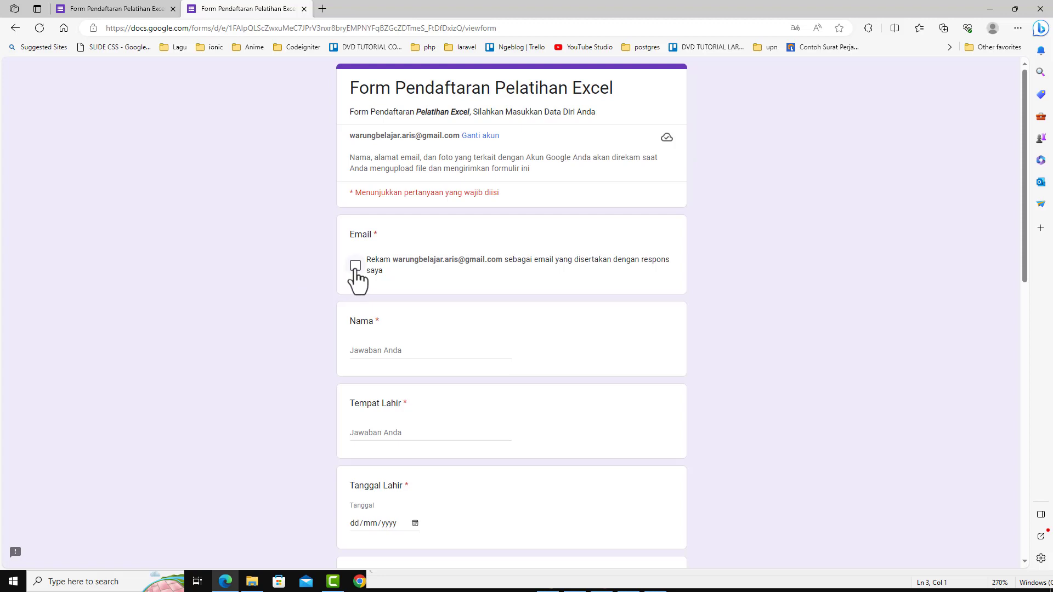
# Record the e-mail, enter the participant's name and birth place Surabaya
pyautogui.click(355, 266)
pyautogui.scroll(-2, 486, 340)
pyautogui.click(385, 274)
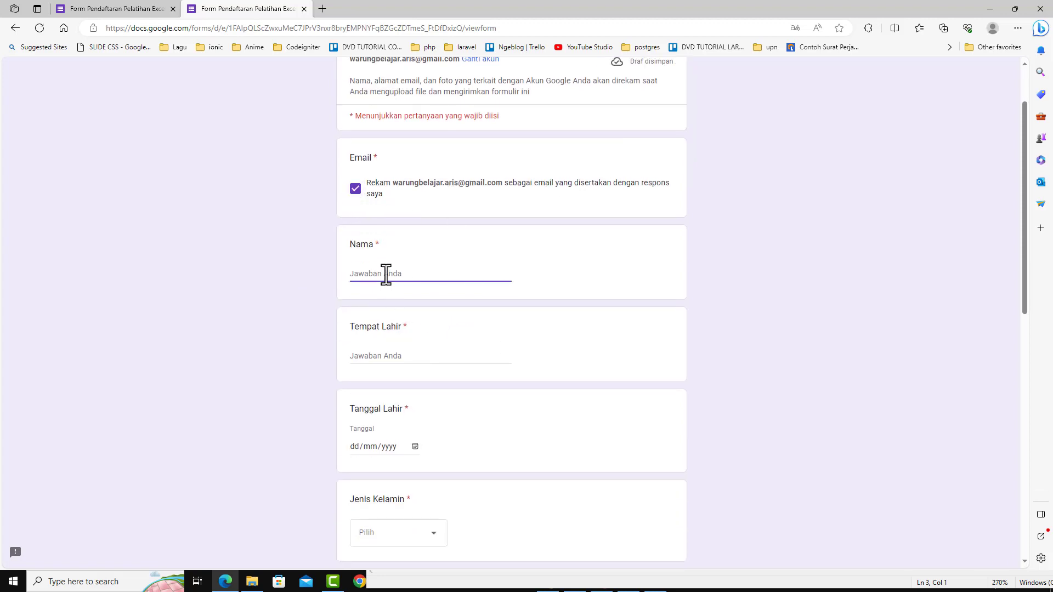
pyautogui.write('Budi Cahyadi')
pyautogui.scroll(-1, 385, 274)
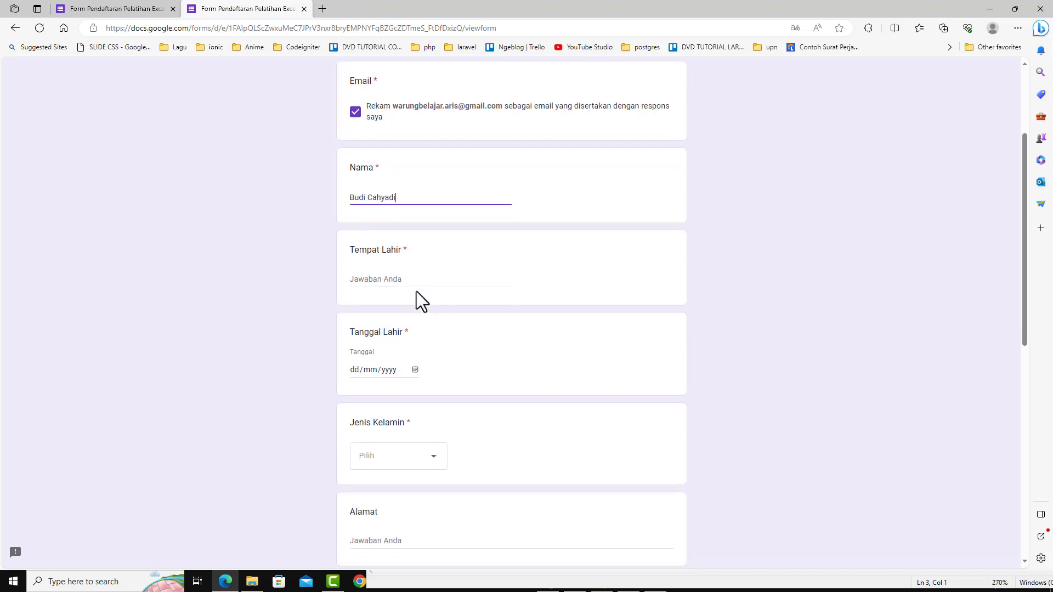
pyautogui.click(414, 281)
pyautogui.write('Surabay')
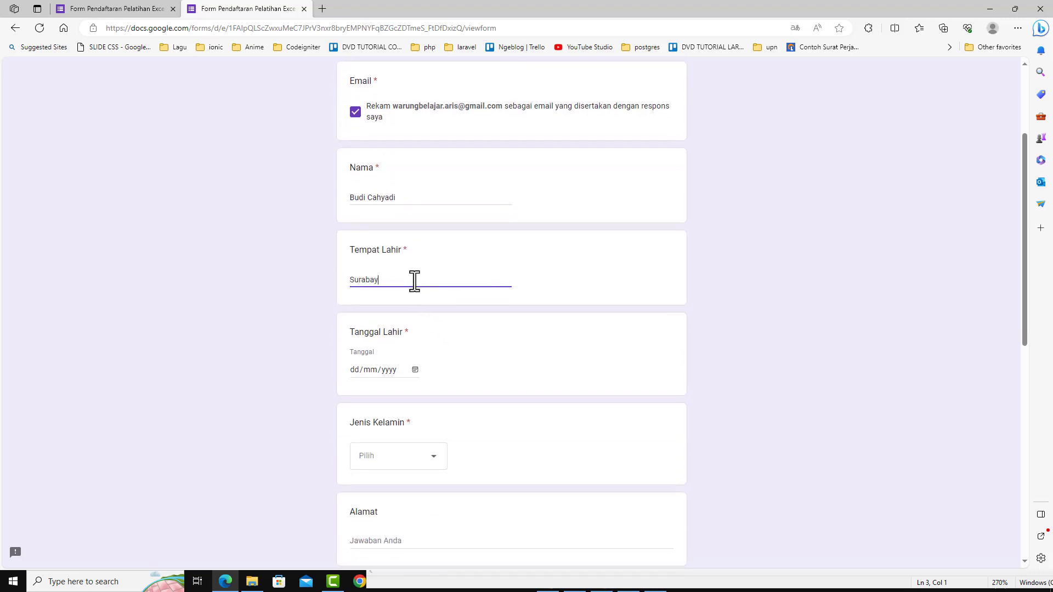
pyautogui.write('a')
# Set the birth date to 10 November 2010 in the date picker
pyautogui.click(415, 369)
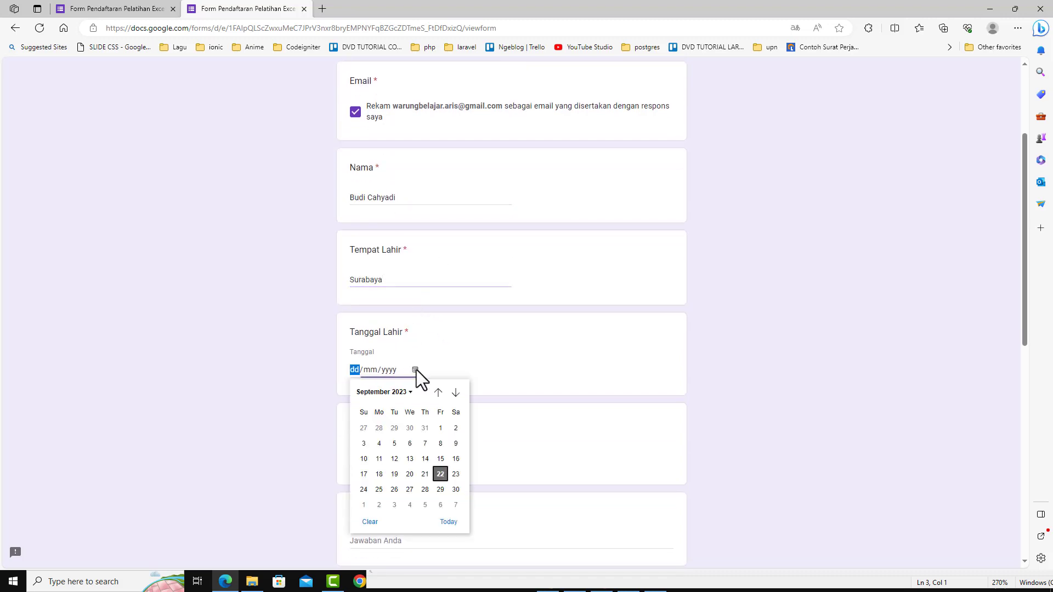
pyautogui.click(406, 392)
pyautogui.scroll(10, 396, 431)
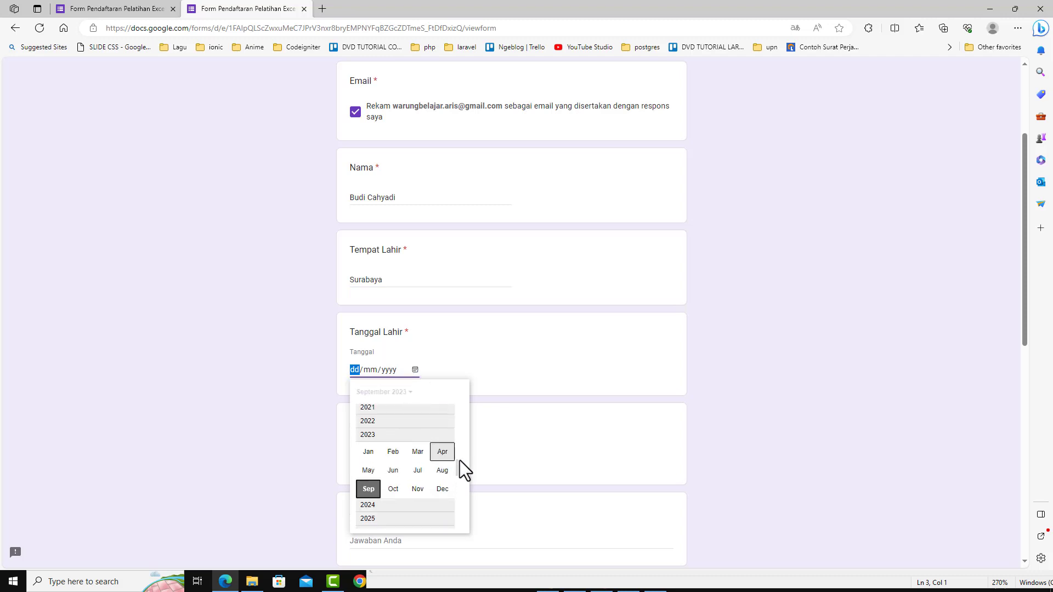
pyautogui.moveTo(457, 469); pyautogui.dragTo(465, 408)
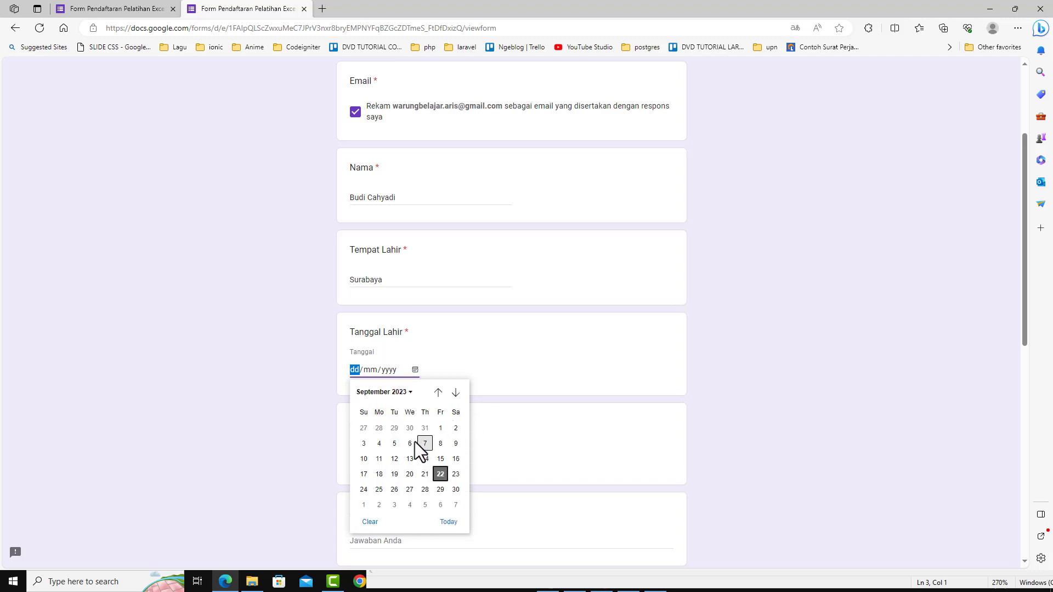
pyautogui.click(408, 393)
pyautogui.moveTo(457, 466); pyautogui.dragTo(457, 412)
pyautogui.click(382, 440)
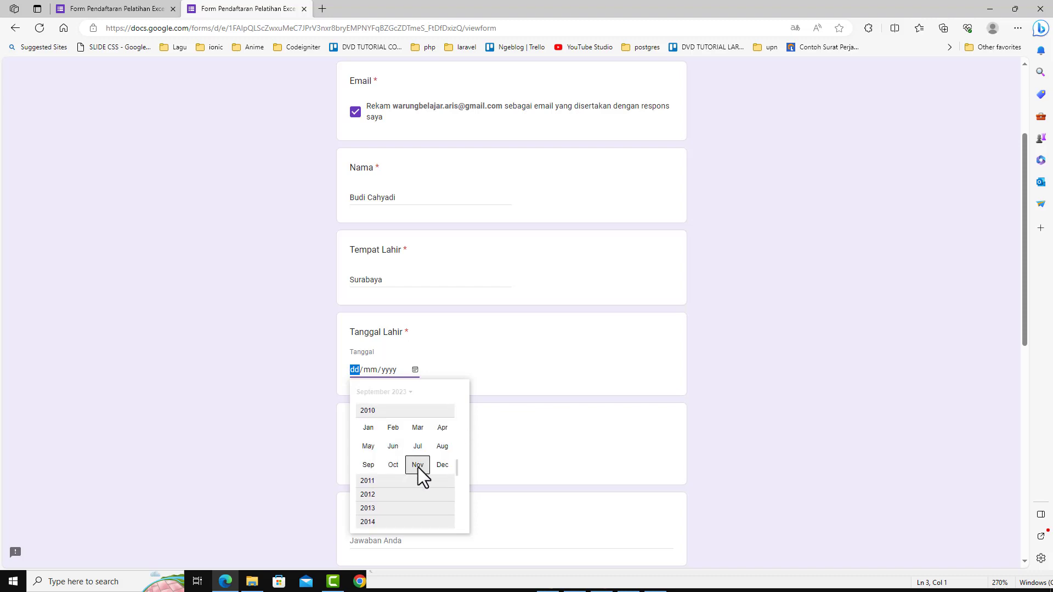
pyautogui.click(417, 463)
pyautogui.click(409, 444)
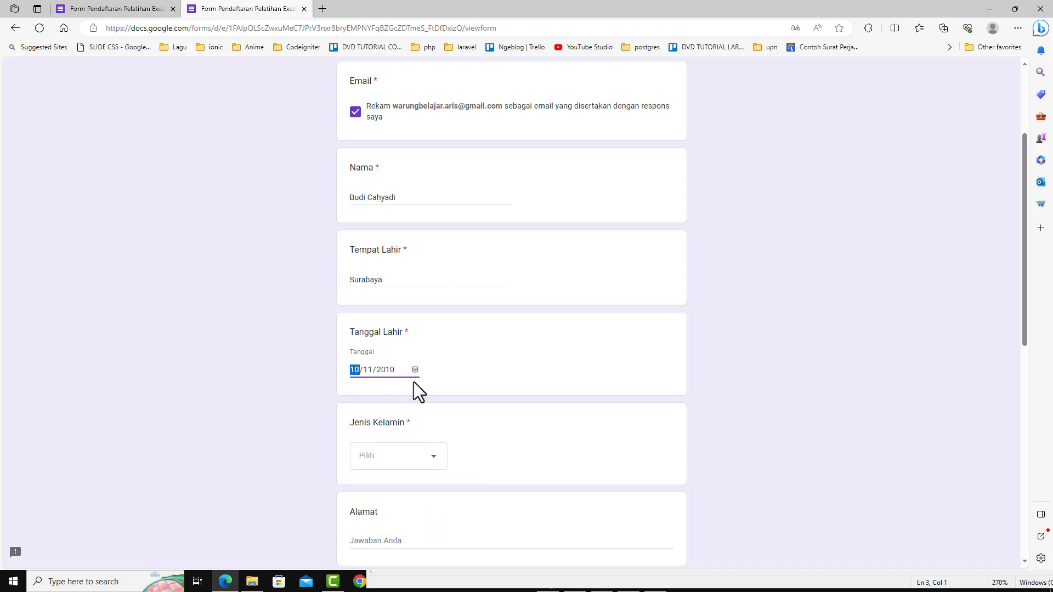
# Choose Pria as gender and SMA as last education
pyautogui.scroll(-1, 558, 407)
pyautogui.click(427, 392)
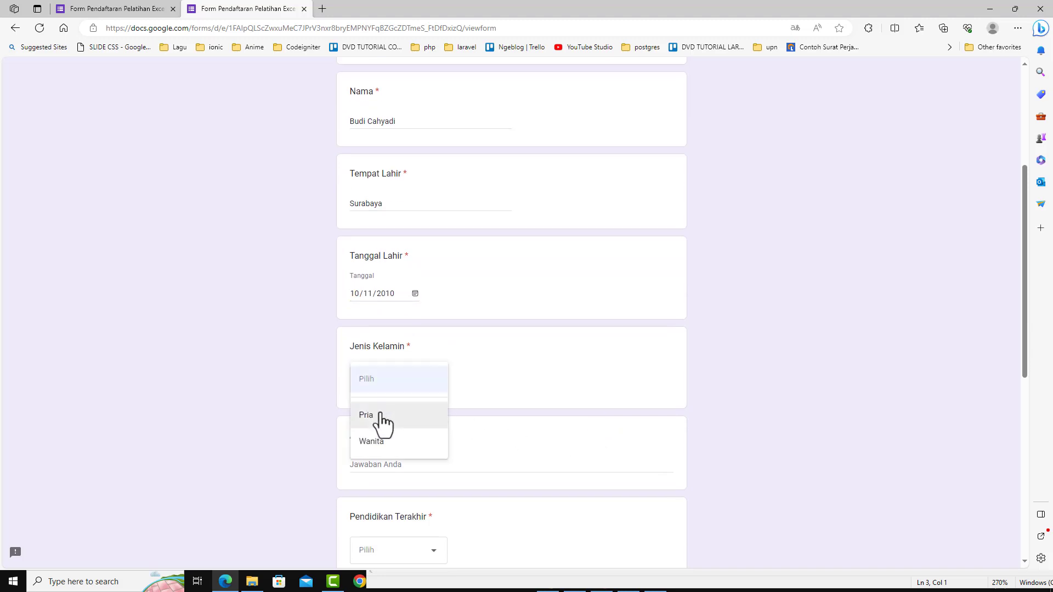
pyautogui.click(377, 417)
pyautogui.scroll(-3, 695, 417)
pyautogui.click(430, 232)
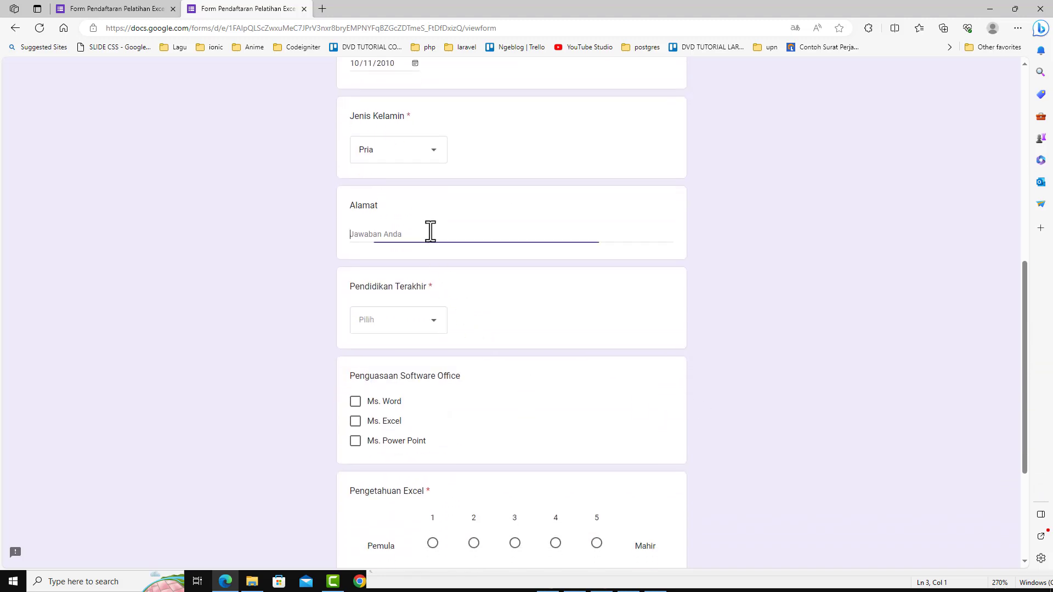
pyautogui.click(425, 328)
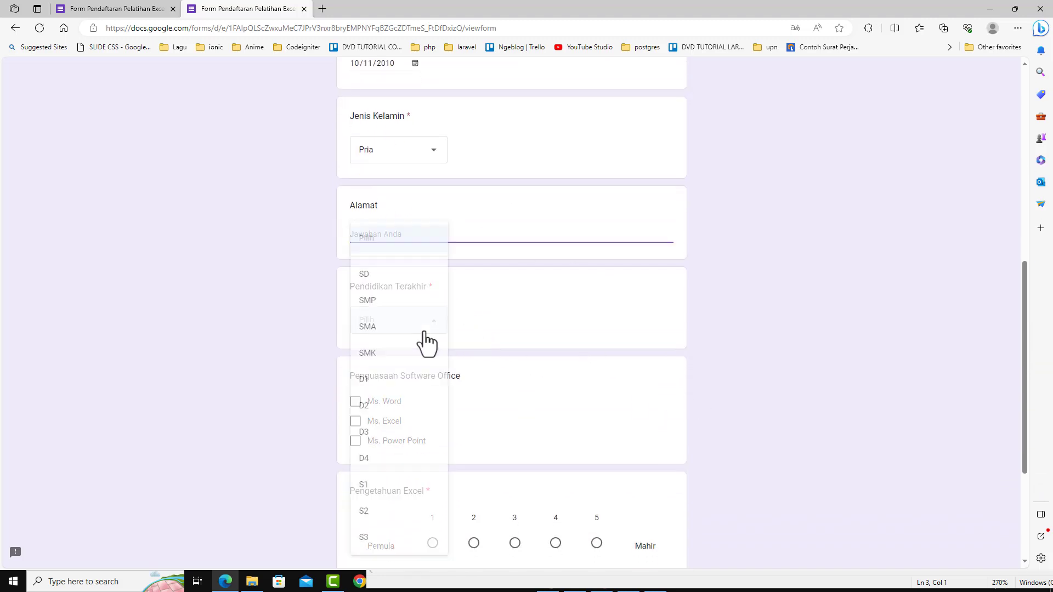
pyautogui.click(367, 327)
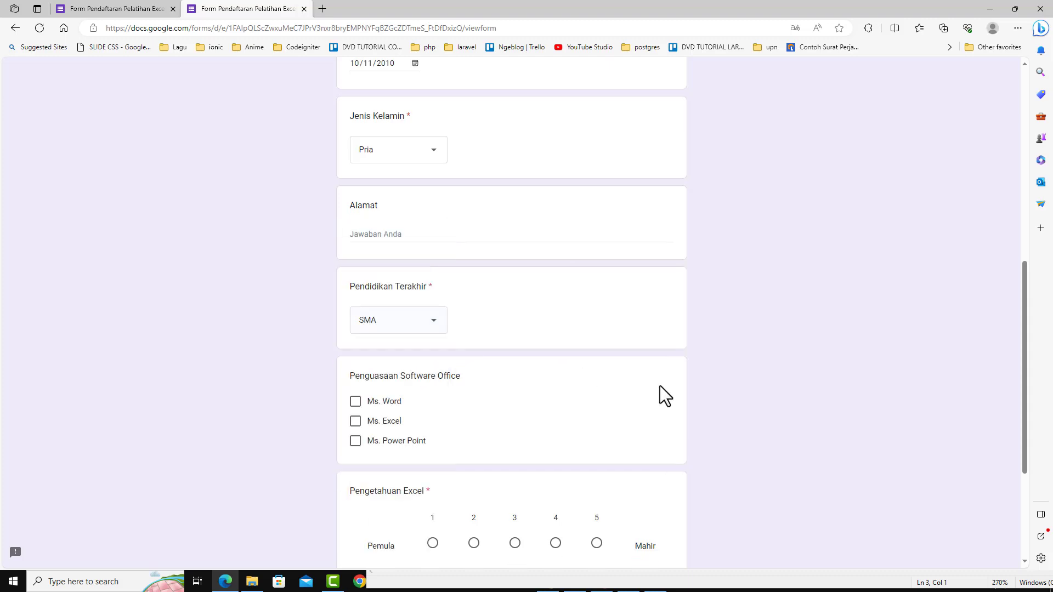
# Tick Ms. Word and Ms. Excel and rate Excel knowledge as 3
pyautogui.scroll(-3, 660, 395)
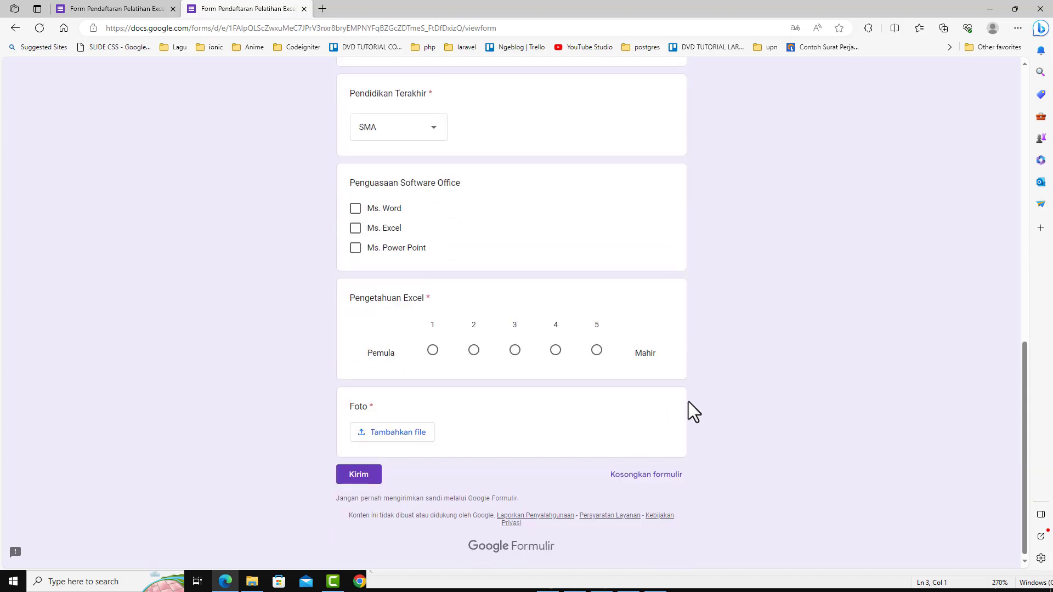
pyautogui.click(356, 208)
pyautogui.click(355, 227)
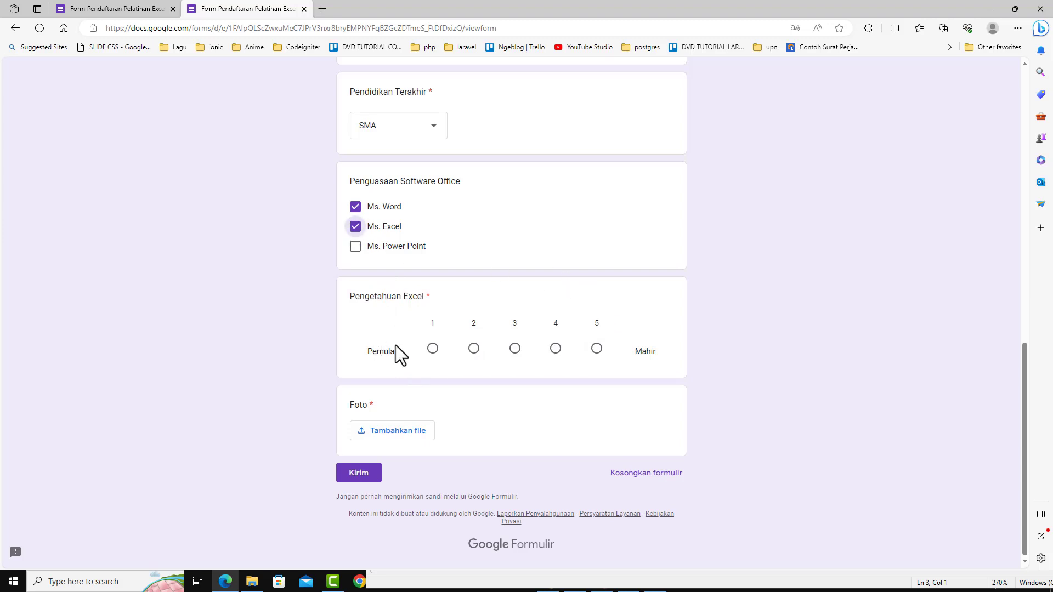
pyautogui.click(515, 349)
# Attach 3.JPG as the photo and submit the second registration
pyautogui.click(382, 433)
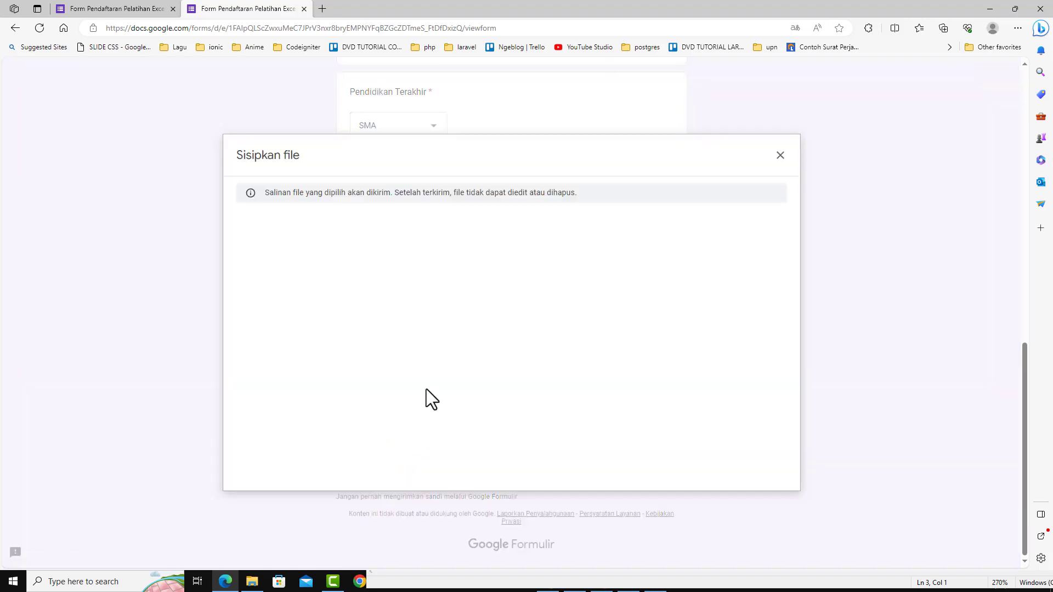
pyautogui.click(503, 404)
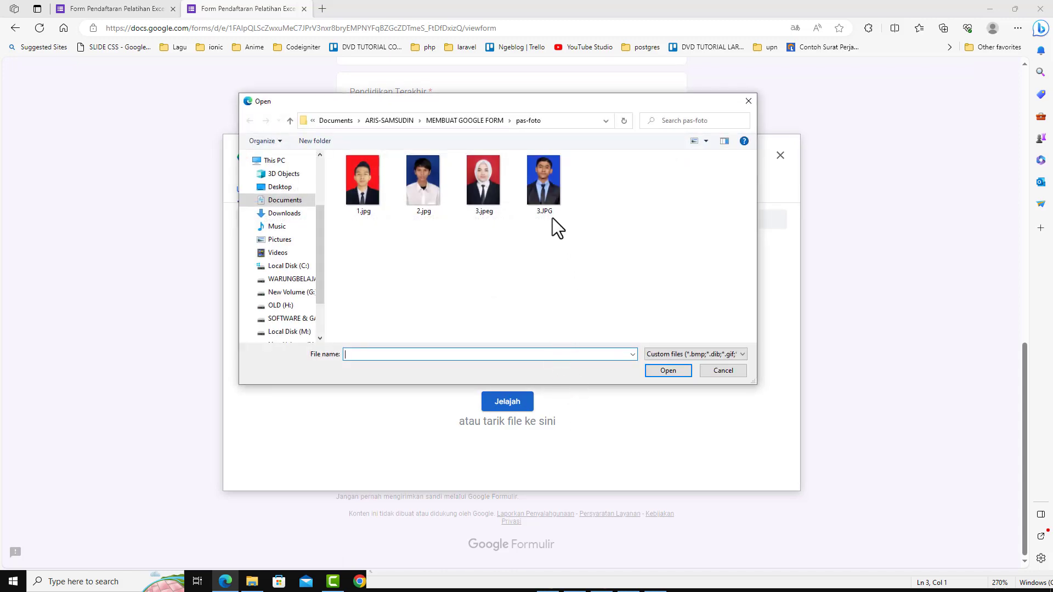
pyautogui.click(552, 218)
pyautogui.click(648, 371)
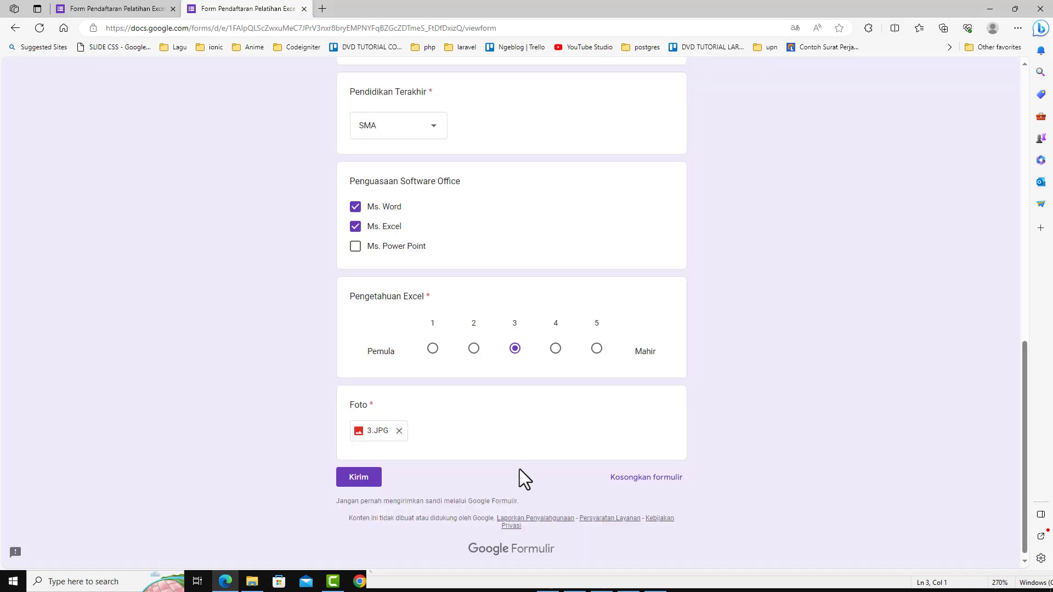
pyautogui.click(358, 479)
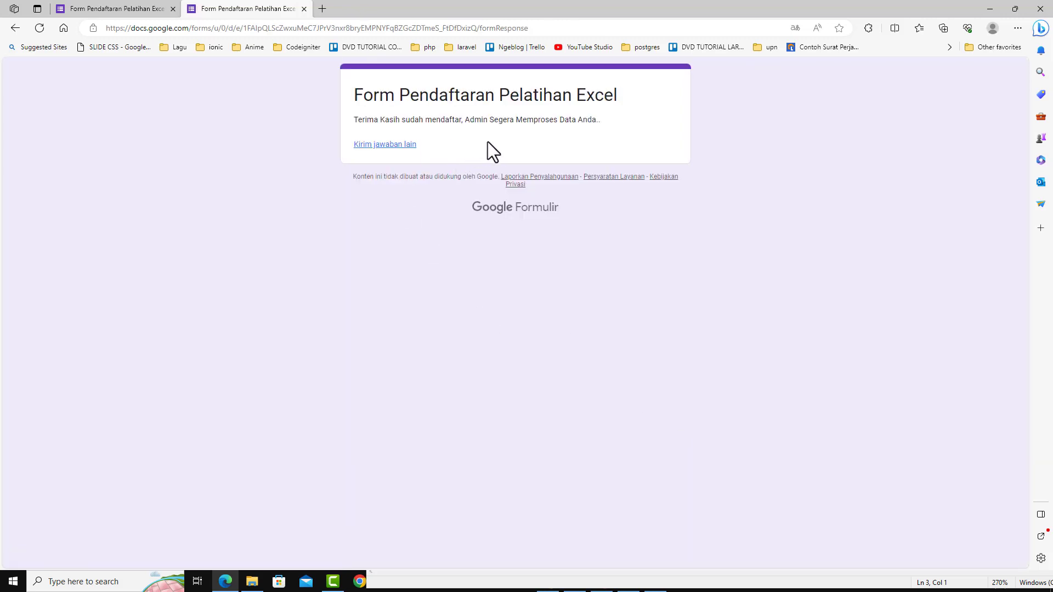
# In materi.txt, highlight the third topic, then the fourth, Melihat Hasil Pengisian Data
pyautogui.click(419, 582)
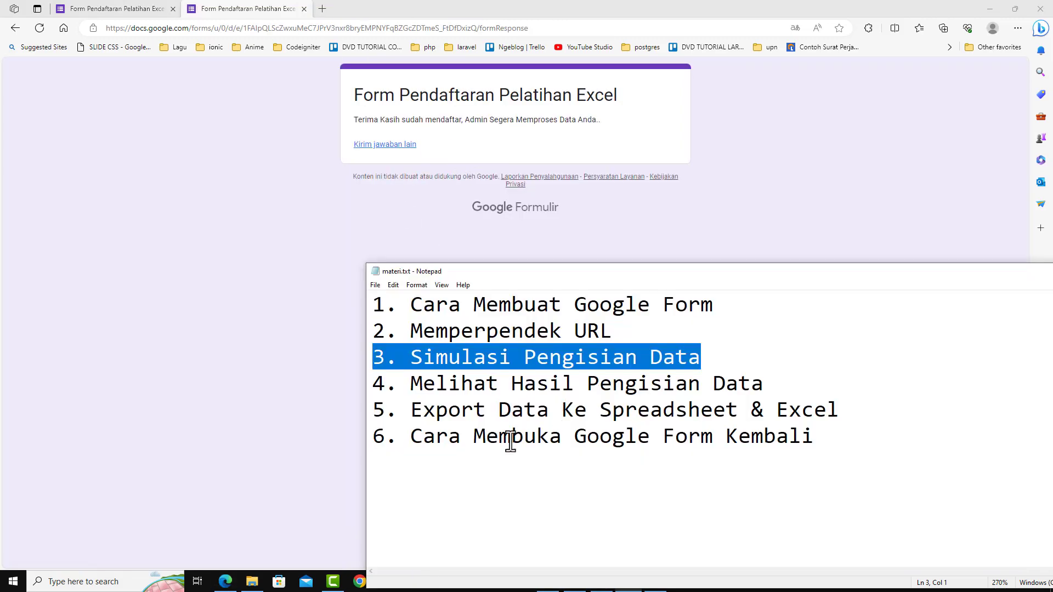
pyautogui.moveTo(713, 357); pyautogui.dragTo(394, 358)
pyautogui.moveTo(777, 386); pyautogui.dragTo(373, 384)
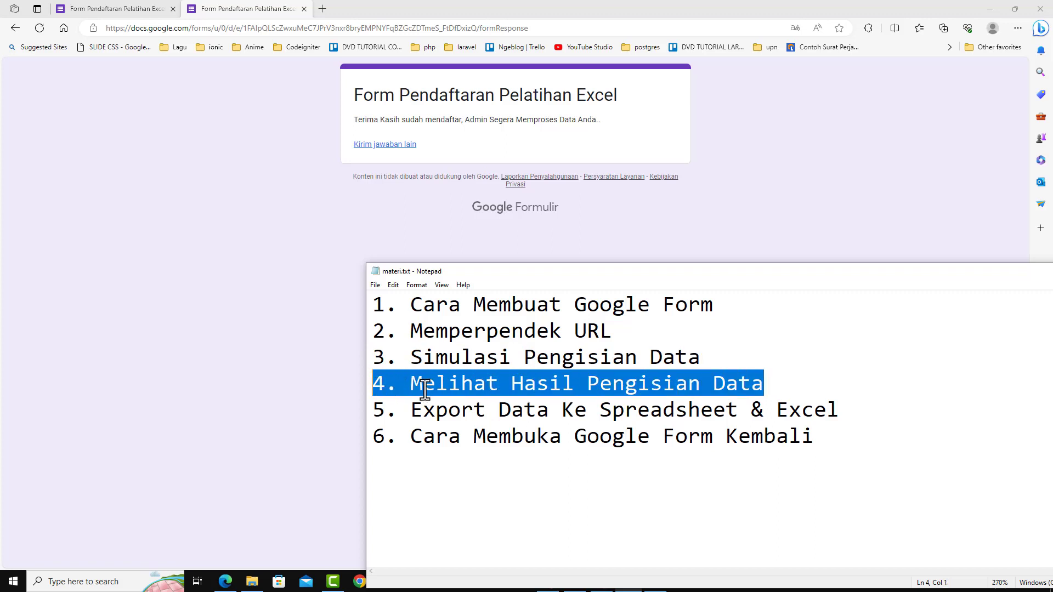
# Reposition the Notepad window and minimize it, leaving the browser showing
pyautogui.click(334, 448)
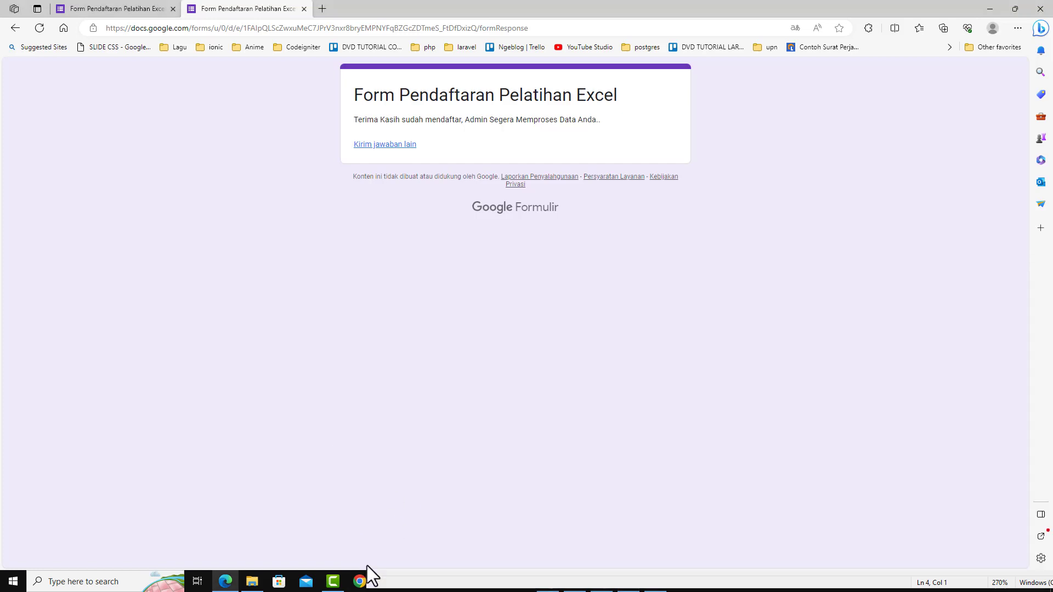
pyautogui.click(419, 582)
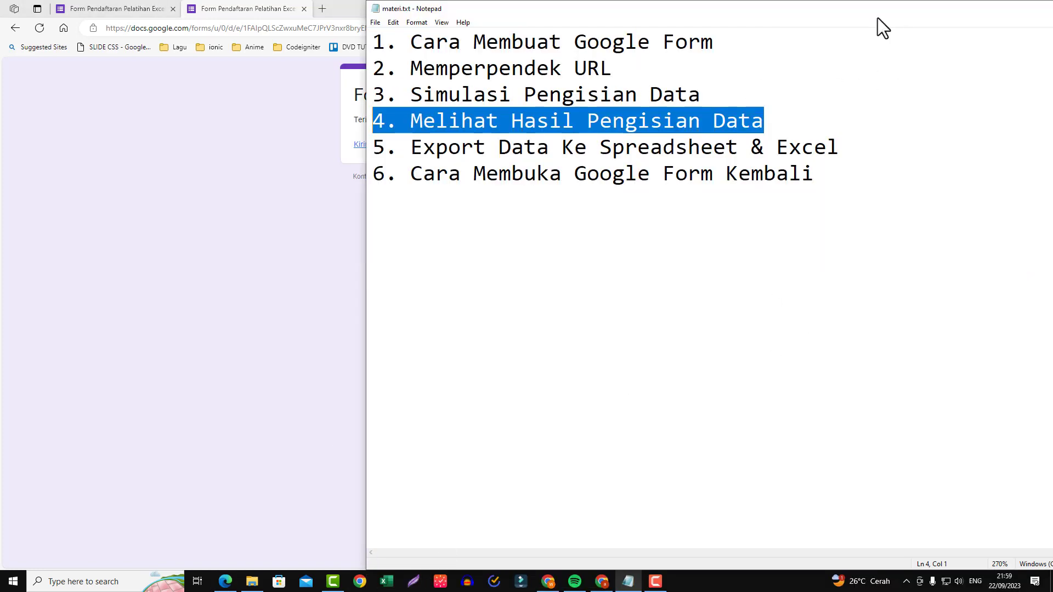
pyautogui.moveTo(861, 12); pyautogui.dragTo(662, 14)
pyautogui.click(825, 14)
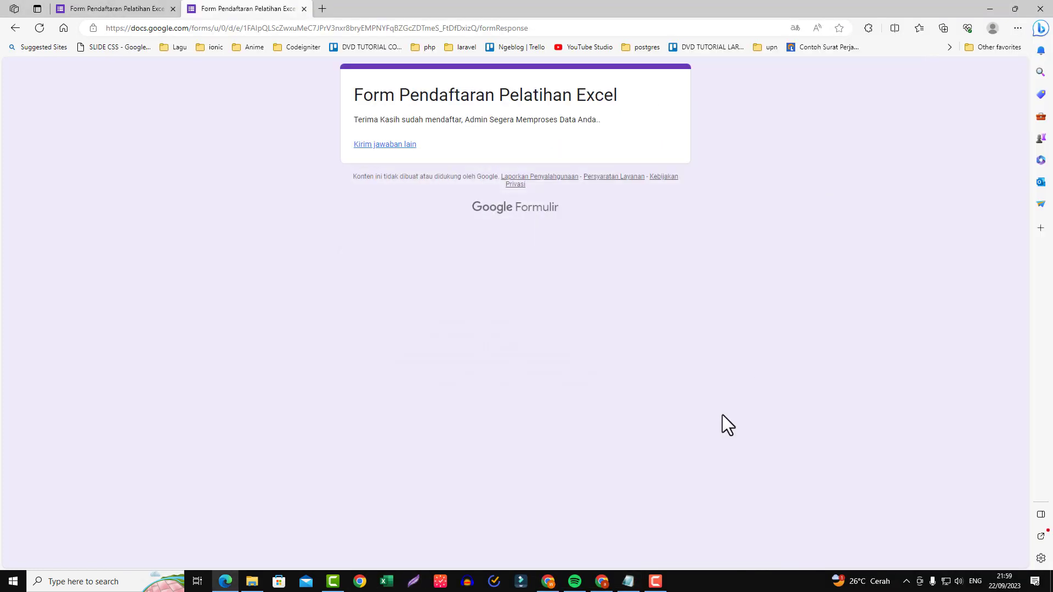
# Go back to the form editor tab in Chrome and close the Send form dialog
pyautogui.click(602, 581)
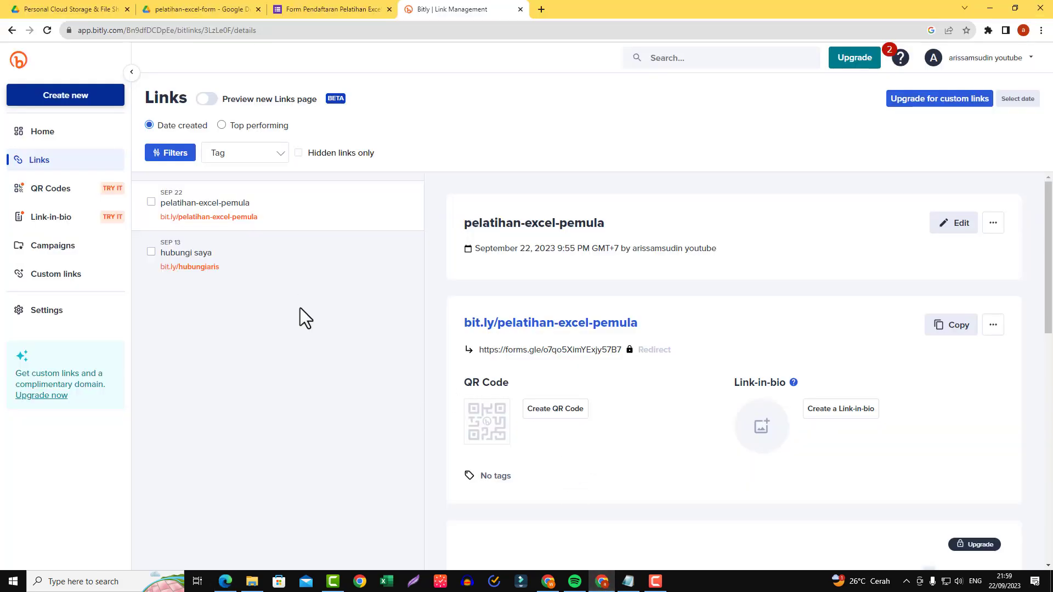
pyautogui.click(339, 10)
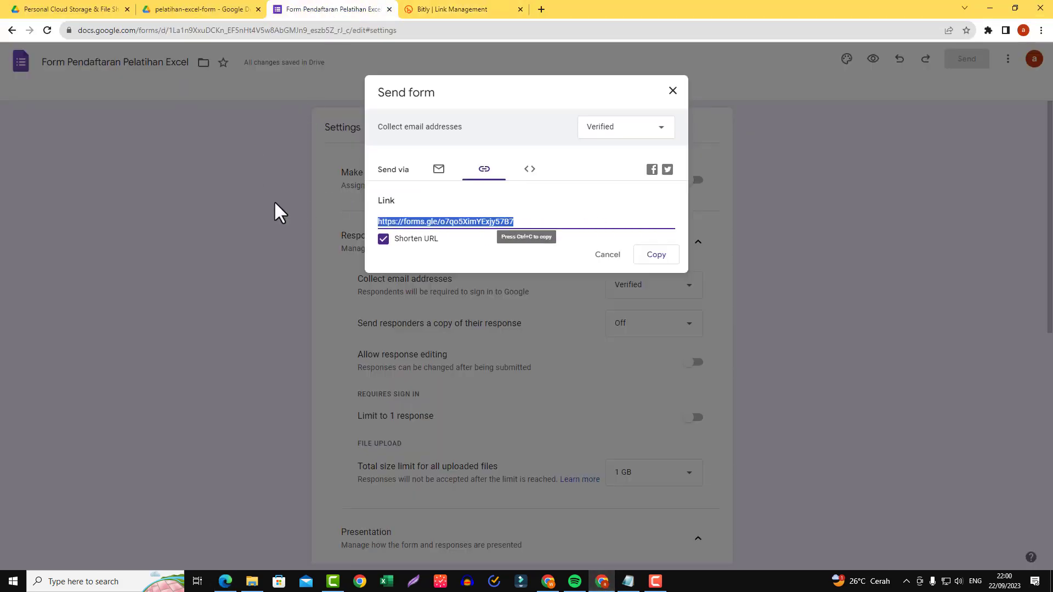
pyautogui.click(672, 91)
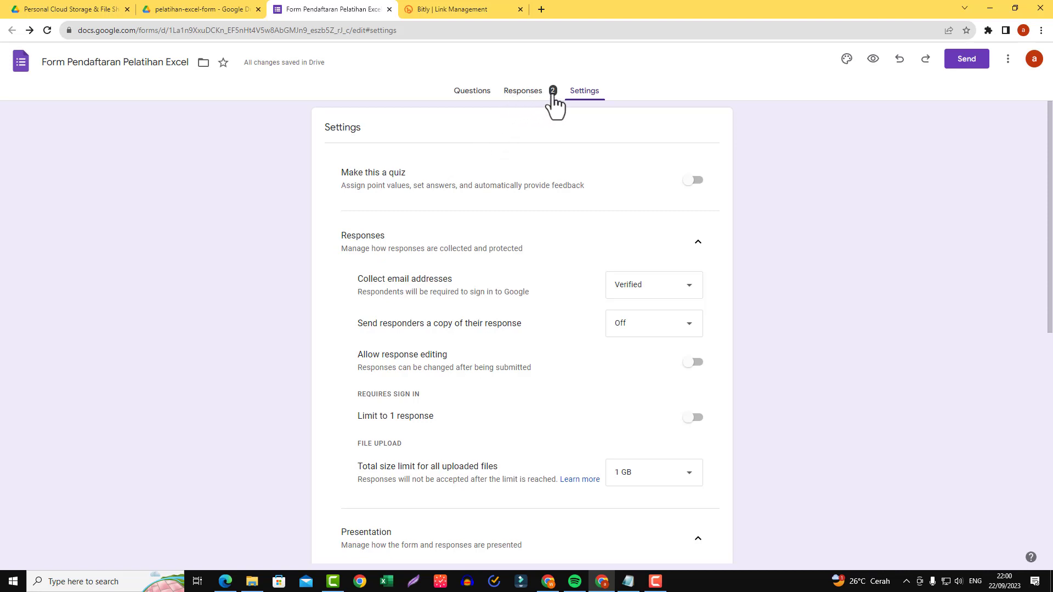
# Scroll through the Responses summary charts for the 2 submitted registrations
pyautogui.click(524, 93)
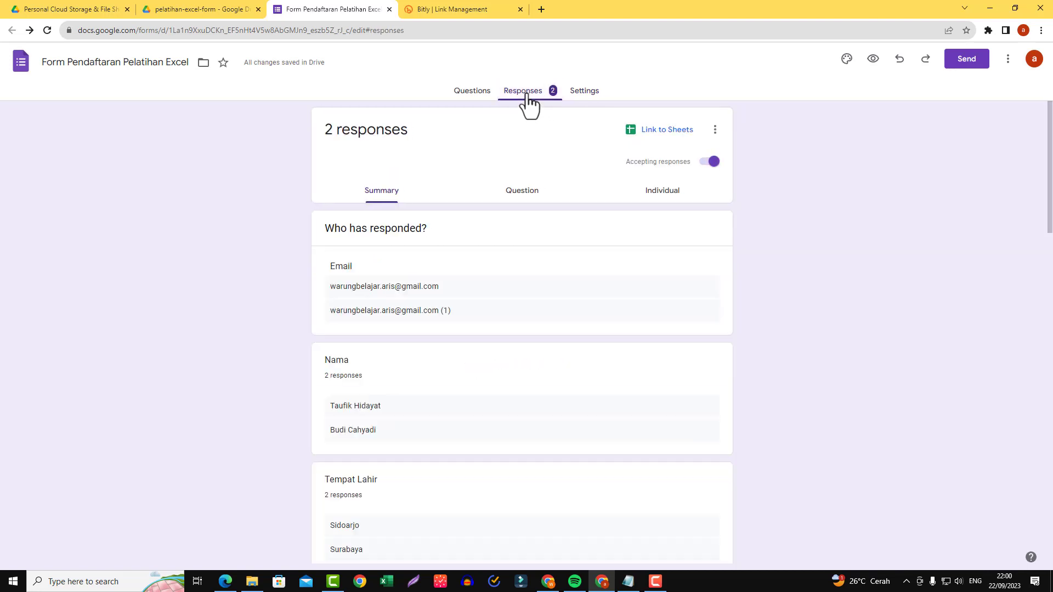
pyautogui.scroll(-1, 522, 329)
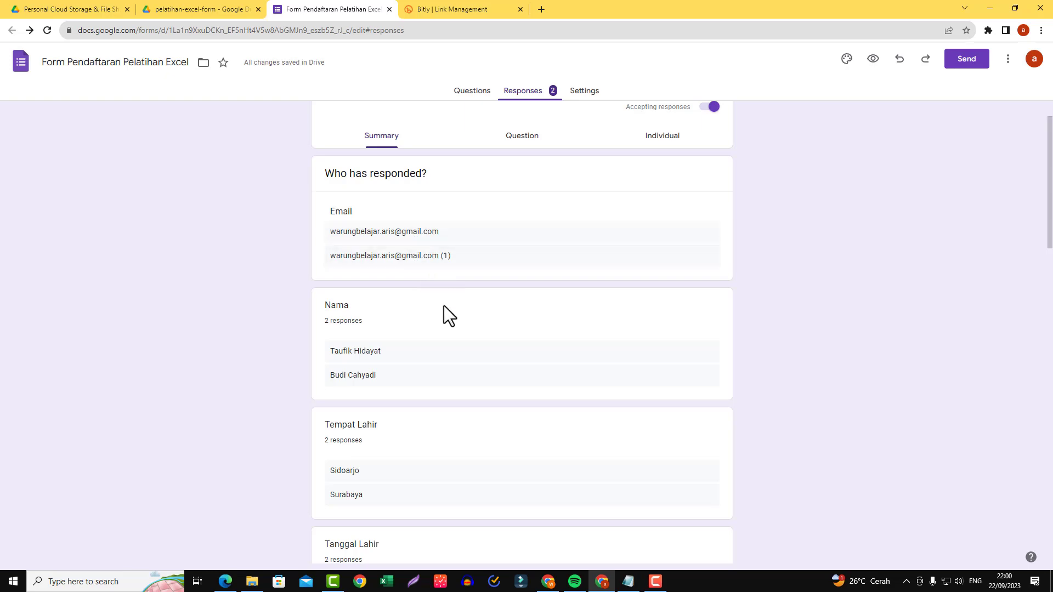
pyautogui.scroll(-7, 456, 342)
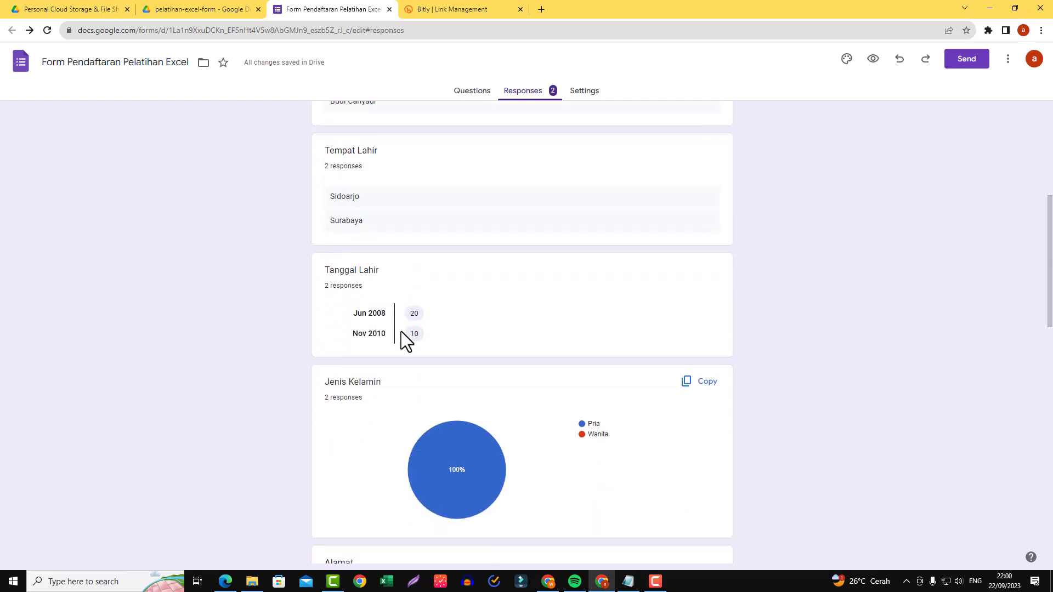
pyautogui.scroll(-13, 401, 341)
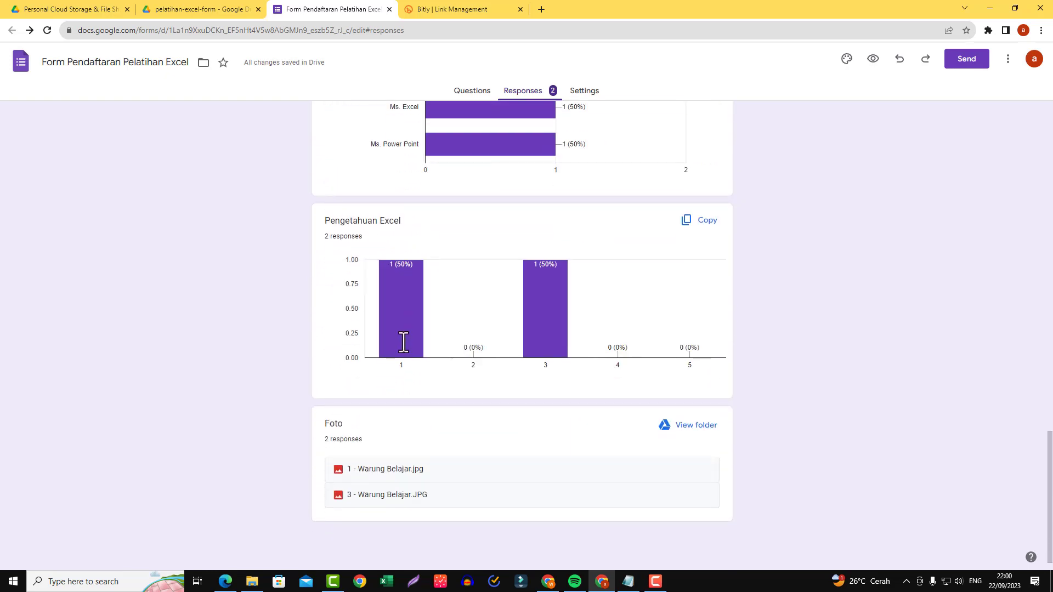
pyautogui.scroll(20, 401, 341)
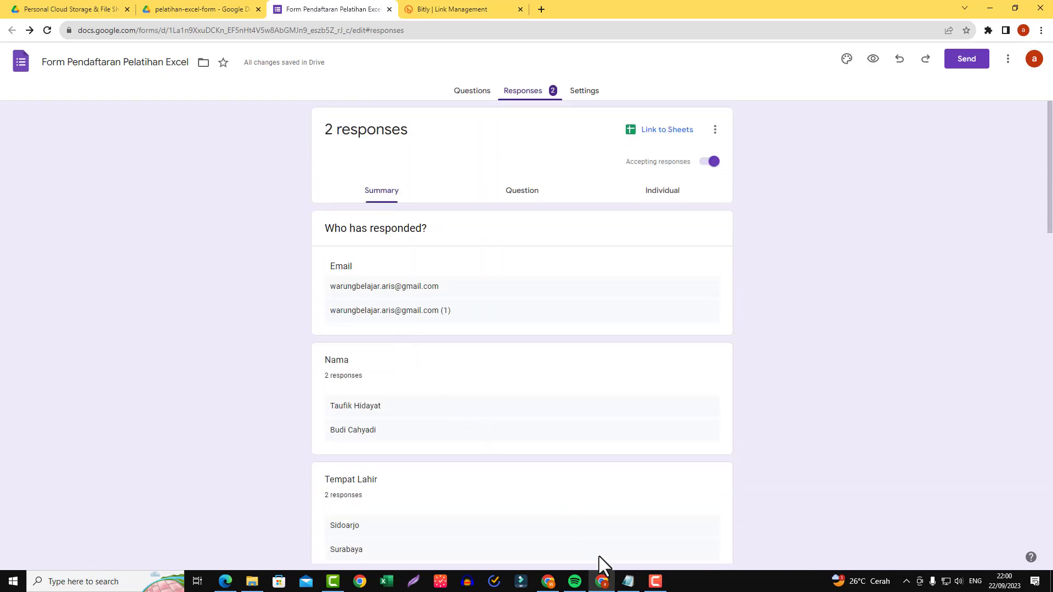
pyautogui.click(626, 581)
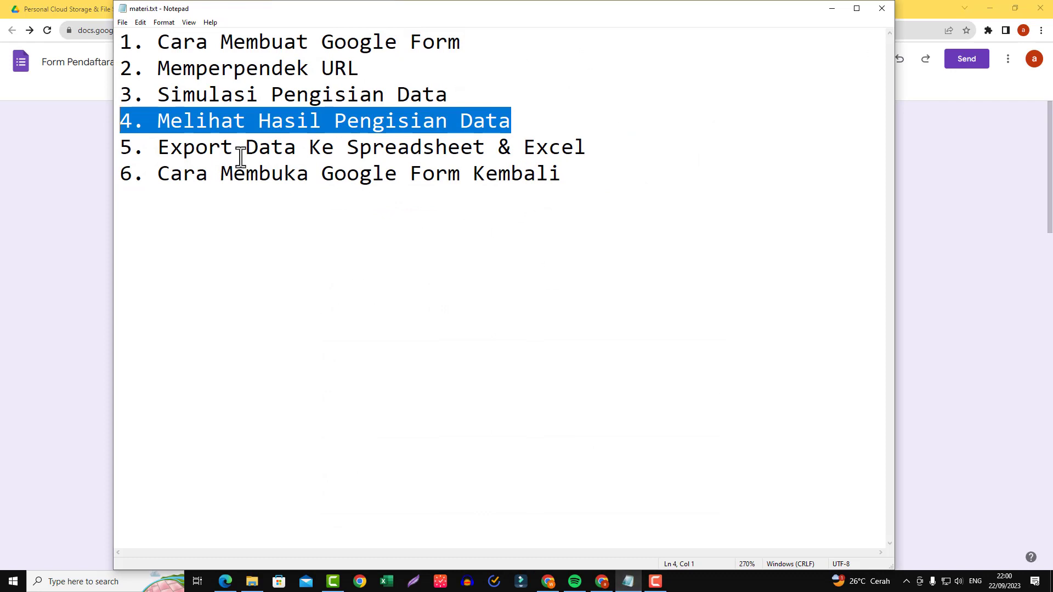
# Highlight the fifth topic, 'Export Data Ke Spreadsheet & Excel', then just the word Spreadsheet
pyautogui.moveTo(121, 146); pyautogui.dragTo(595, 147)
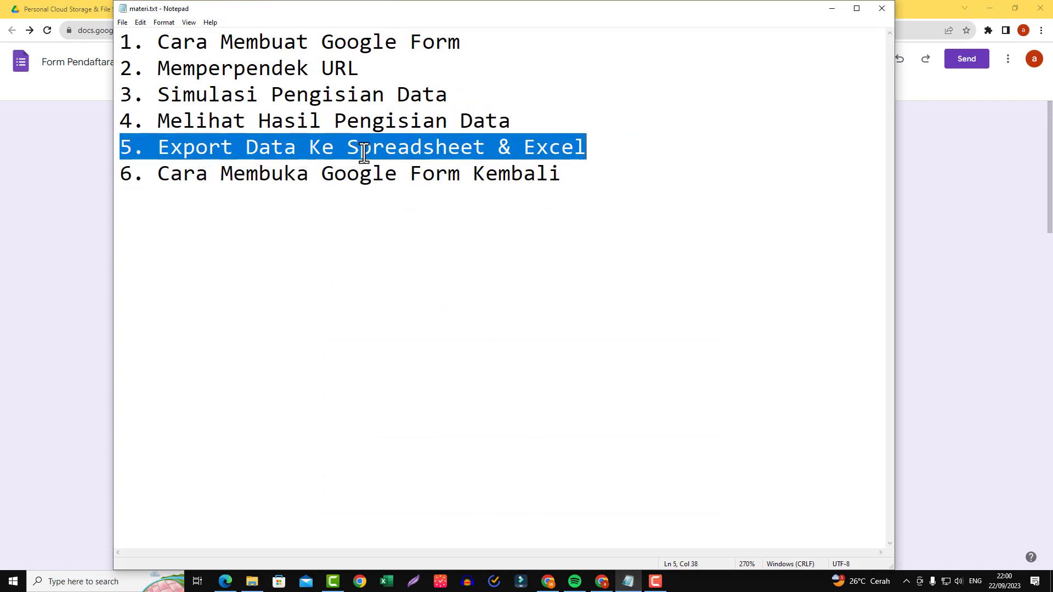
pyautogui.click(611, 159)
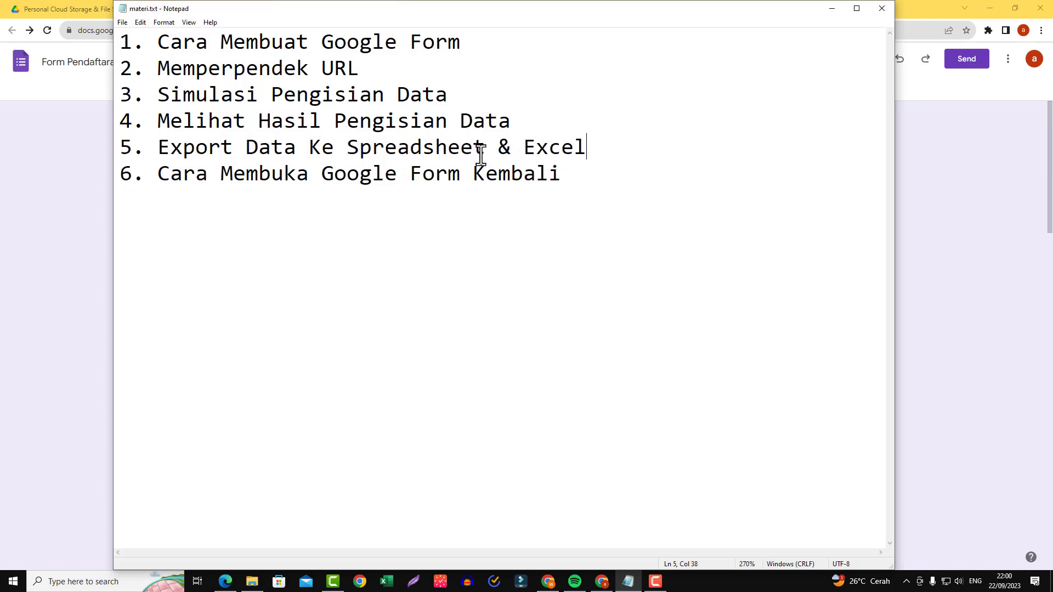
pyautogui.moveTo(485, 147); pyautogui.dragTo(352, 147)
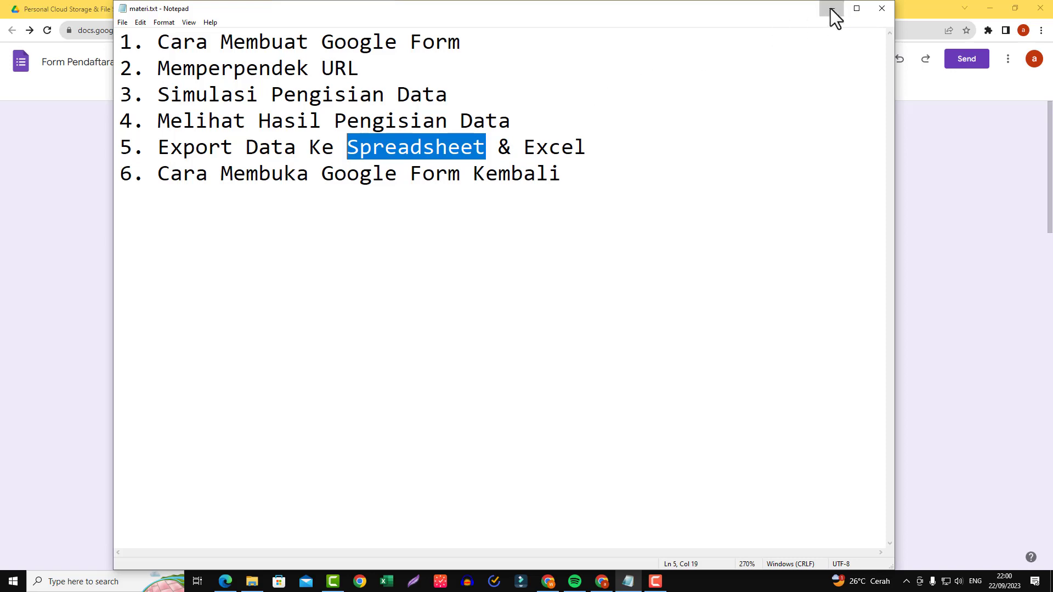
# Minimize the Notepad topic list to reveal the form's Responses page
pyautogui.click(831, 9)
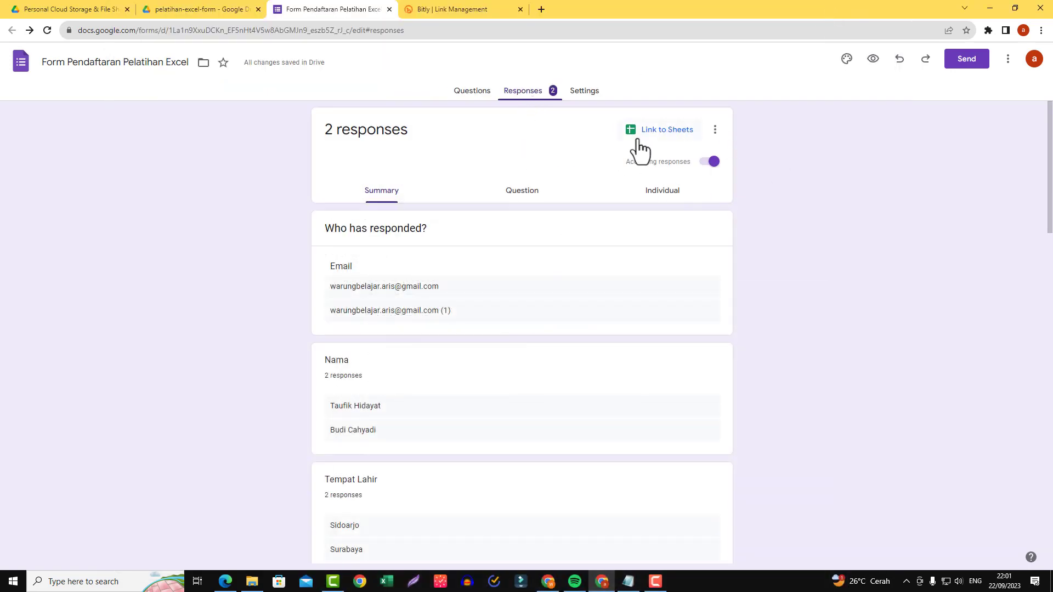
# Link the responses to a newly created spreadsheet via Link to Sheets
pyautogui.click(685, 131)
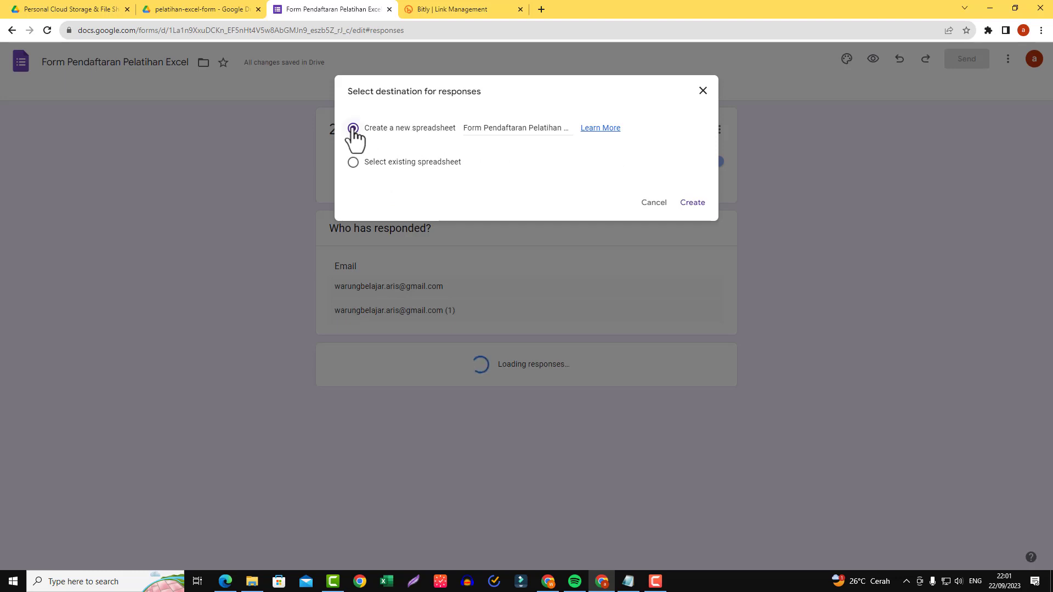
pyautogui.click(690, 212)
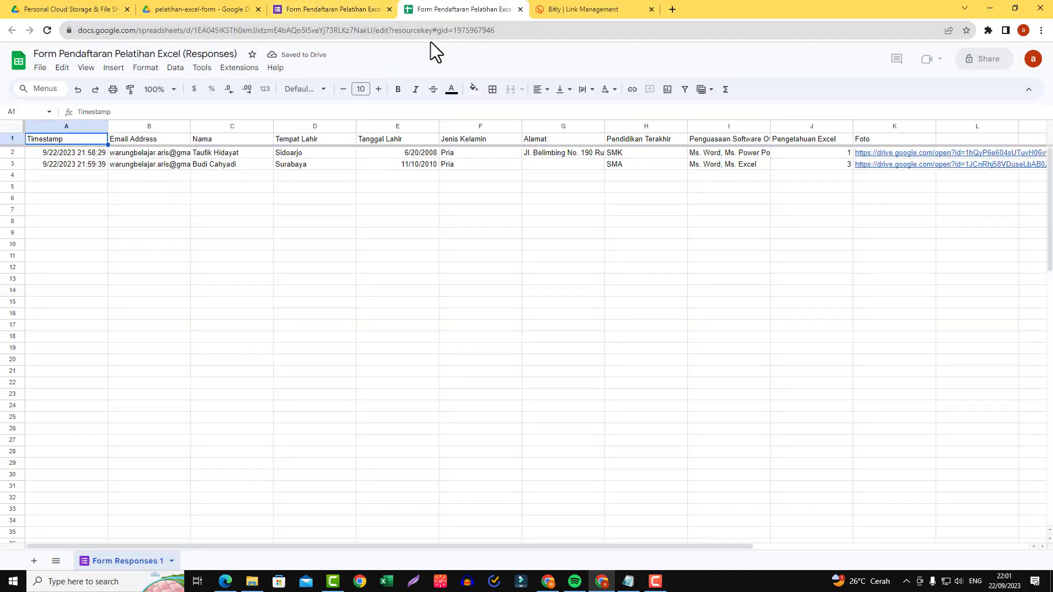
# Inspect the response cells, including the email, names and birthplaces
pyautogui.click(81, 153)
pyautogui.click(75, 165)
pyautogui.click(151, 155)
pyautogui.moveTo(150, 156); pyautogui.dragTo(280, 165)
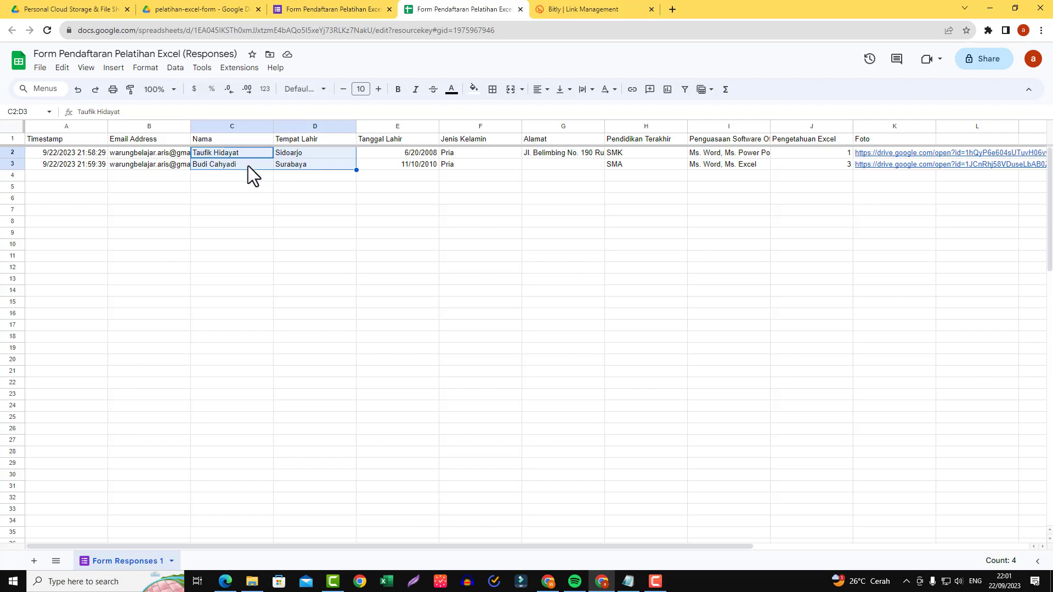
pyautogui.click(248, 165)
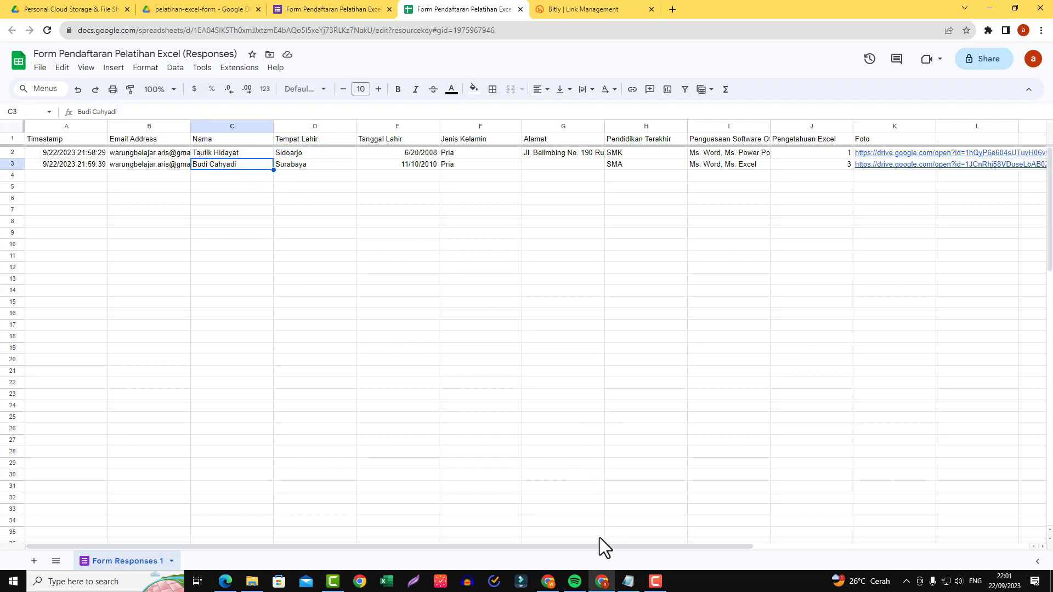
# Scroll to the Foto column and open '1 - Warung Belajar.jpg' from K2 in a new tab
pyautogui.moveTo(553, 547); pyautogui.dragTo(686, 545)
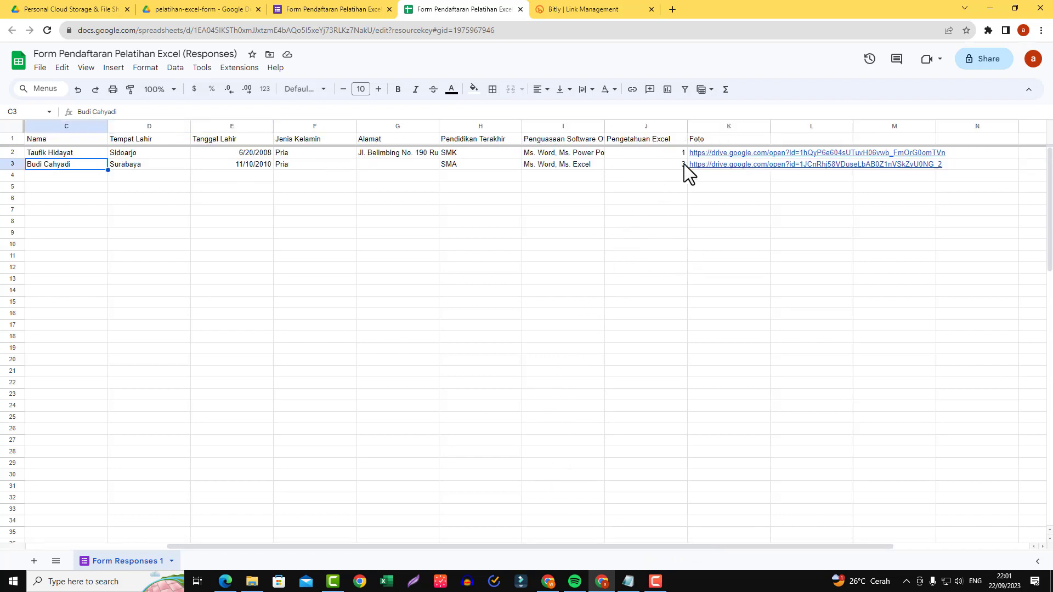
pyautogui.moveTo(702, 153)
pyautogui.click(663, 179)
pyautogui.click(712, 154)
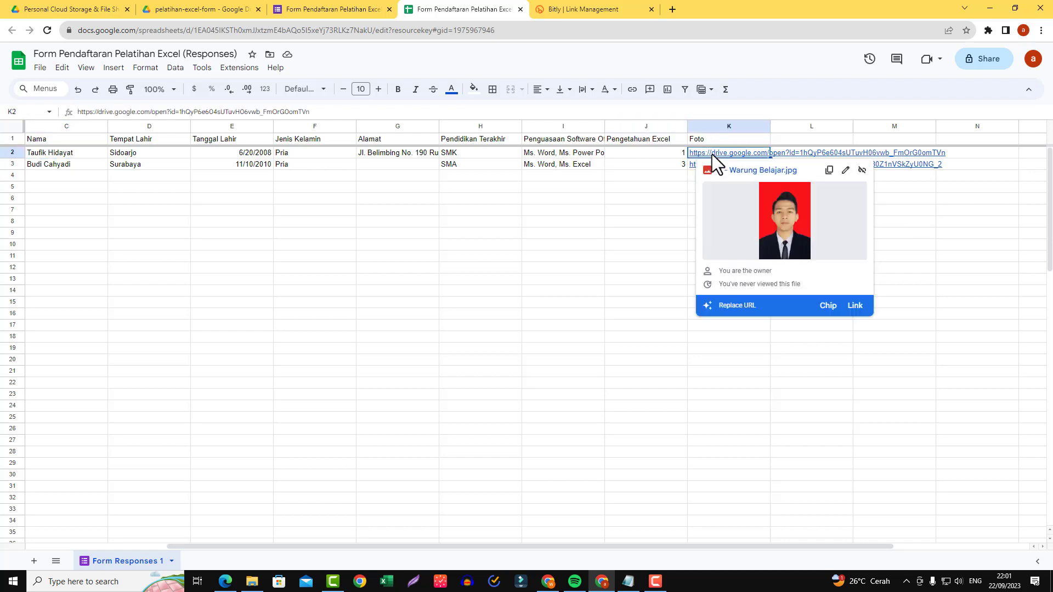
pyautogui.click(762, 171)
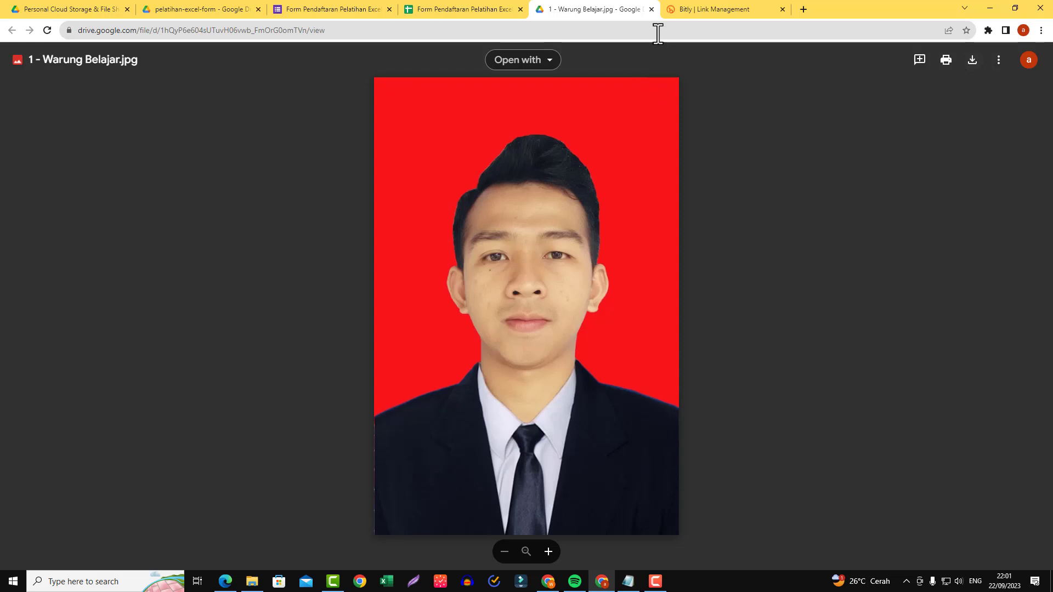
# View the photo in Drive, then close its tab to return to the spreadsheet
pyautogui.click(651, 9)
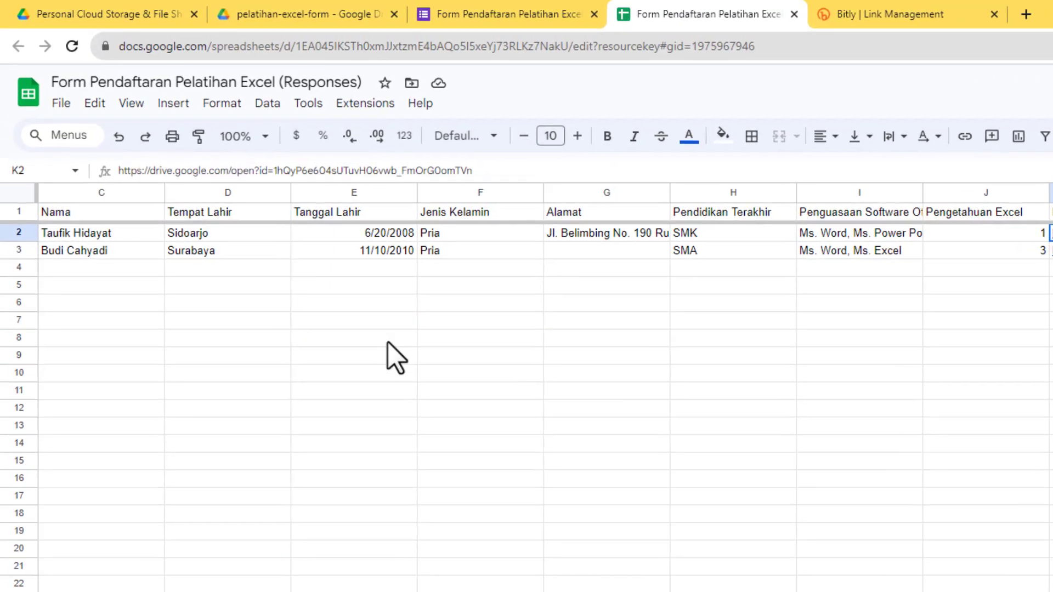
# Download the responses as an .xlsx workbook into the MEMBUAT GOOGLE FORM folder
pyautogui.click(61, 108)
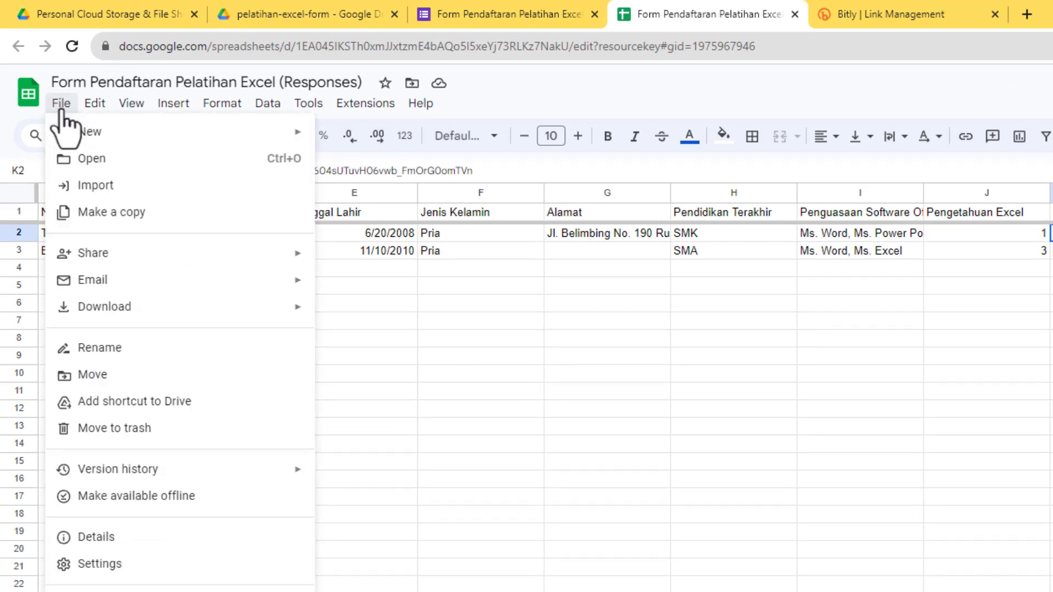
pyautogui.moveTo(87, 314)
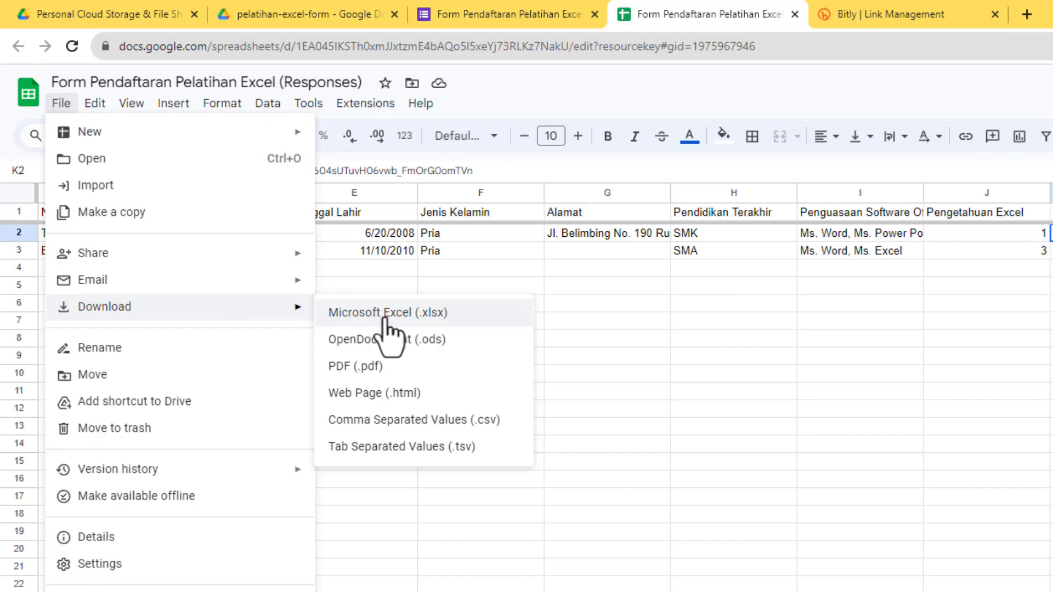
pyautogui.click(437, 320)
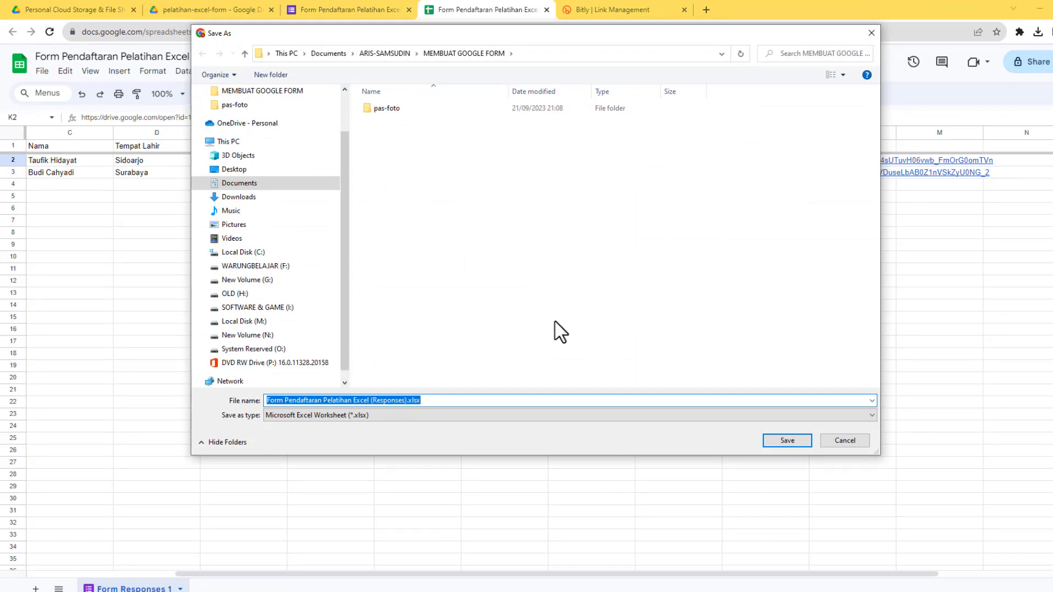
pyautogui.click(789, 441)
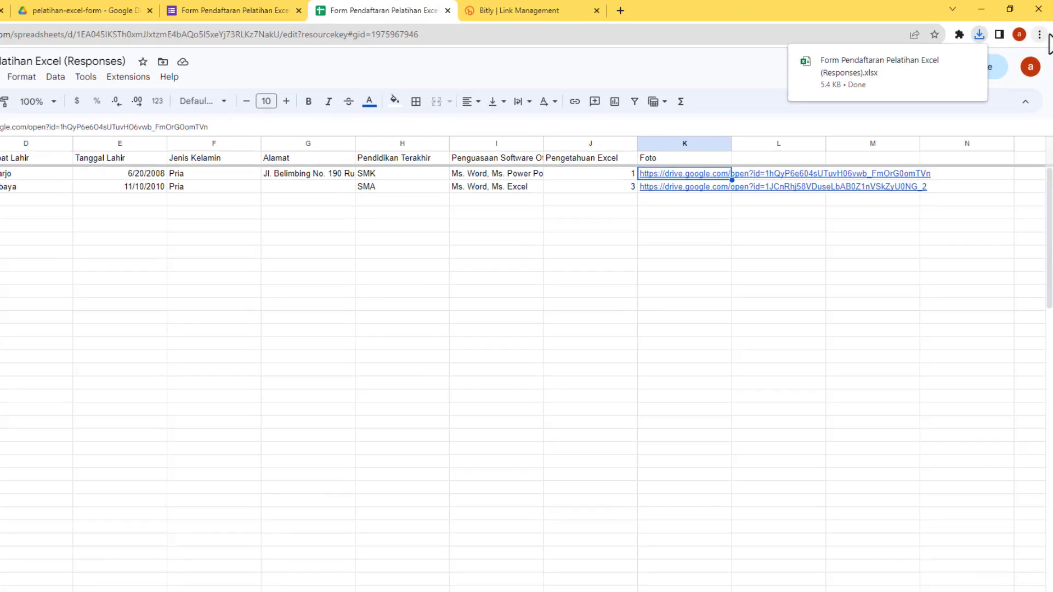
# Show the downloaded responses workbook in its folder from Chrome's Downloads list
pyautogui.click(1039, 35)
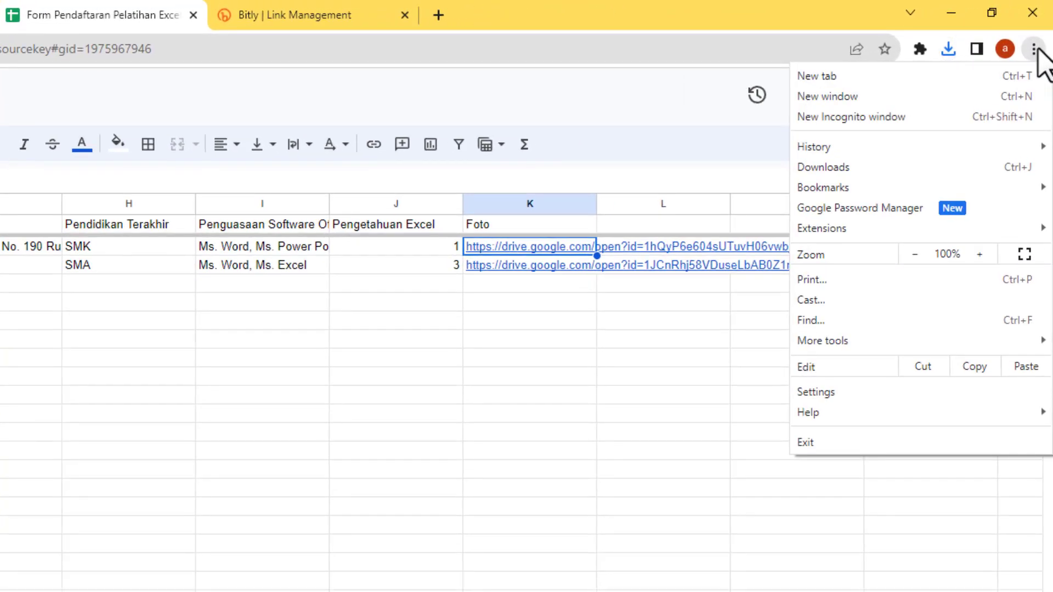
pyautogui.click(1034, 49)
pyautogui.click(1033, 49)
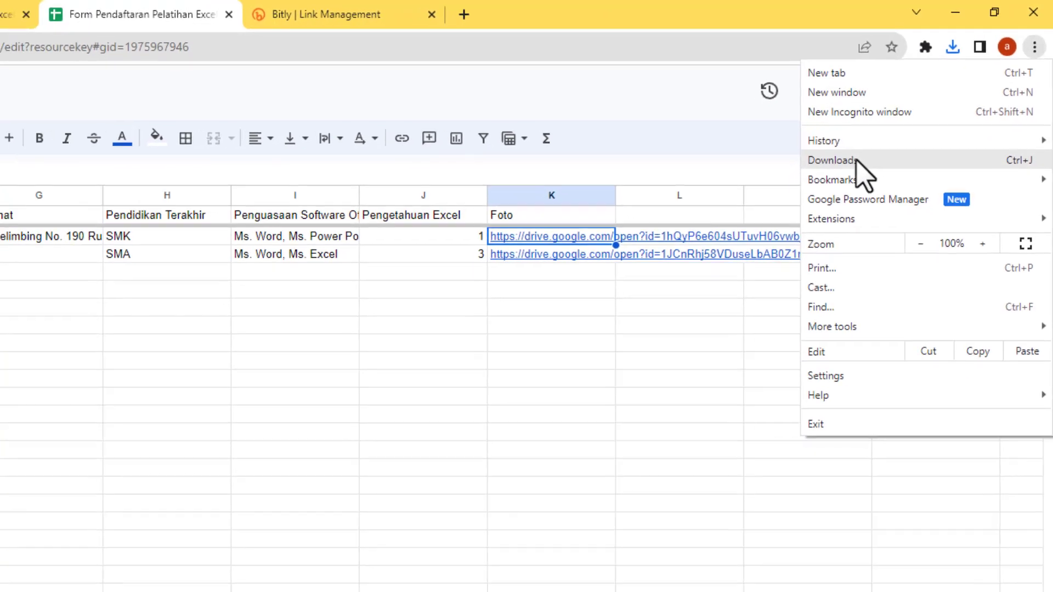
pyautogui.click(855, 160)
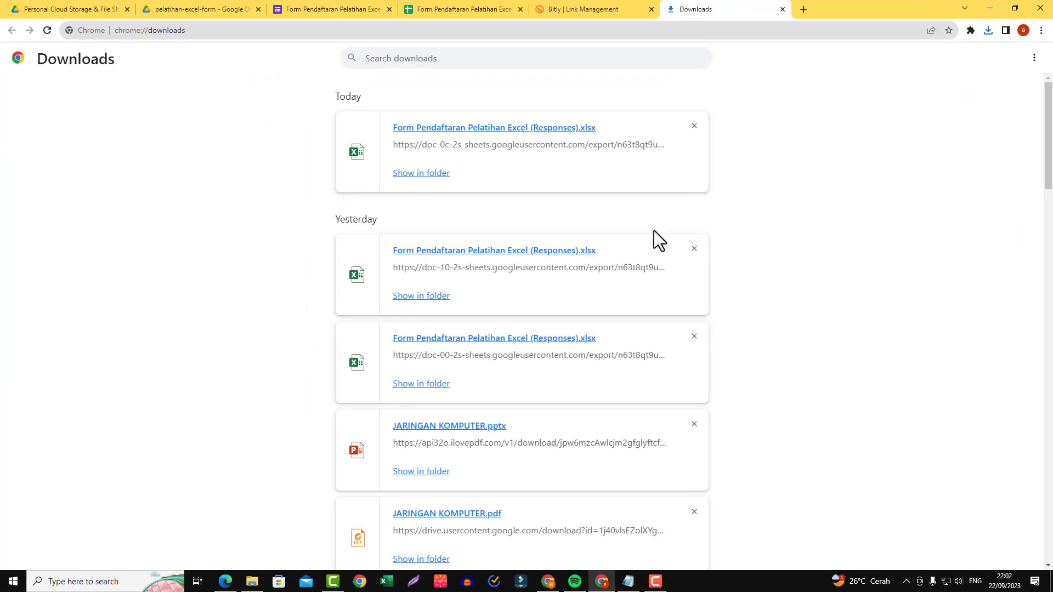
pyautogui.click(431, 174)
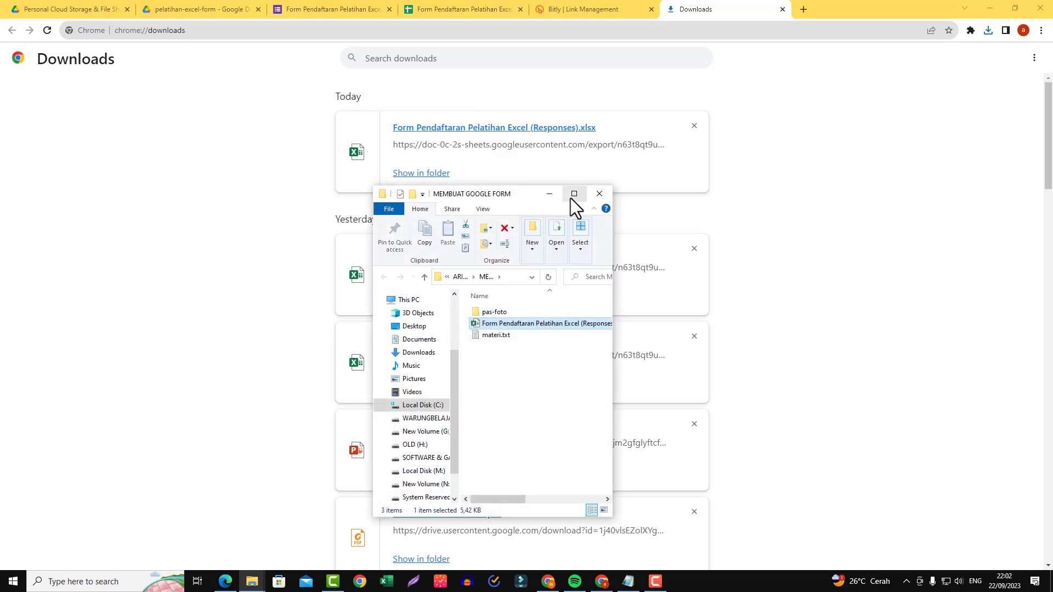
# Maximize the folder with extra large icons and open the responses workbook in Excel
pyautogui.click(570, 197)
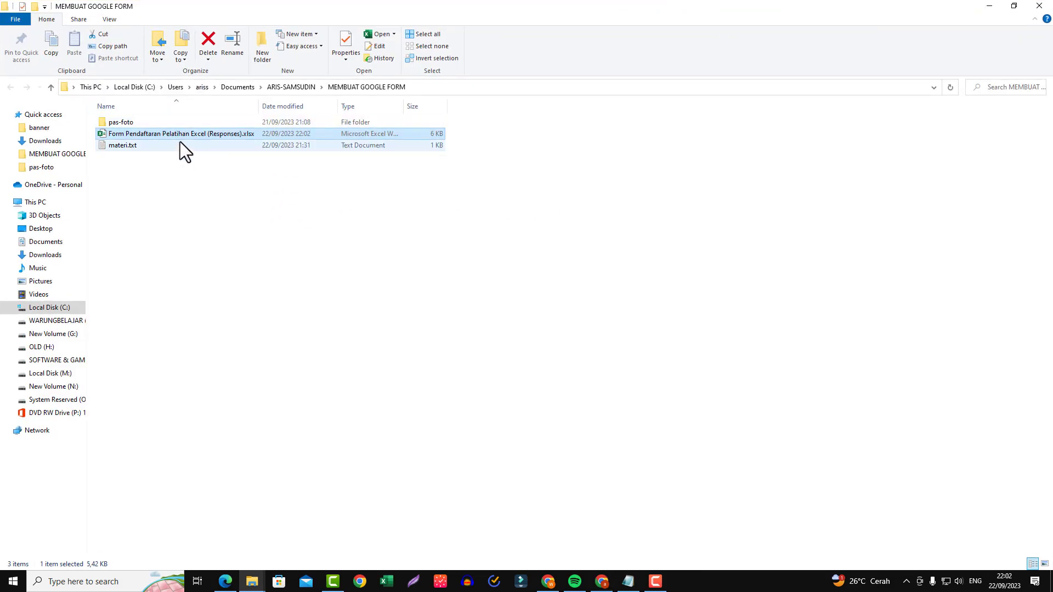
pyautogui.scroll(2, 224, 163)
pyautogui.scroll(4, 225, 163)
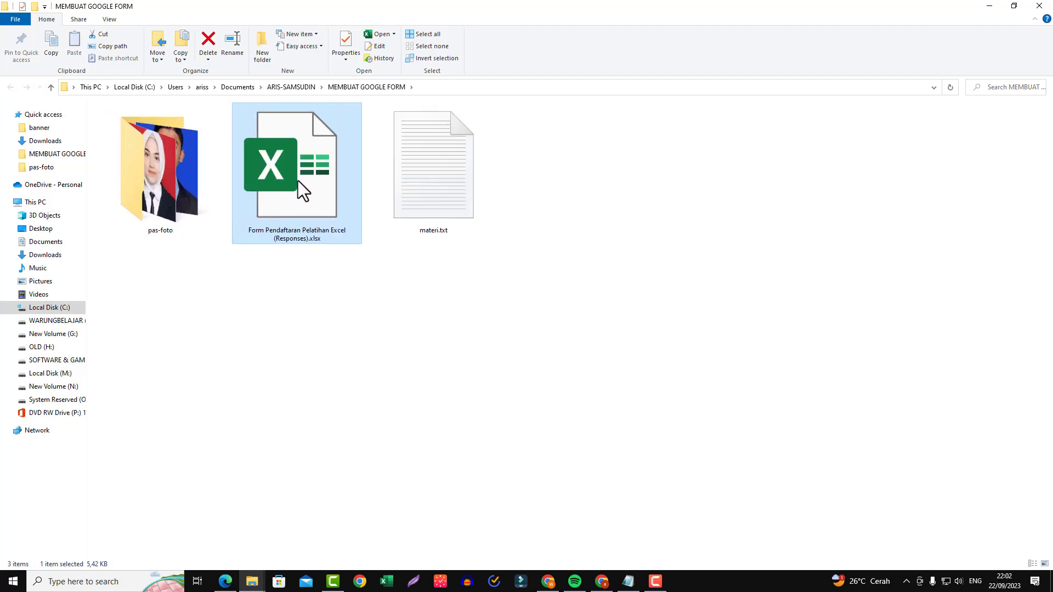
pyautogui.doubleClick(298, 180)
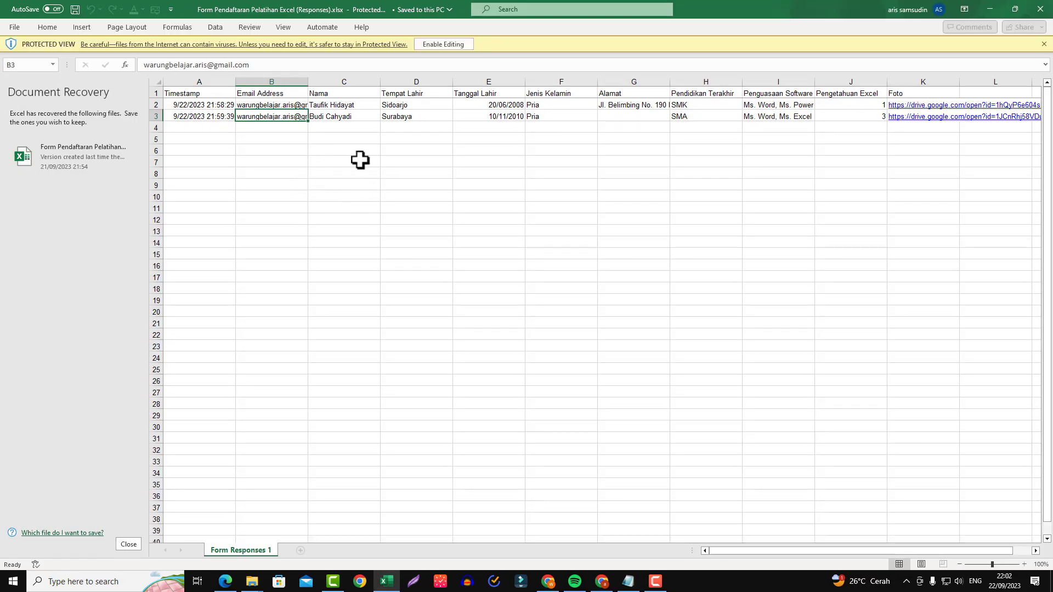
# Enable editing and check the second respondent's birthplace, birth date and gender
pyautogui.click(442, 44)
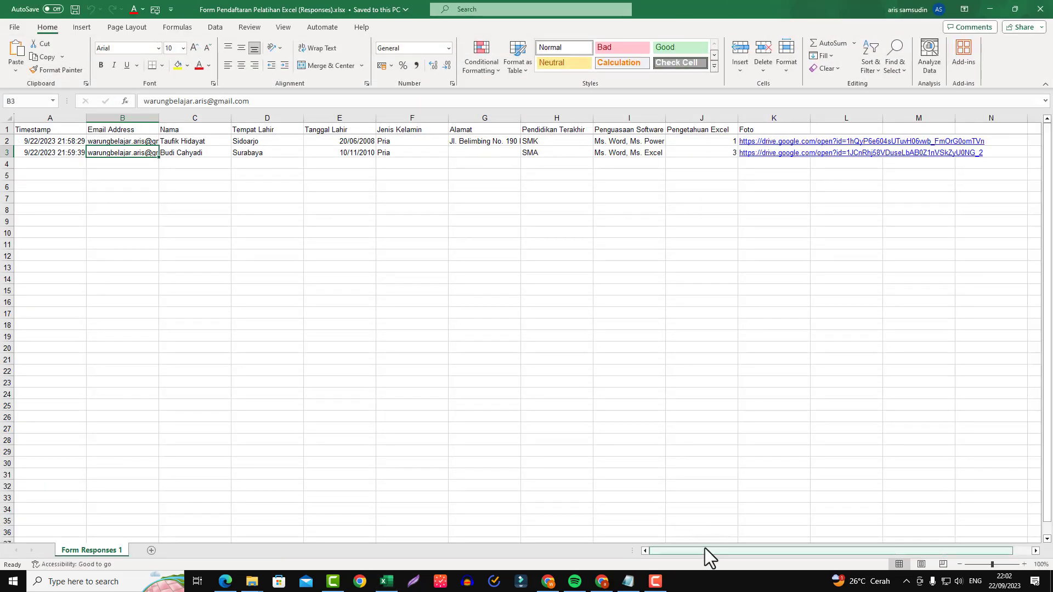
pyautogui.moveTo(705, 550)
pyautogui.mouseDown()
pyautogui.moveTo(716, 551)
pyautogui.moveTo(685, 551)
pyautogui.mouseUp()
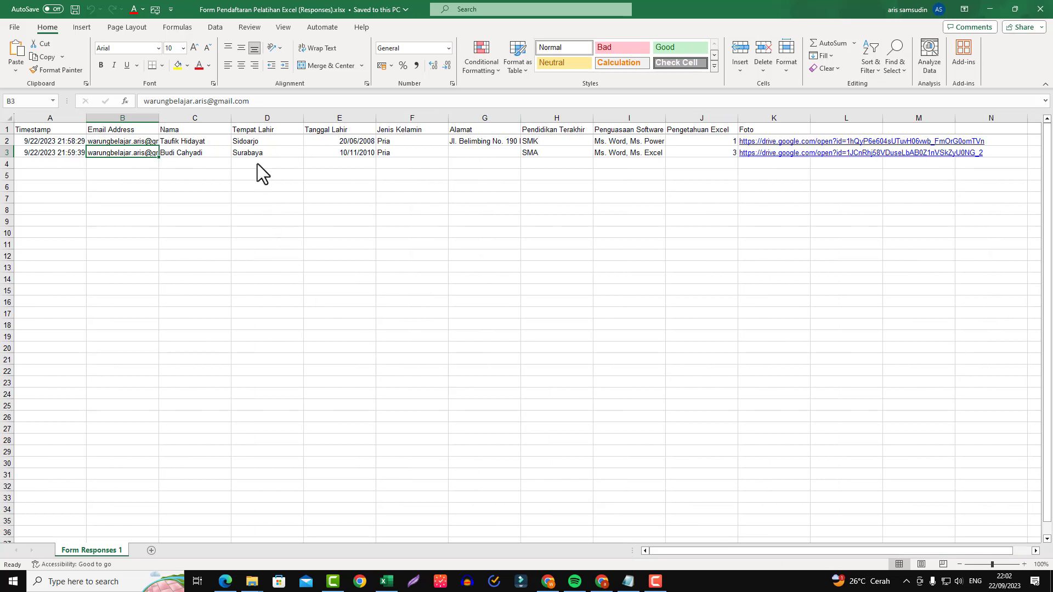
pyautogui.click(271, 155)
pyautogui.click(335, 153)
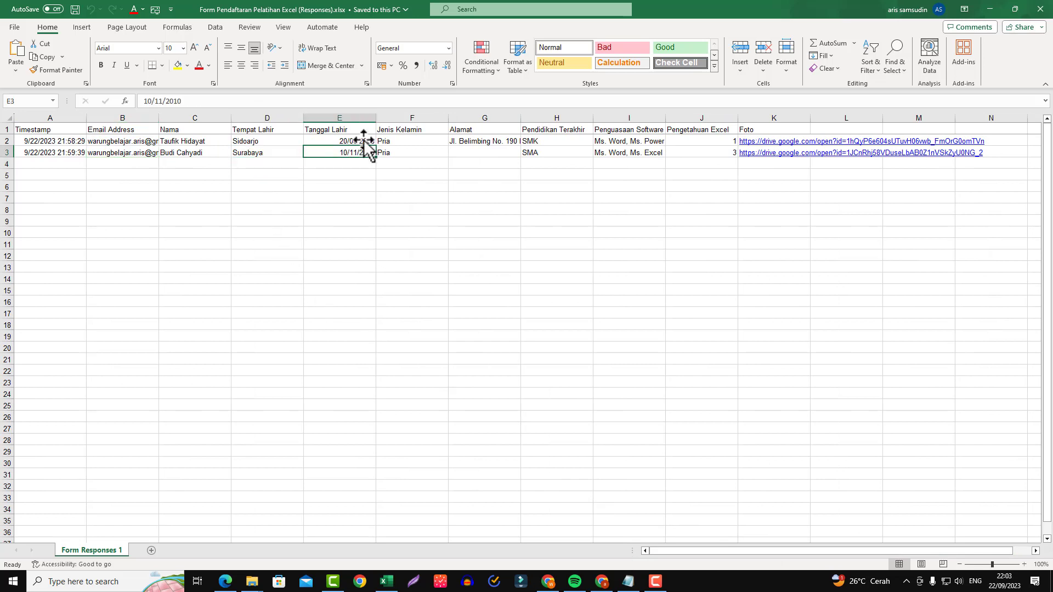
pyautogui.click(404, 151)
# Check the addresses, education and skills cells, then return to Chrome's Downloads page
pyautogui.click(480, 150)
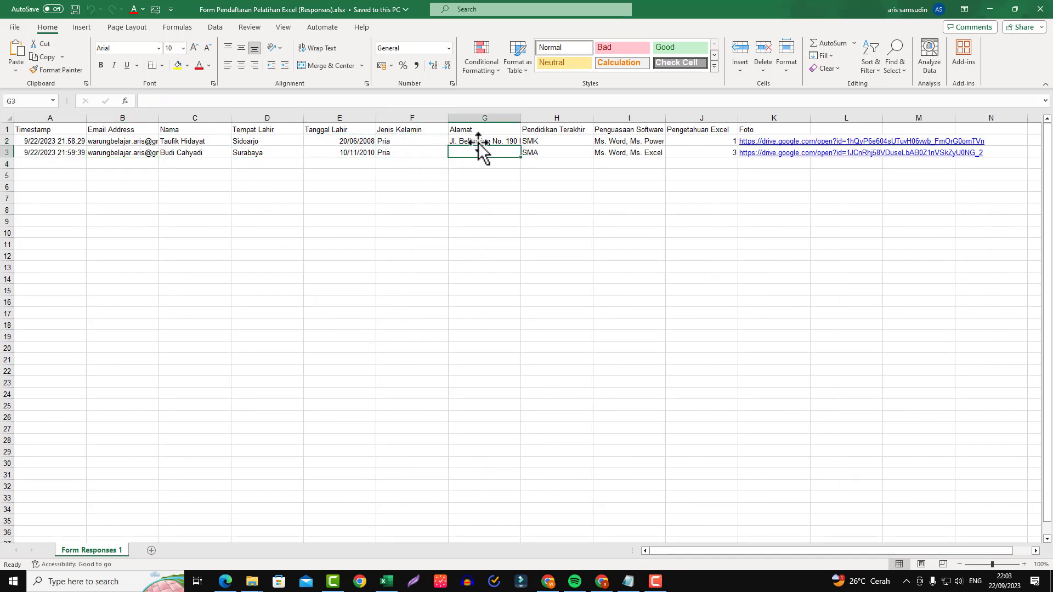
pyautogui.click(479, 144)
pyautogui.click(549, 154)
pyautogui.click(608, 154)
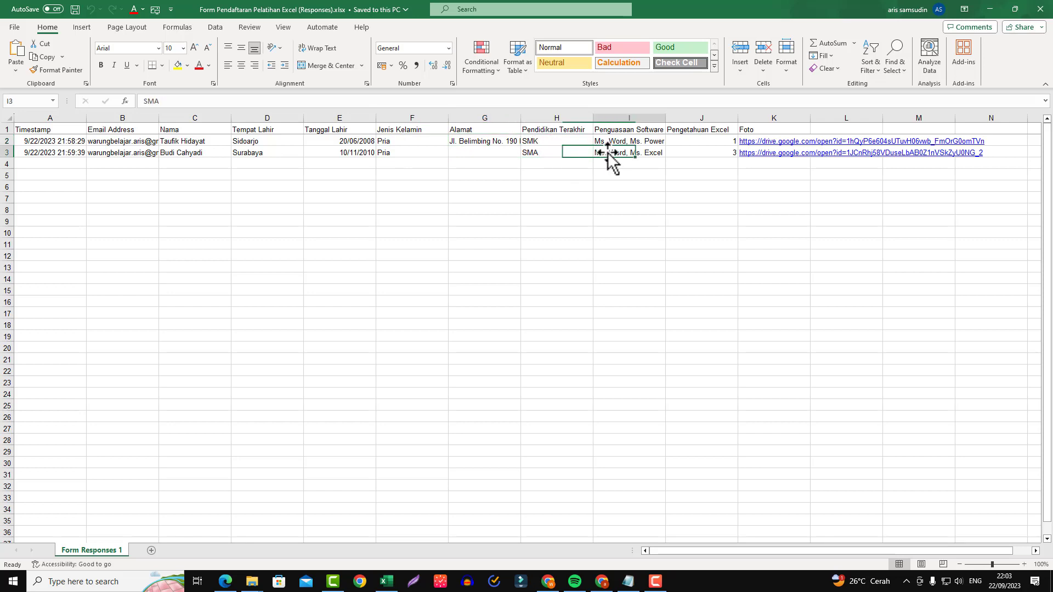
pyautogui.click(568, 152)
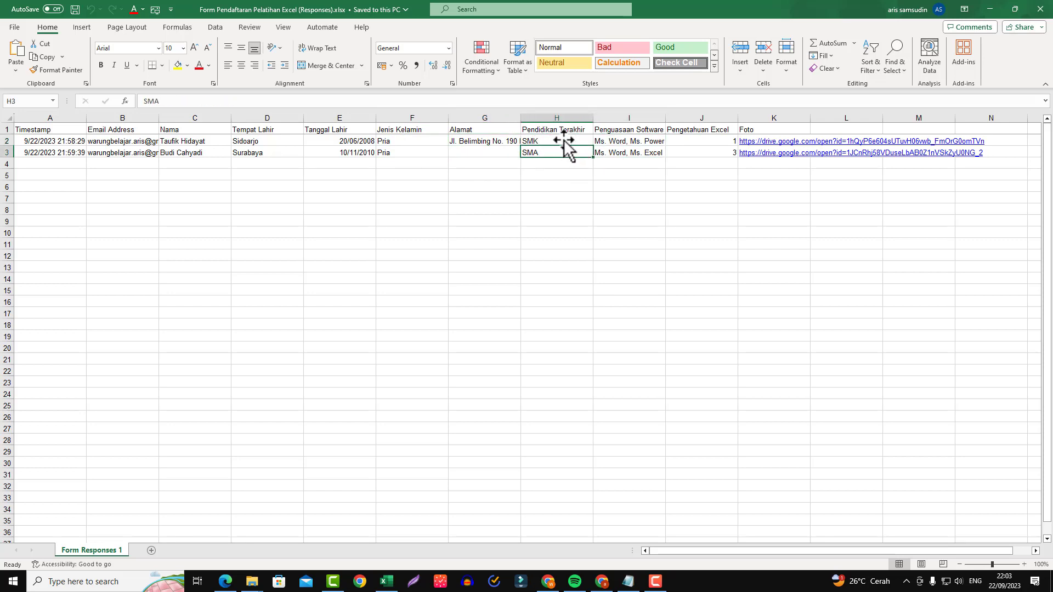
pyautogui.click(512, 144)
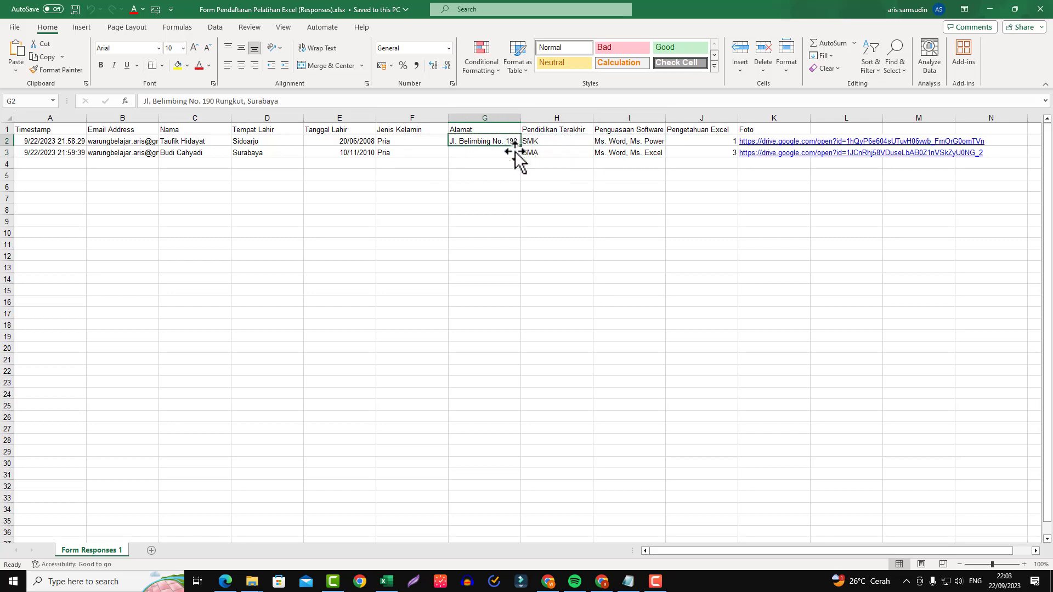
pyautogui.click(489, 154)
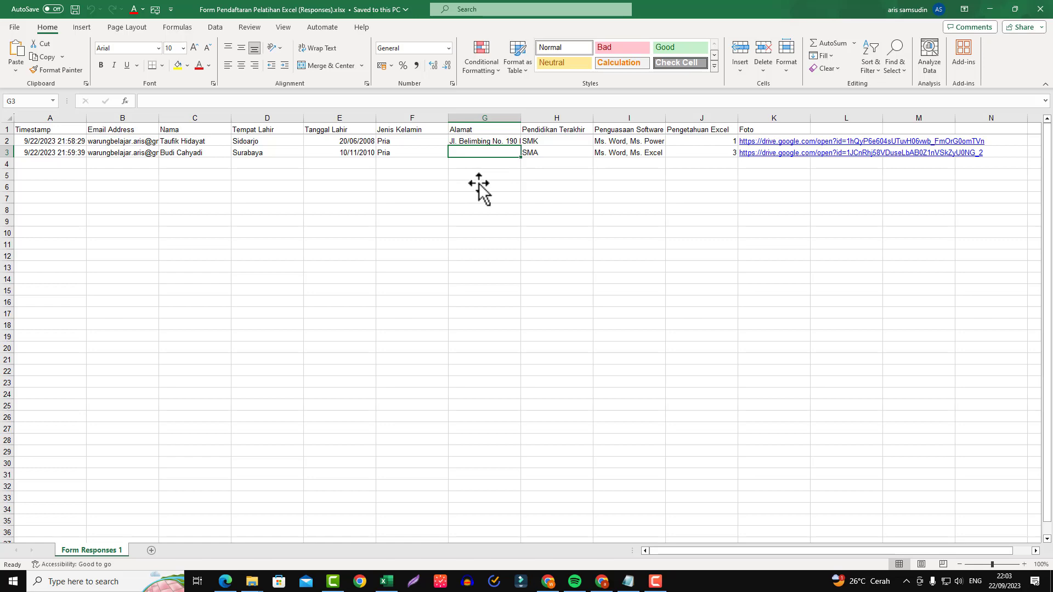
pyautogui.click(602, 582)
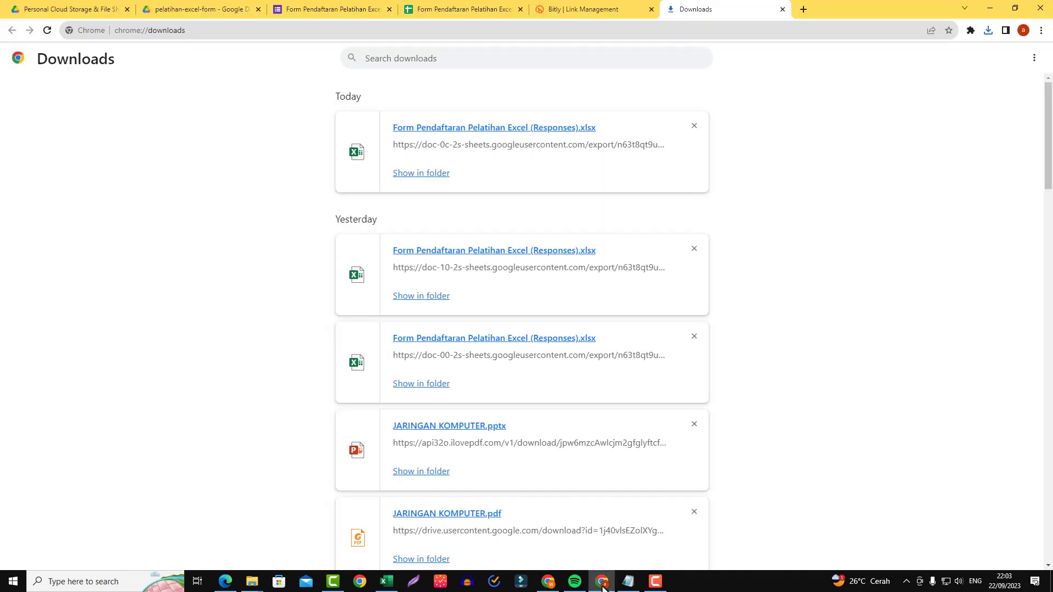
# Return to the responses spreadsheet and browse the File > Download format options
pyautogui.click(465, 9)
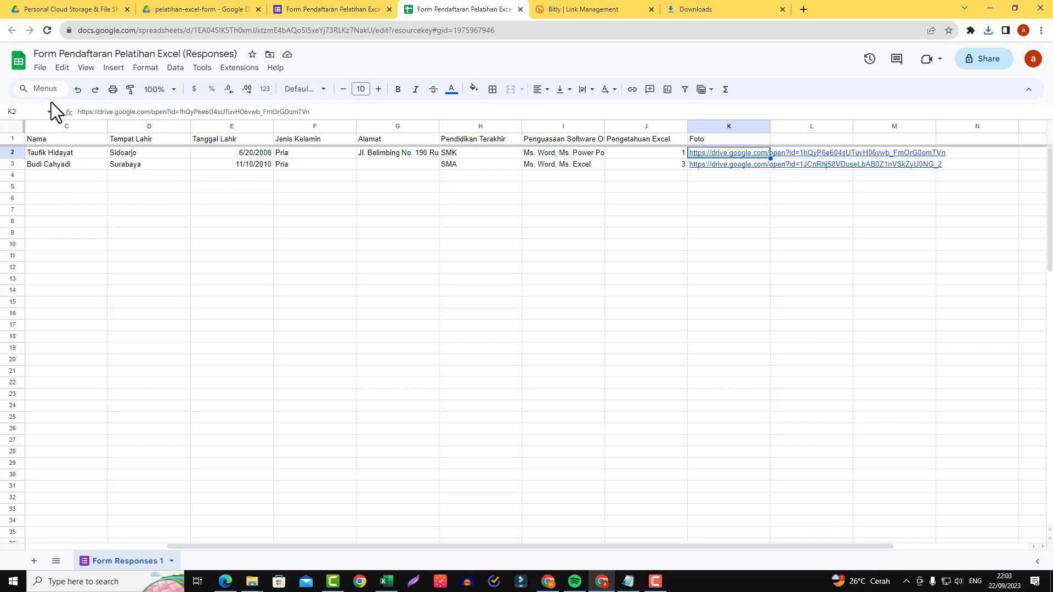
pyautogui.click(40, 67)
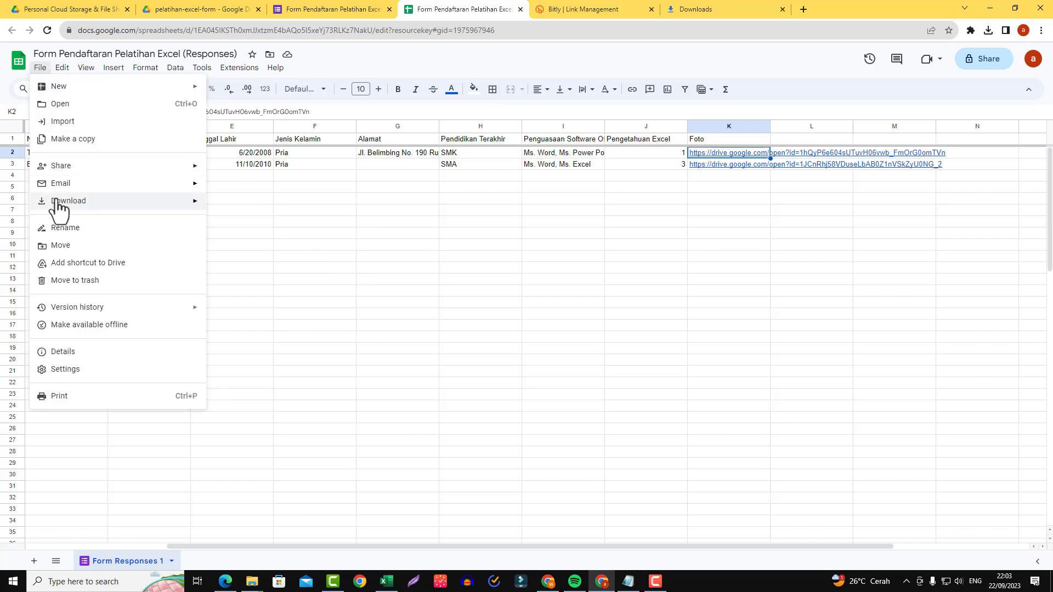
pyautogui.moveTo(90, 205)
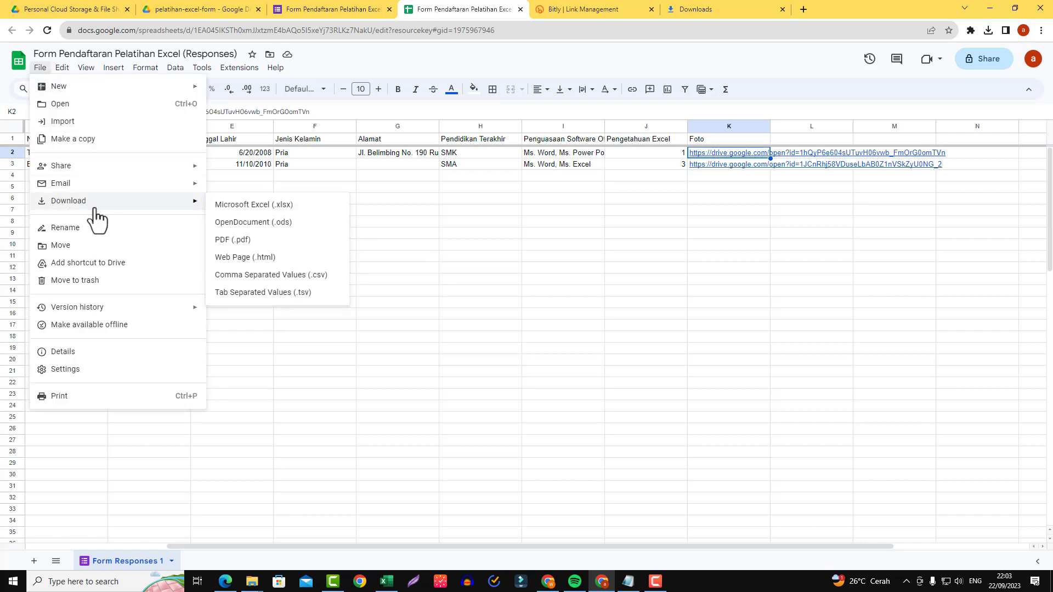
pyautogui.click(433, 213)
# Highlight topic 6, 'Cara Membuka Google Form Kembali', then replace the old Chrome window with a fresh one
pyautogui.click(628, 581)
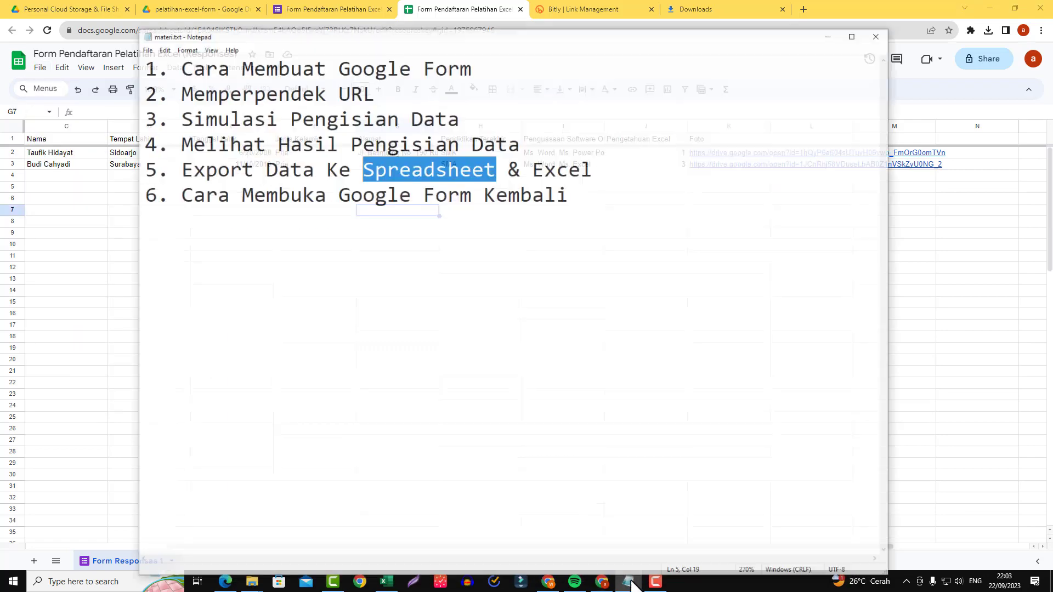
pyautogui.moveTo(565, 176); pyautogui.dragTo(156, 176)
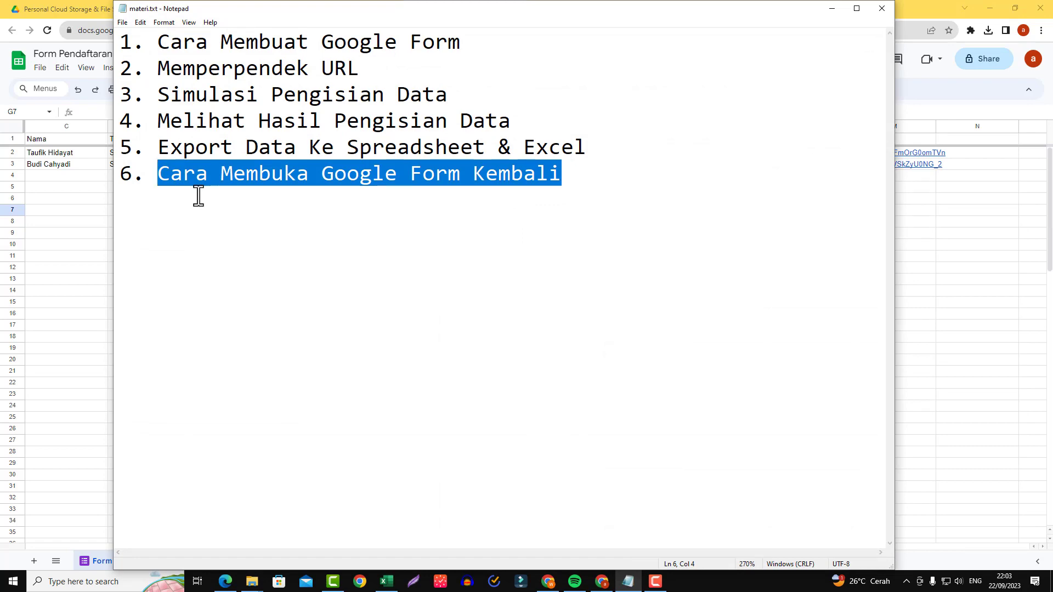
pyautogui.click(824, 12)
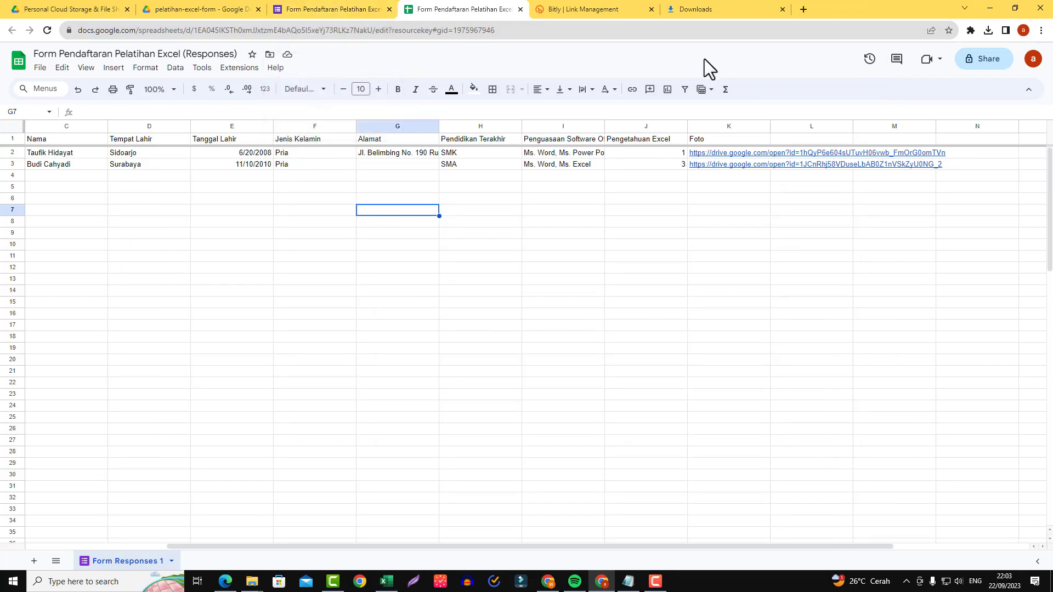
pyautogui.click(1040, 8)
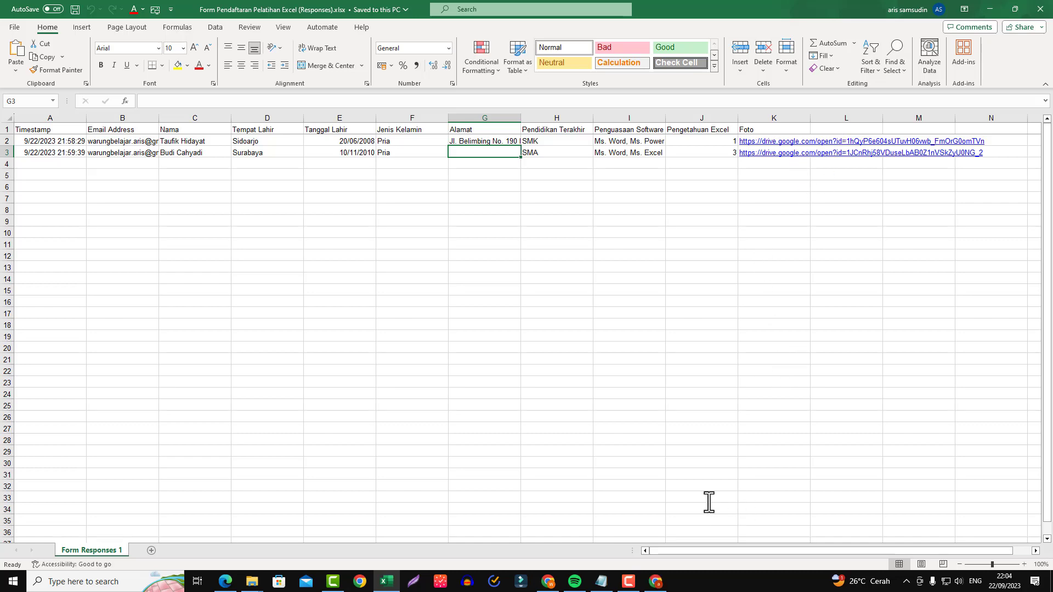
pyautogui.click(657, 582)
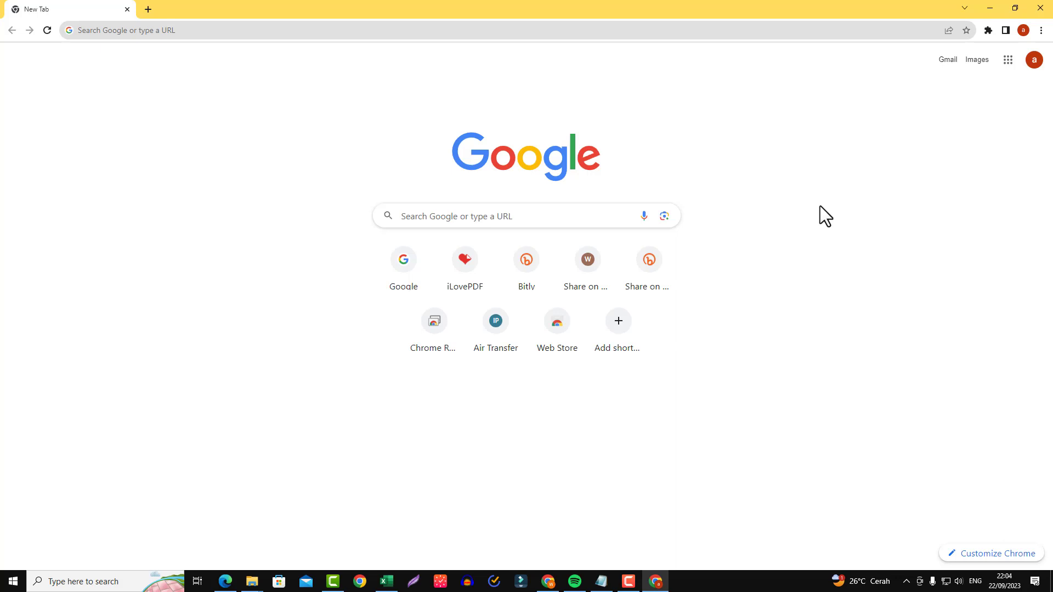
# Search 'google drive' on google.com, open the Google Drive result and enter My Drive
pyautogui.click(280, 30)
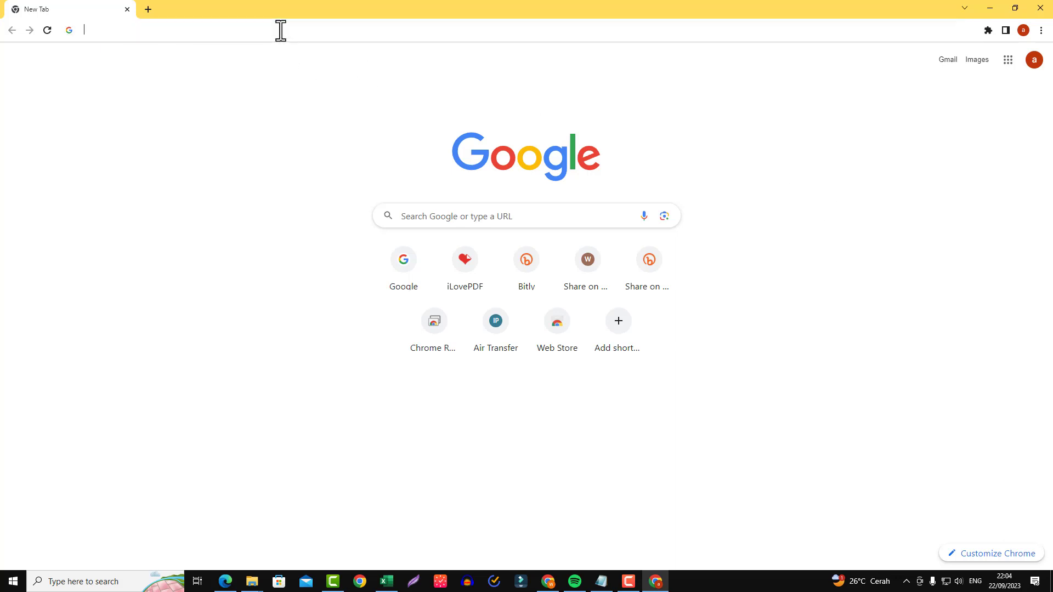
pyautogui.write('google.com')
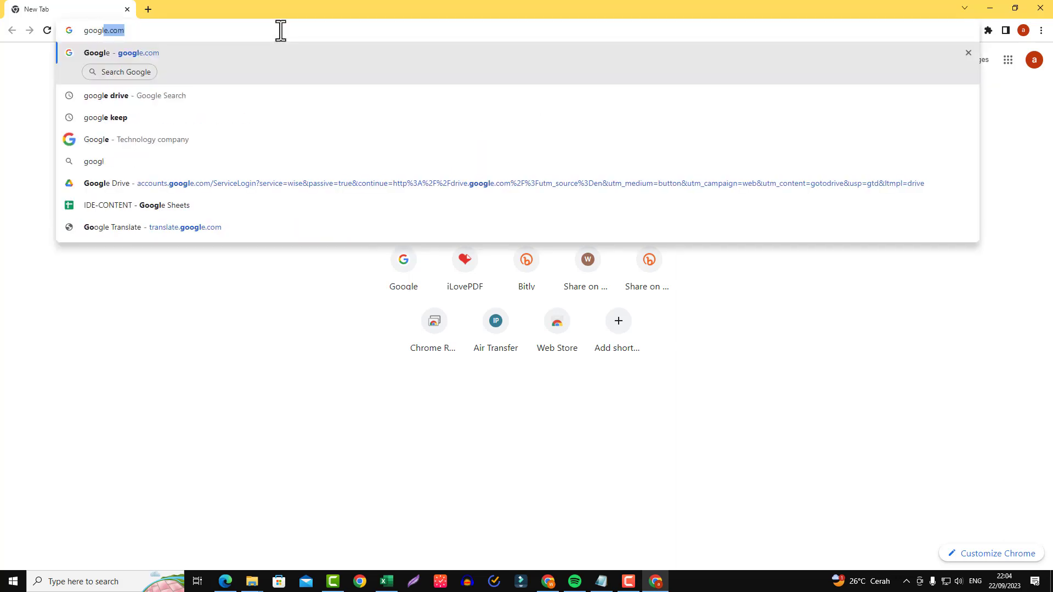
pyautogui.press('Return')
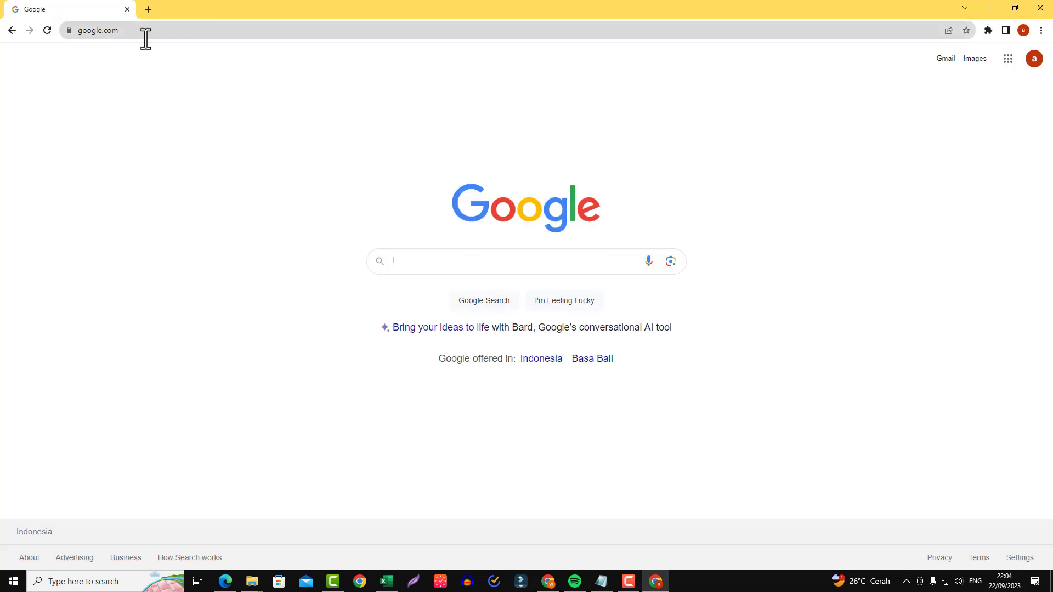
pyautogui.click(472, 265)
pyautogui.write('goo')
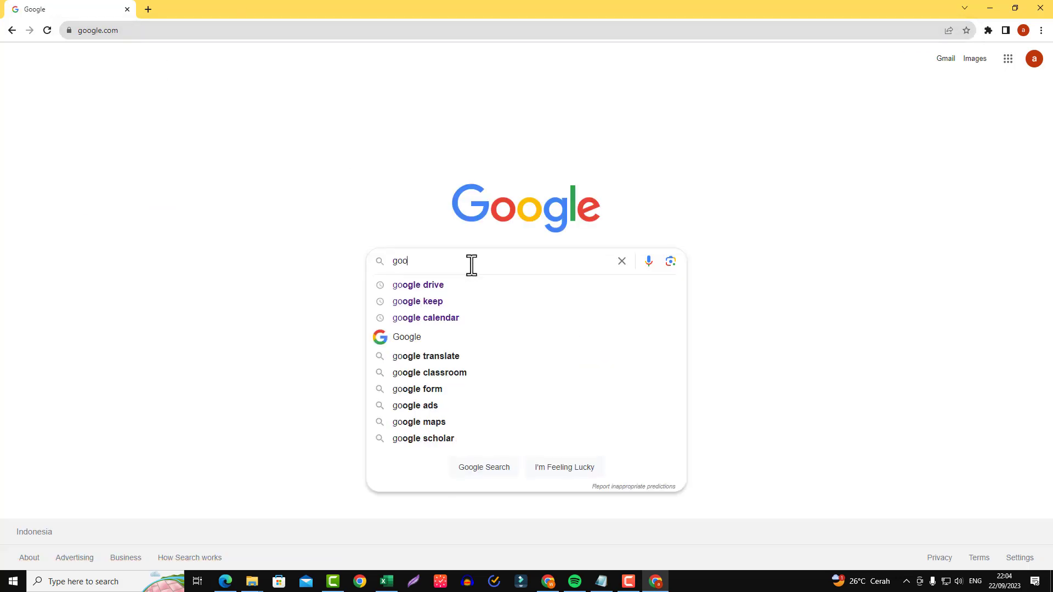
pyautogui.write('gle drive')
pyautogui.press('Return')
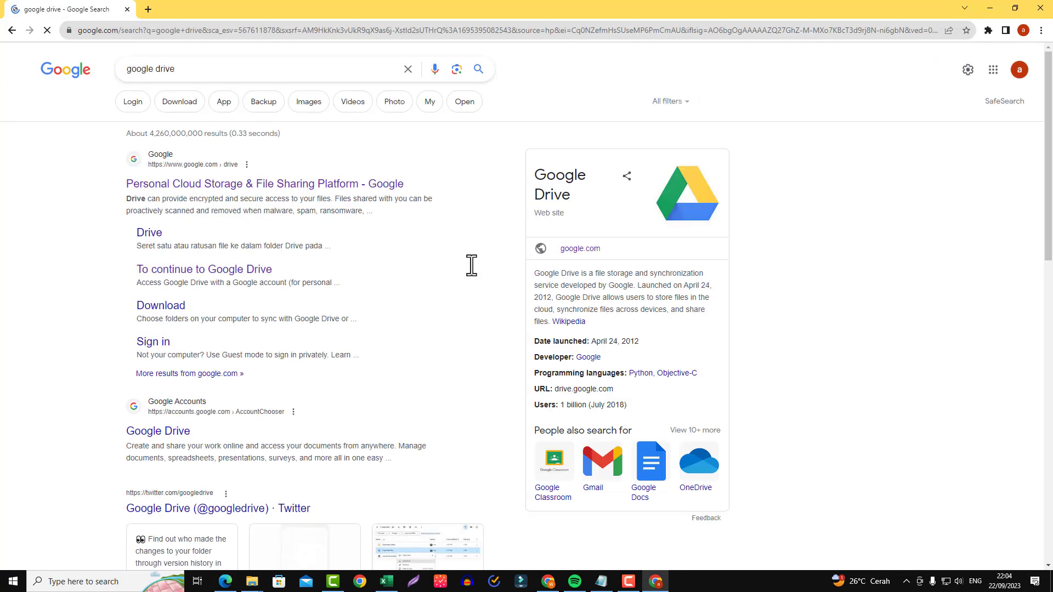
pyautogui.click(296, 189)
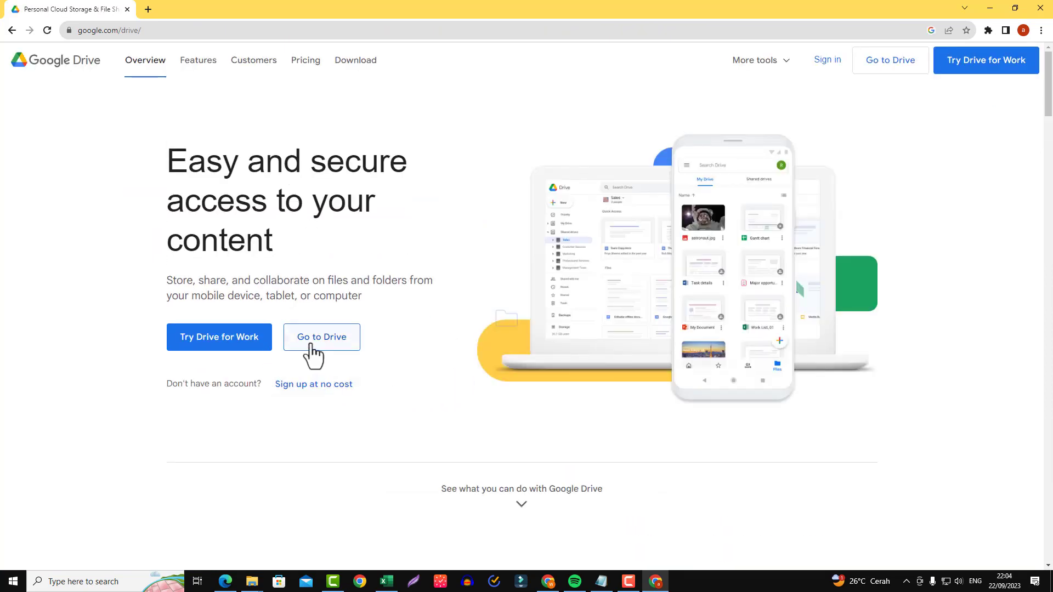
pyautogui.click(310, 344)
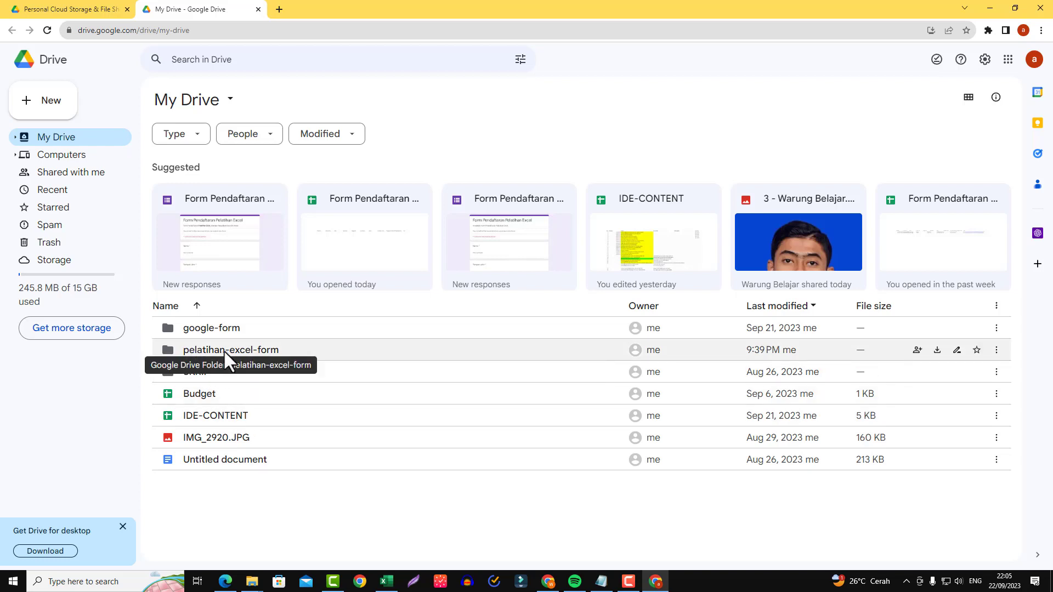
# Open the pelatihan-excel-form folder, then open the Form Pendaftaran Pelatihan Excel form in the editor
pyautogui.doubleClick(258, 352)
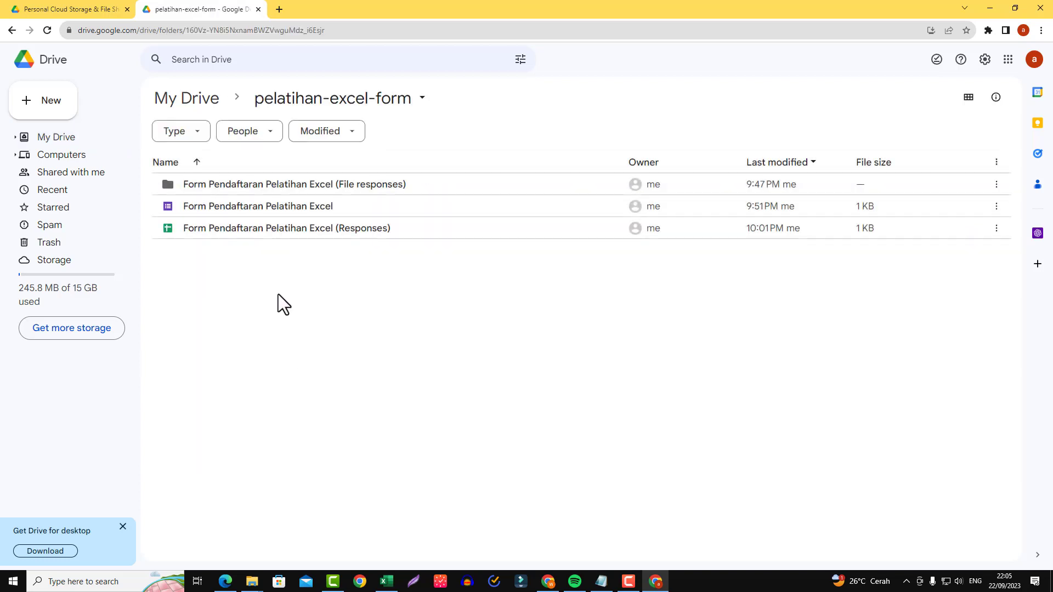
pyautogui.click(244, 206)
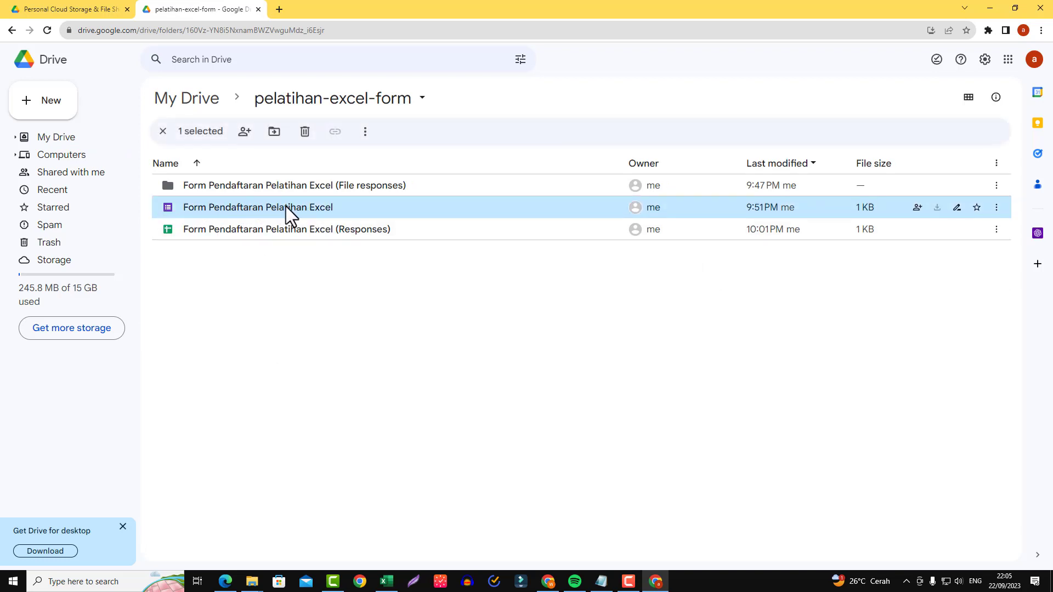
pyautogui.doubleClick(314, 209)
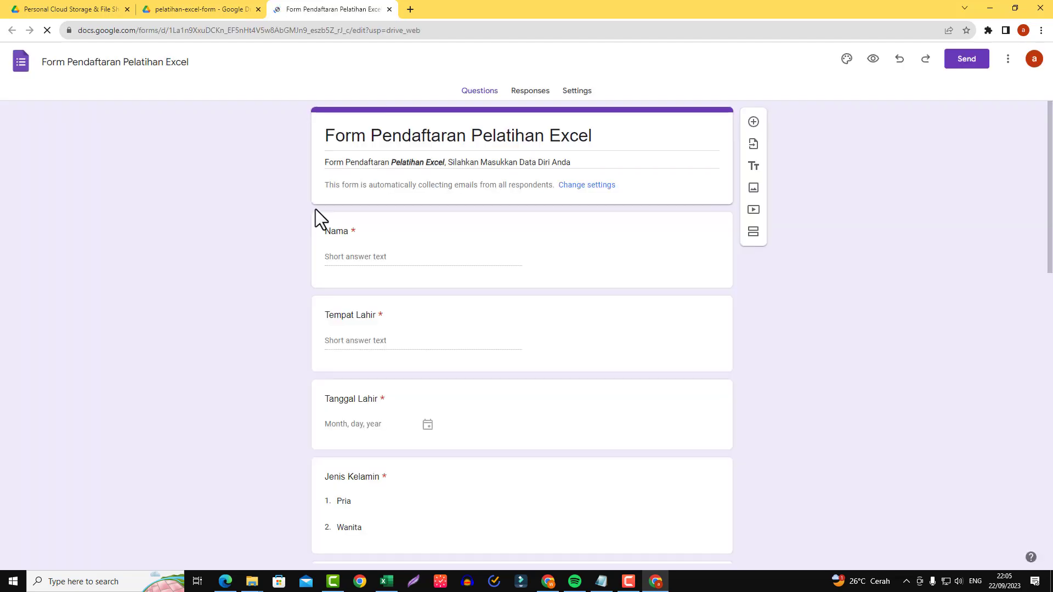
pyautogui.scroll(-6, 305, 362)
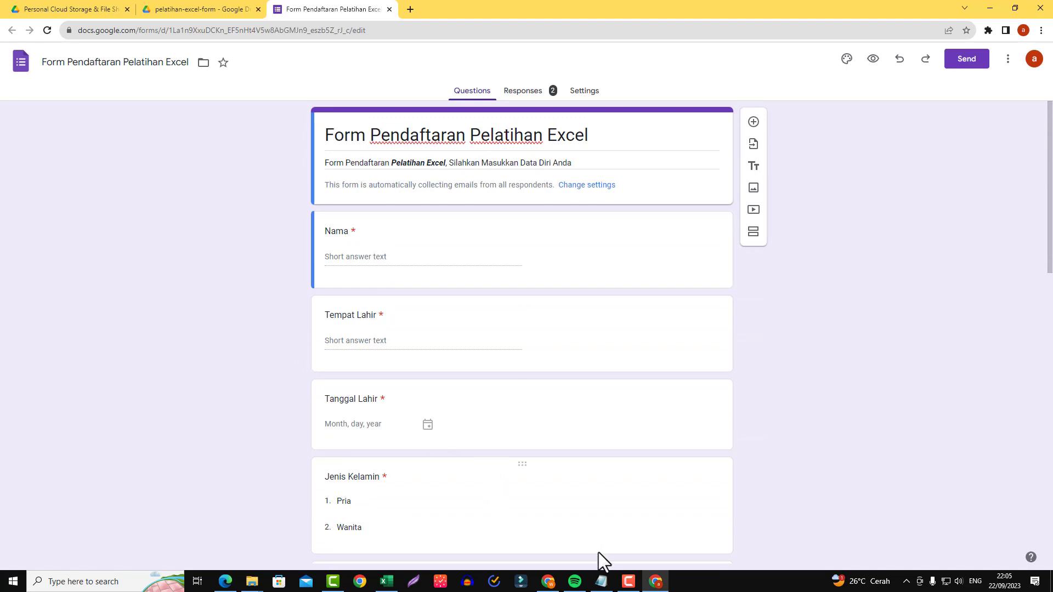
# Bring back Notepad's materi.txt, highlight all six topics, and shrink it over the form
pyautogui.click(602, 589)
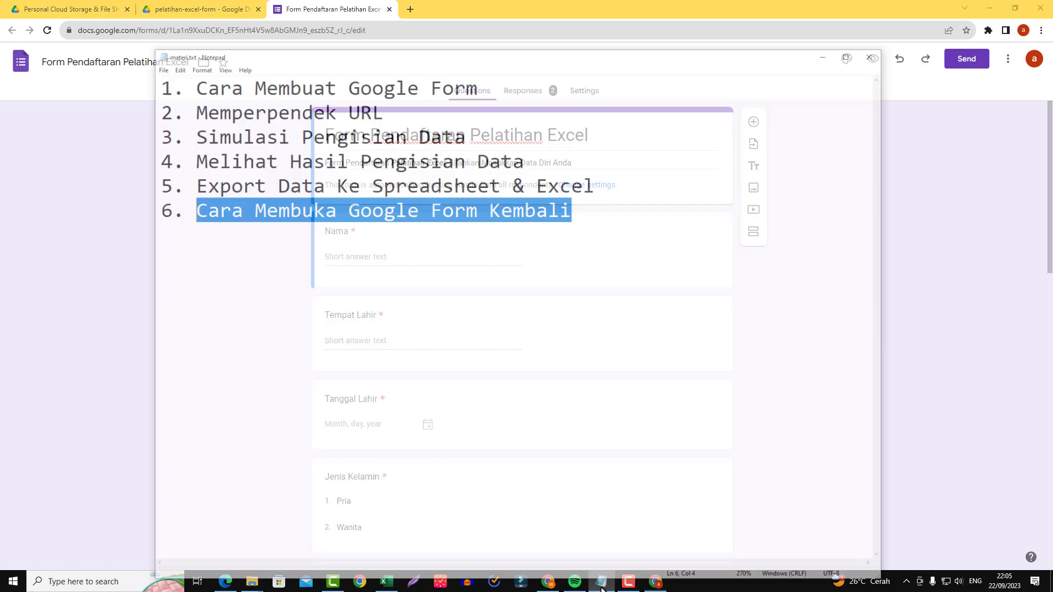
pyautogui.moveTo(592, 187); pyautogui.dragTo(120, 42)
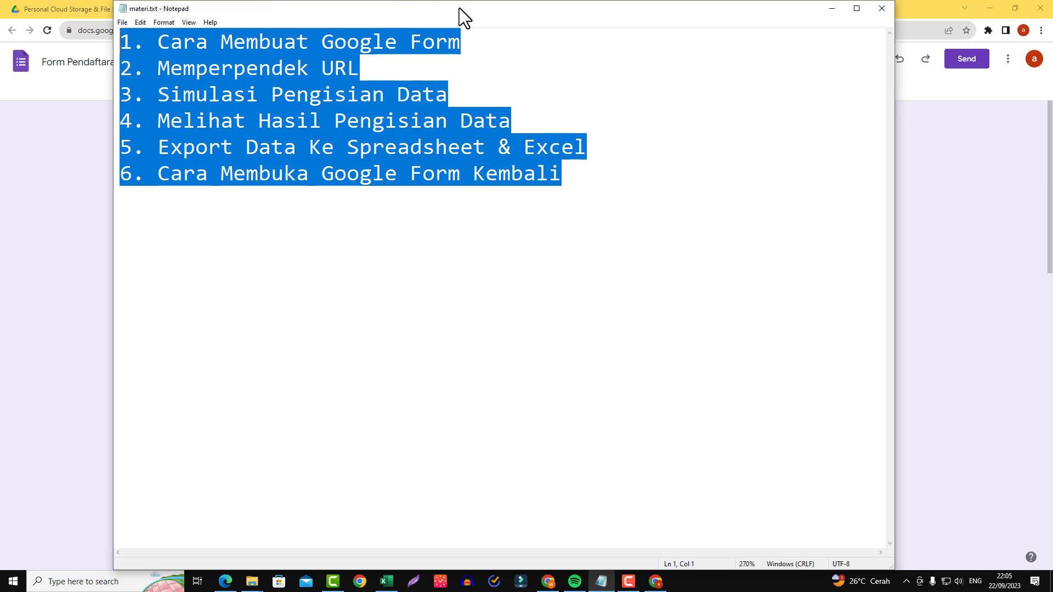
pyautogui.moveTo(459, 7); pyautogui.dragTo(589, 209)
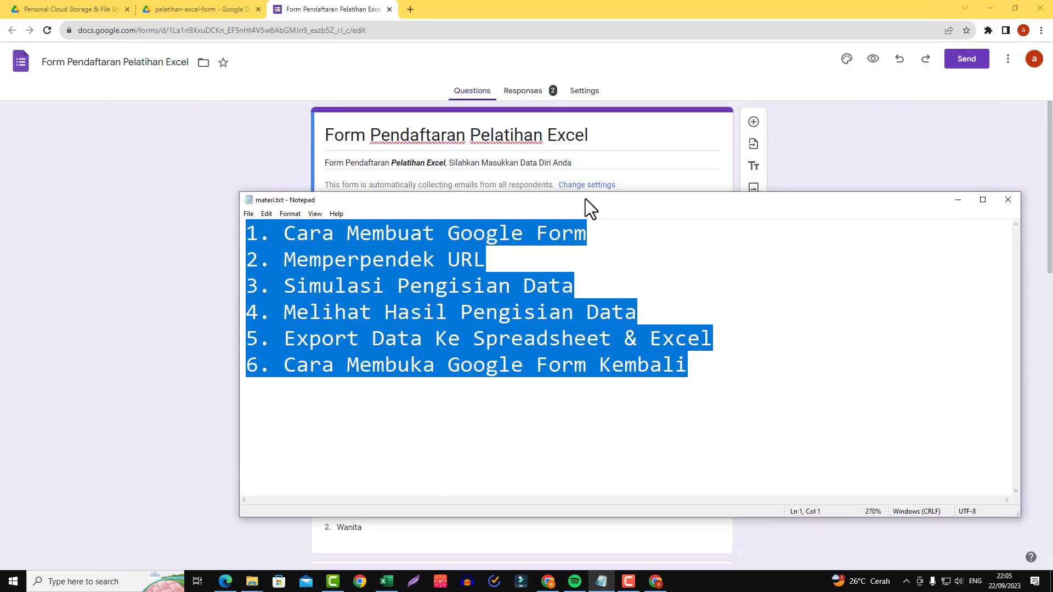